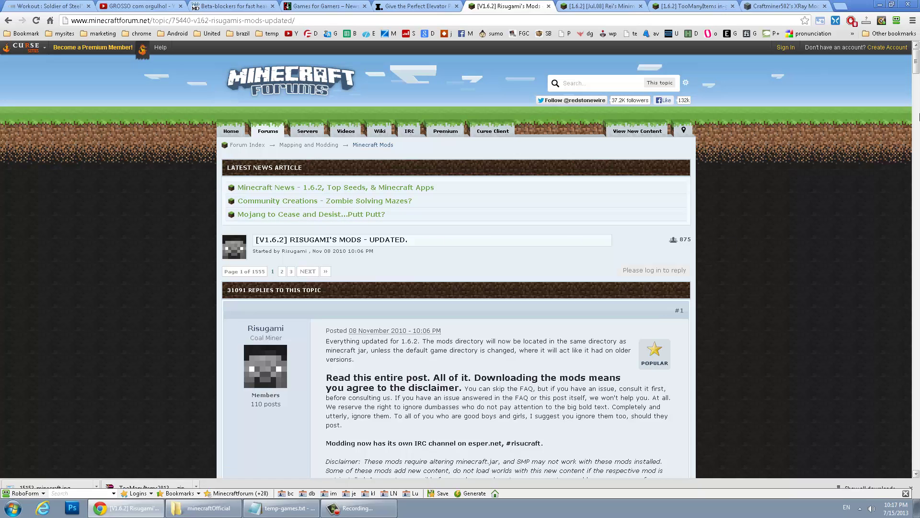
Locate the ModLoader 1.6.2 entry in the mods list of Risugami's forum post
{"action": "left_click_drag", "start_coordinate": [917, 67], "coordinate": [919, 153]}
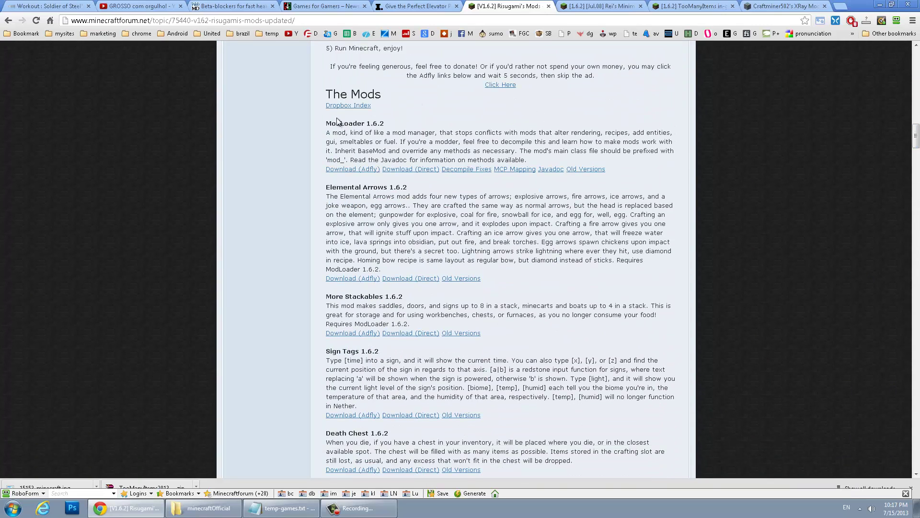
{"action": "left_click_drag", "start_coordinate": [326, 124], "coordinate": [384, 124]}
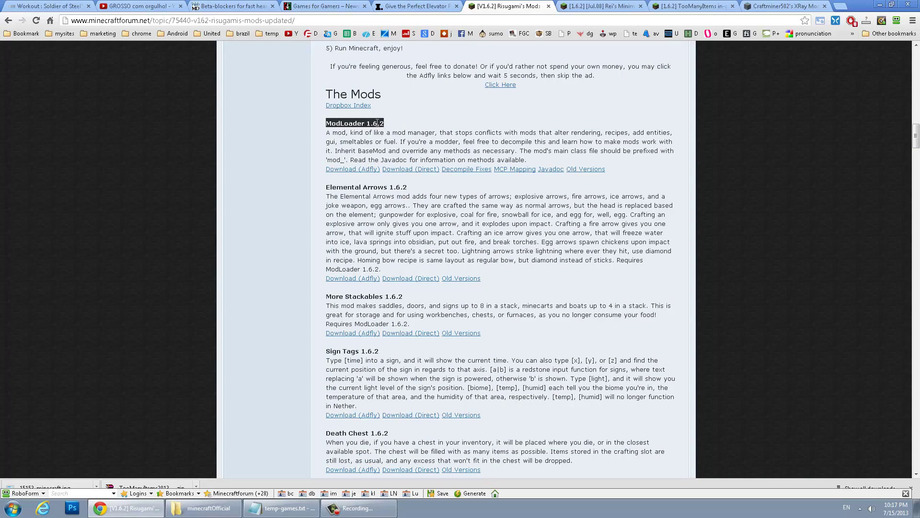
{"action": "left_click", "coordinate": [395, 124]}
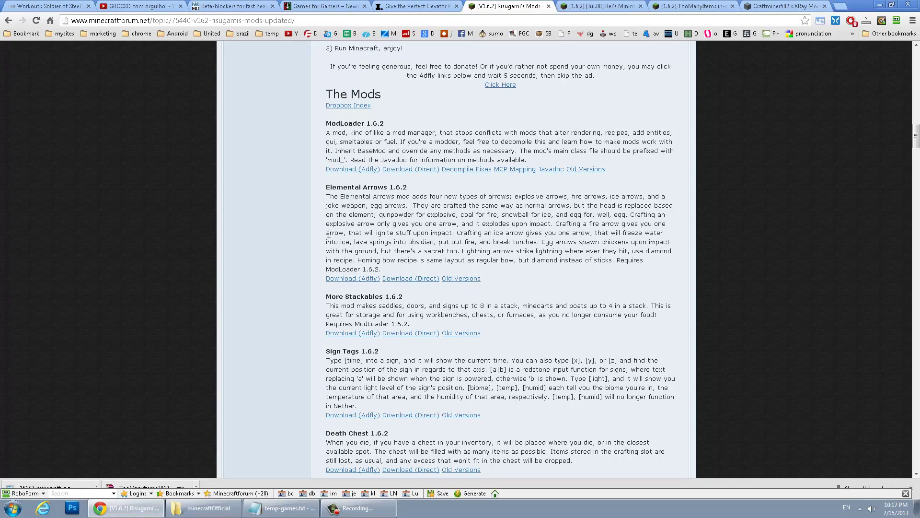
Start the direct download of ModLoader 1.6.2 and cancel saving the file
{"action": "left_click", "coordinate": [911, 488]}
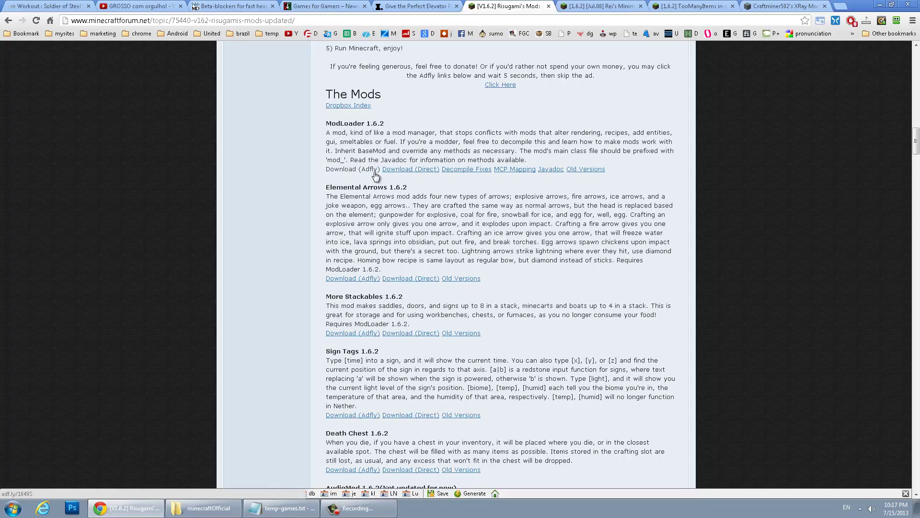
{"action": "left_click", "coordinate": [408, 170]}
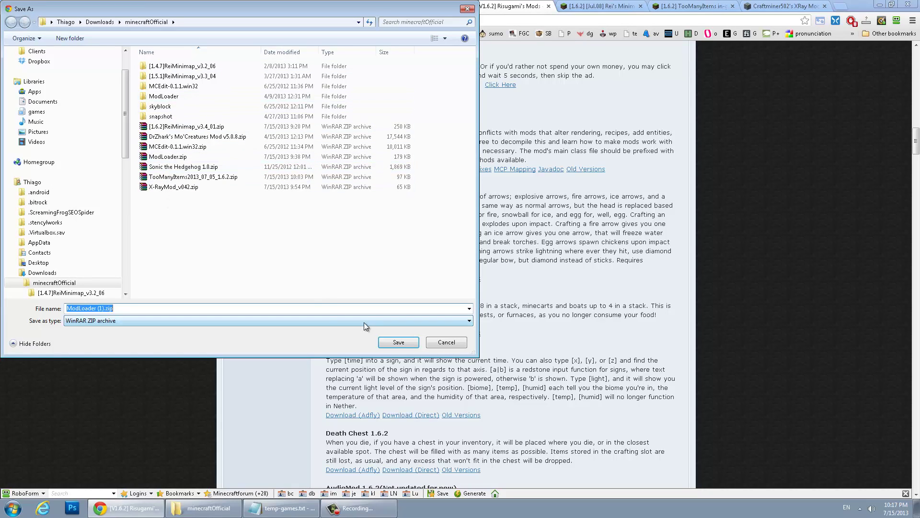
{"action": "left_click", "coordinate": [445, 344]}
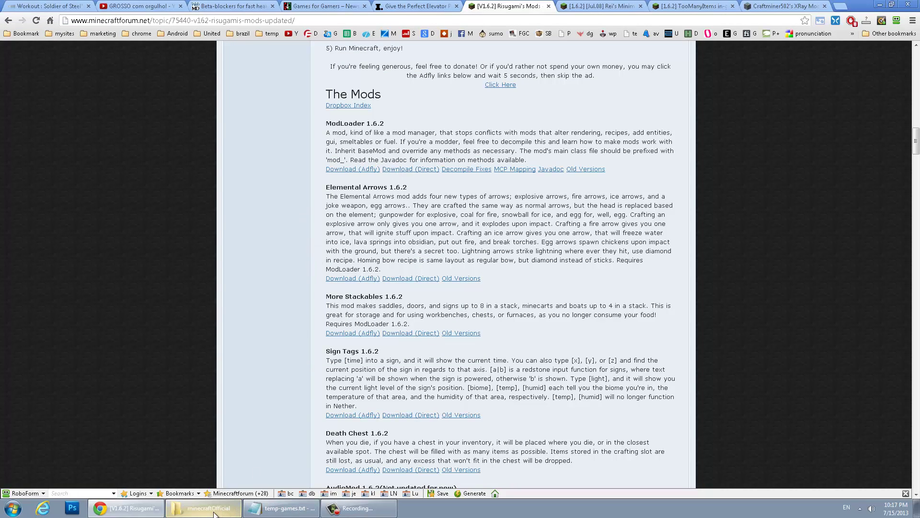
Open the Roaming folder through the %appdata% path in File Explorer and minimise the browser
{"action": "mouse_move", "coordinate": [214, 514]}
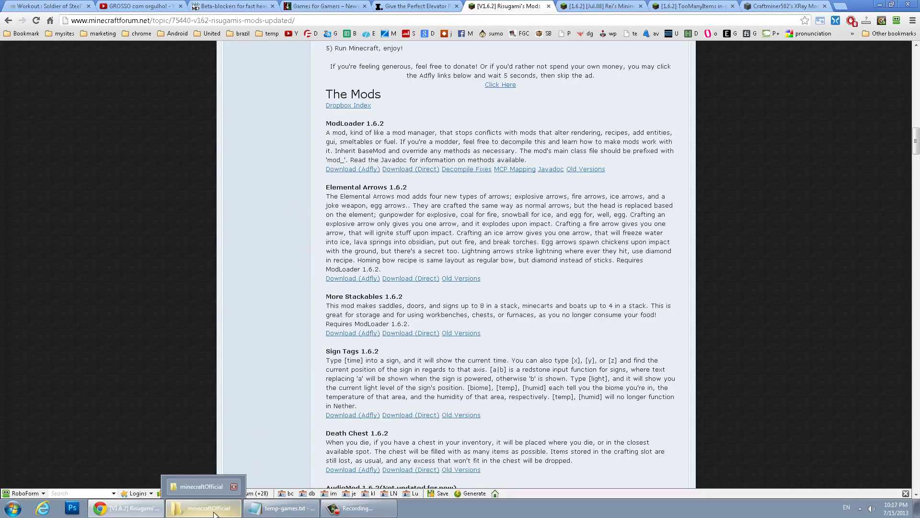
{"action": "left_click", "coordinate": [13, 507]}
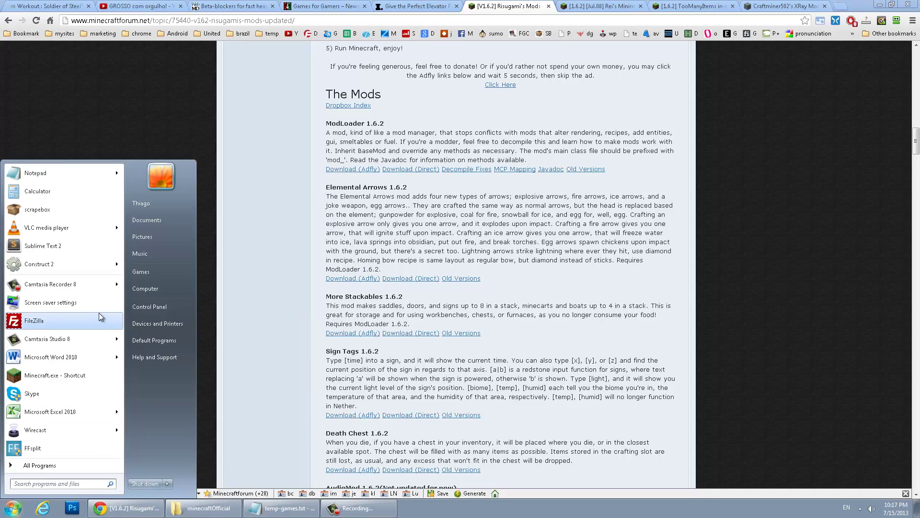
{"action": "type", "text": "%"}
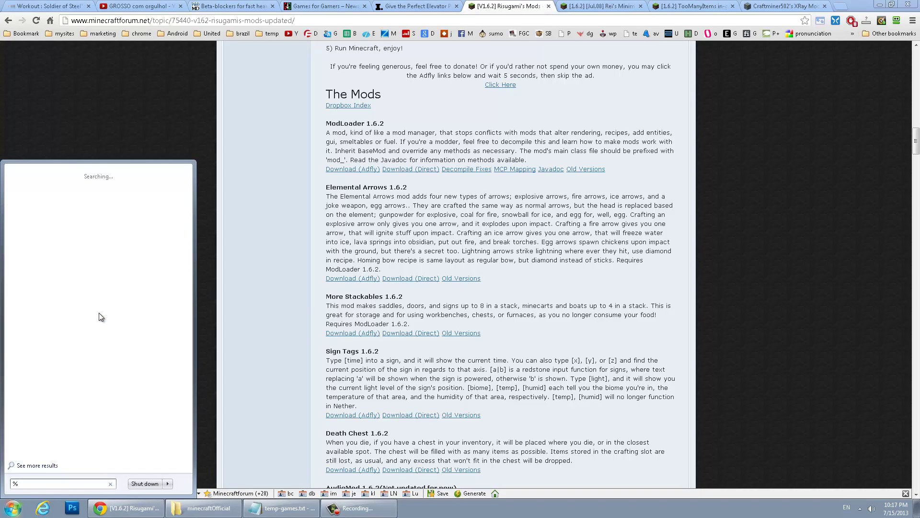
{"action": "type", "text": "appdta"}
{"action": "type", "text": "ta%"}
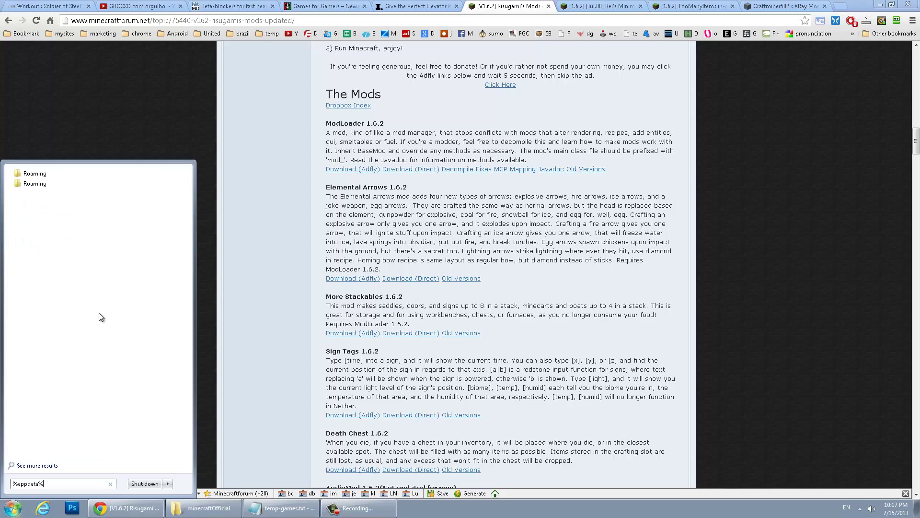
{"action": "key", "text": "Return"}
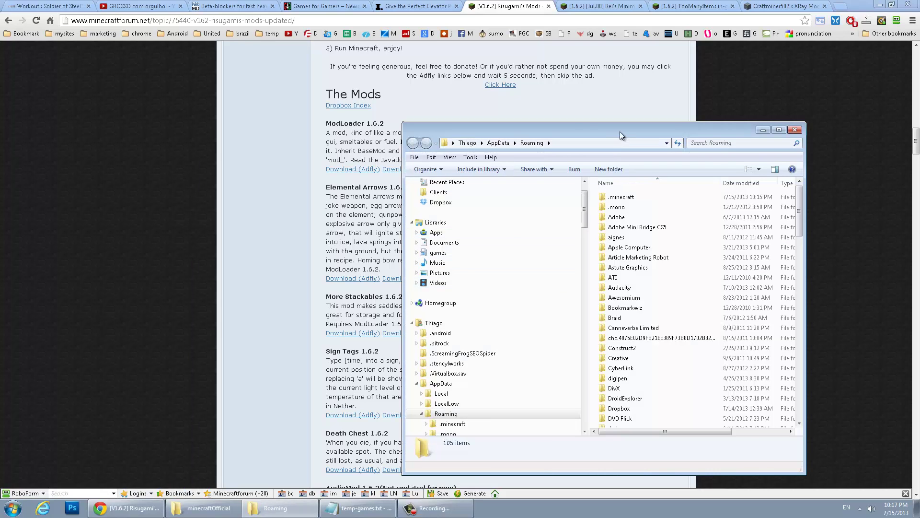
{"action": "left_click_drag", "start_coordinate": [620, 131], "coordinate": [475, 109]}
{"action": "left_click", "coordinate": [885, 5]}
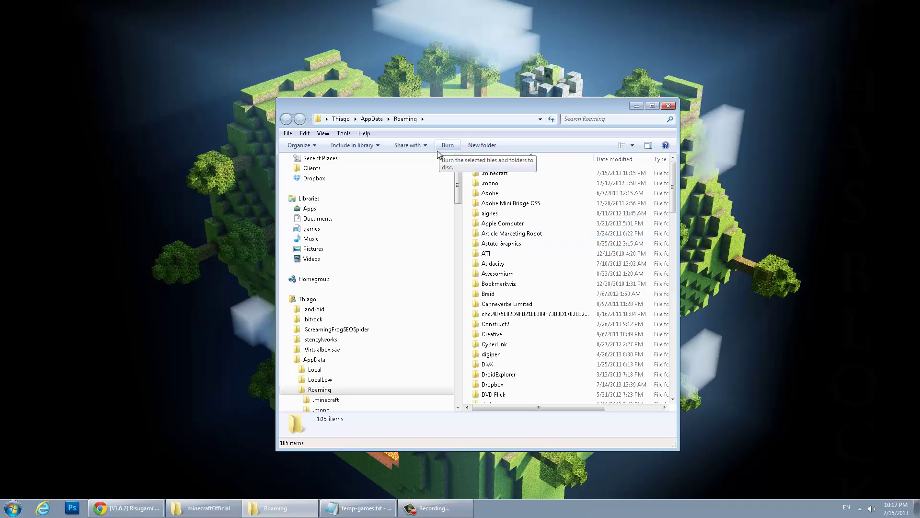
Open the versions folder inside .minecraft
{"action": "double_click", "coordinate": [499, 174]}
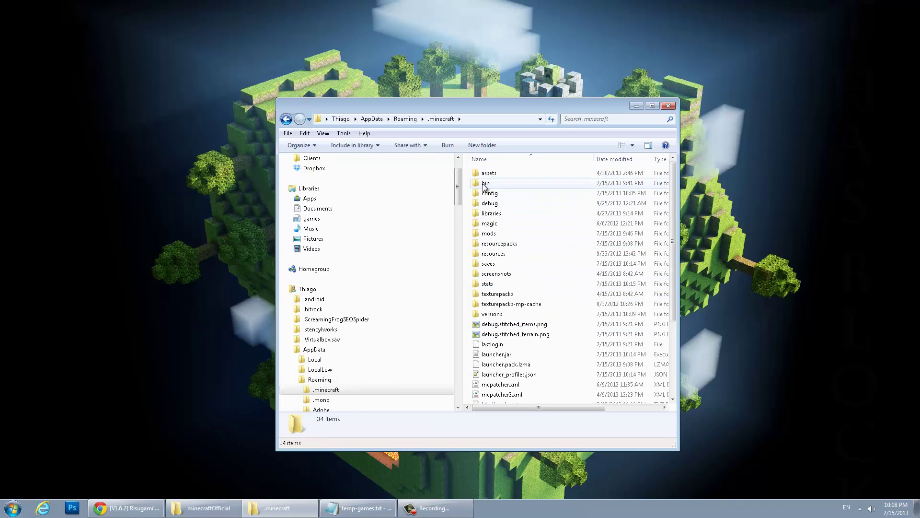
{"action": "mouse_move", "coordinate": [488, 187]}
{"action": "left_click", "coordinate": [494, 317]}
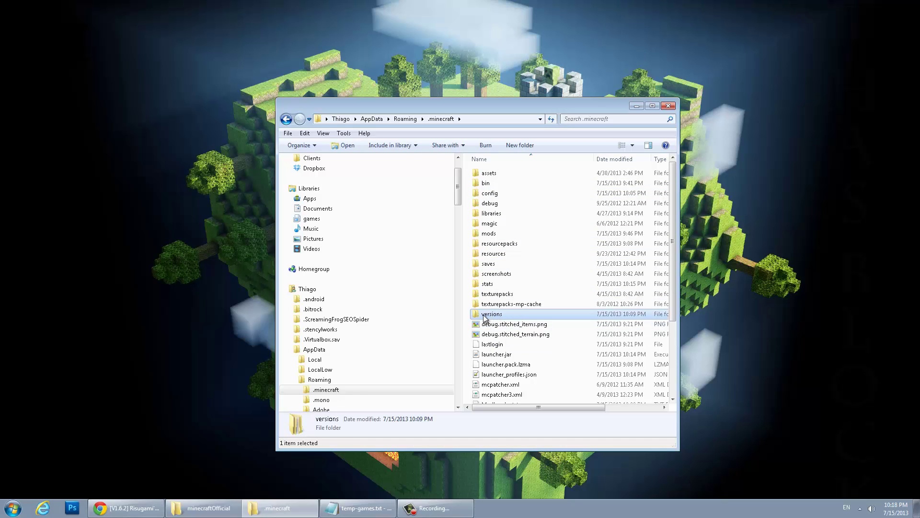
{"action": "double_click", "coordinate": [493, 317]}
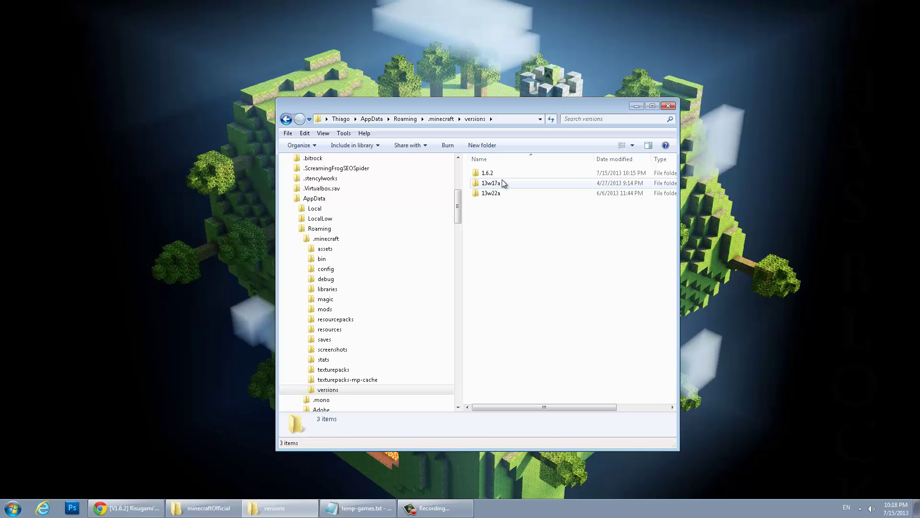
Duplicate the 1.6.2 version folder and rename the copy as 1.6.2JGP
{"action": "left_click", "coordinate": [489, 173]}
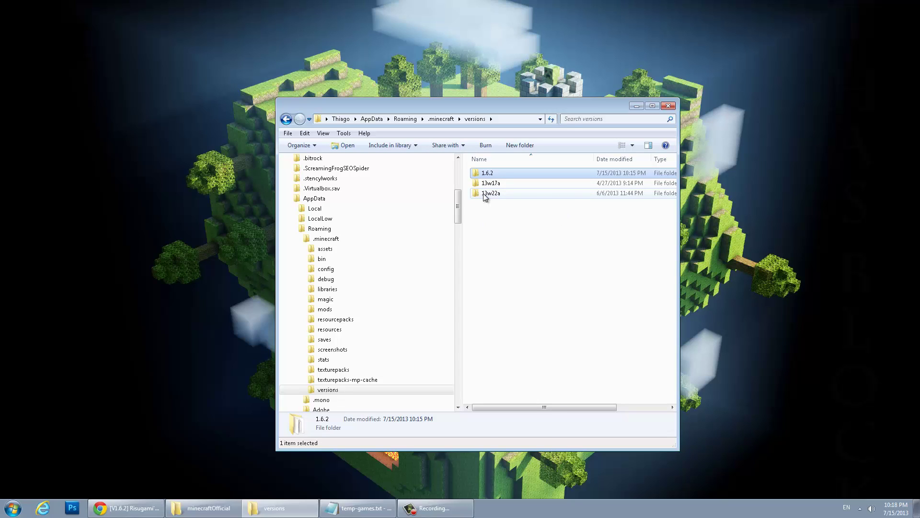
{"action": "key", "text": "ctrl+v"}
{"action": "left_click", "coordinate": [496, 188]}
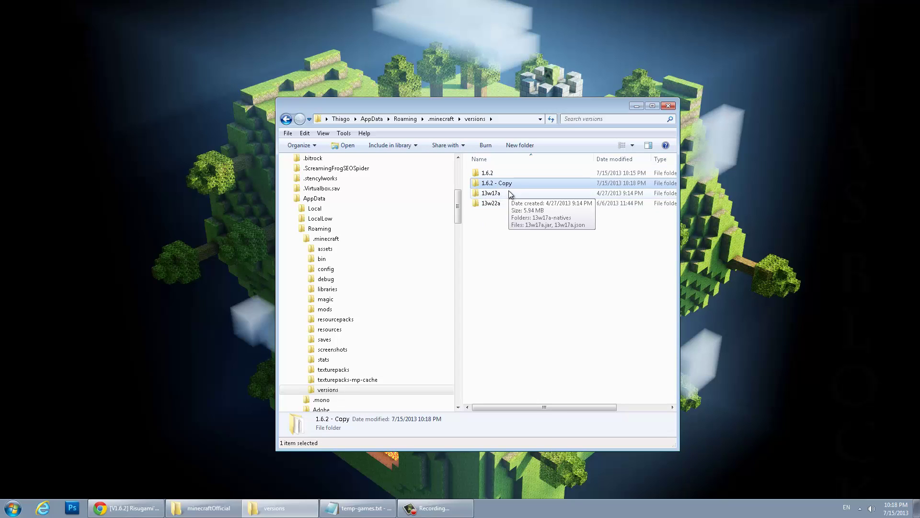
{"action": "left_click", "coordinate": [495, 188]}
{"action": "key", "text": "shift+Right"}
{"action": "key", "text": "shift+Right"}
{"action": "key", "text": "shift+Right"}
{"action": "key", "text": "shift+Right"}
{"action": "key", "text": "shift+Right"}
{"action": "key", "text": "shift+Right"}
{"action": "key", "text": "shift+Right"}
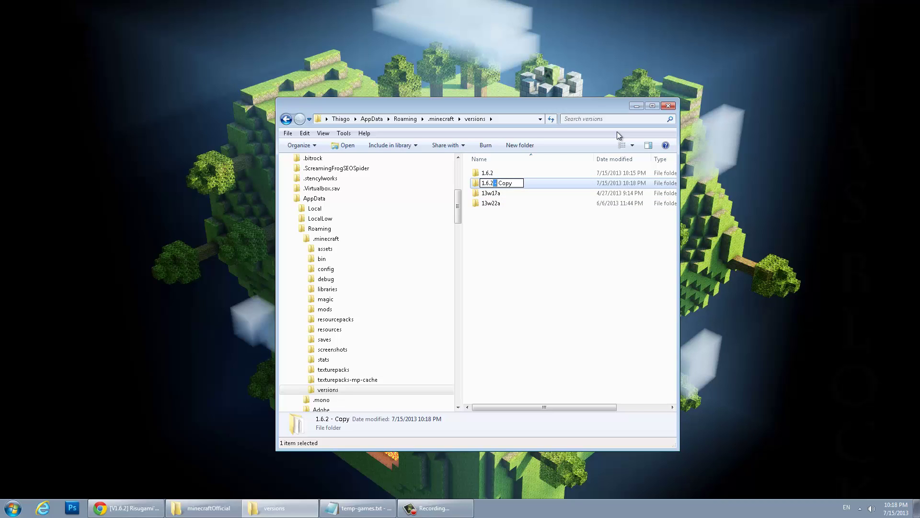
{"action": "type", "text": "JGP"}
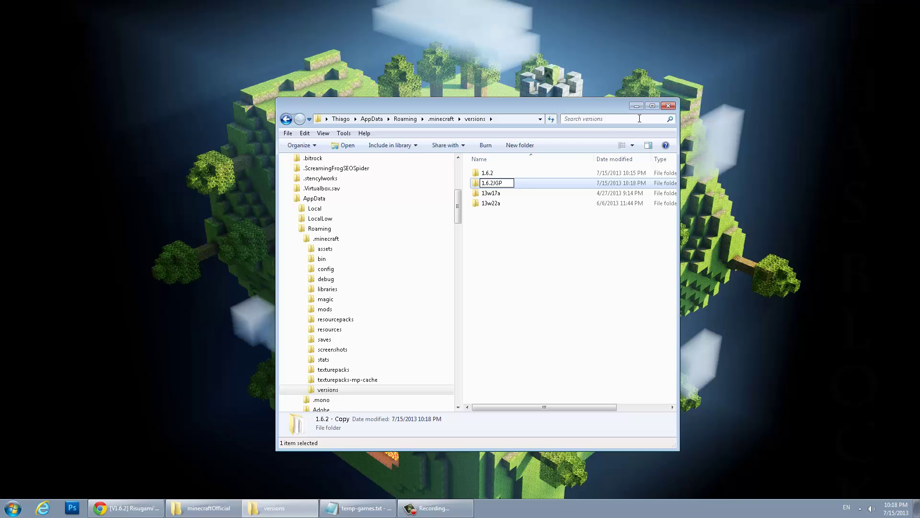
{"action": "key", "text": "Return"}
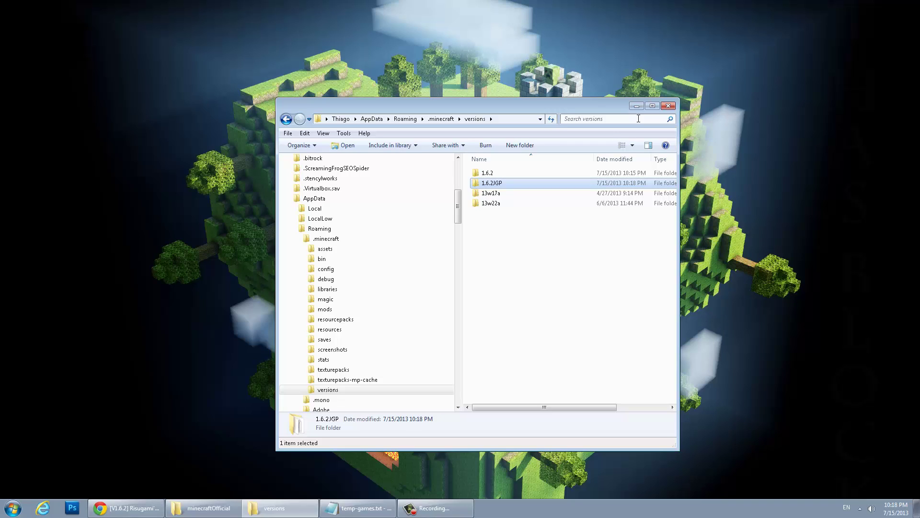
In the 1.6.2JGP folder, rename the jar file as 1.6.2JGP.jar
{"action": "double_click", "coordinate": [493, 183]}
{"action": "left_click", "coordinate": [493, 174]}
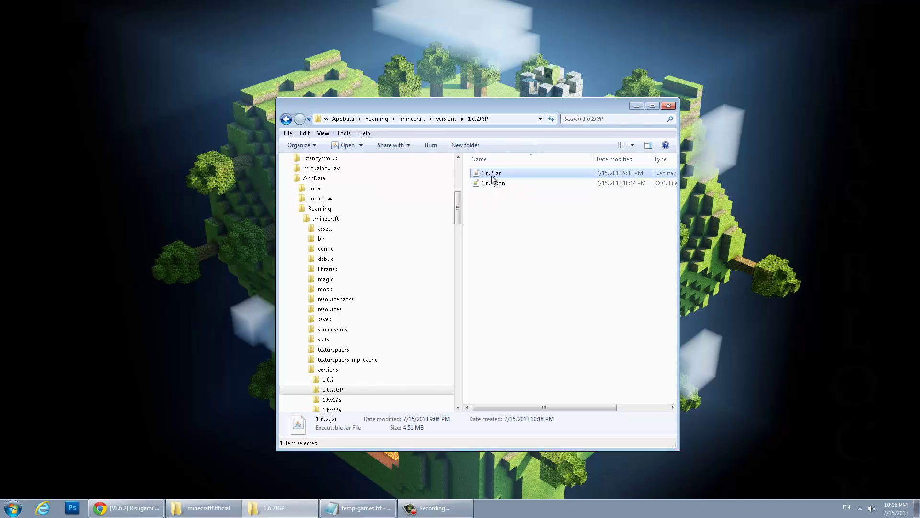
{"action": "left_click", "coordinate": [494, 175]}
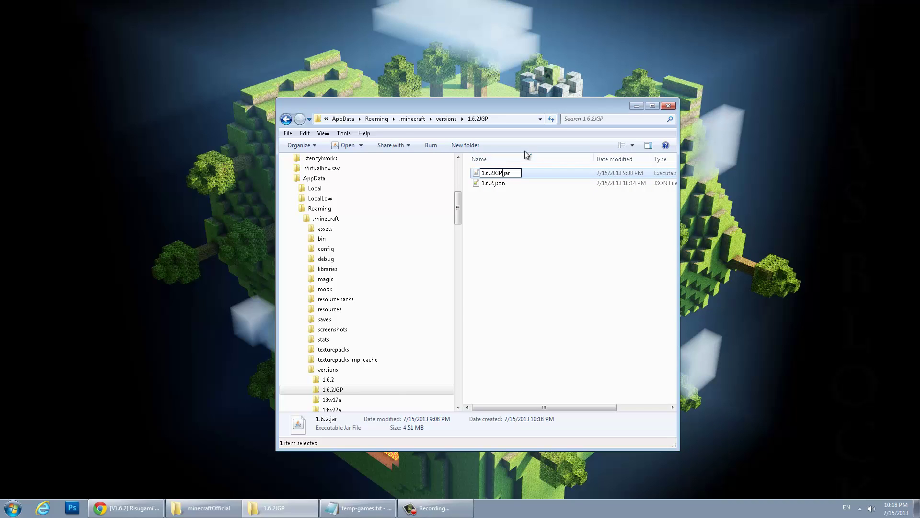
{"action": "type", "text": "JGP"}
{"action": "key", "text": "Return"}
Rename the JSON file in the 1.6.2JGP folder as 1.6.2JGP.json
{"action": "left_click", "coordinate": [493, 177]}
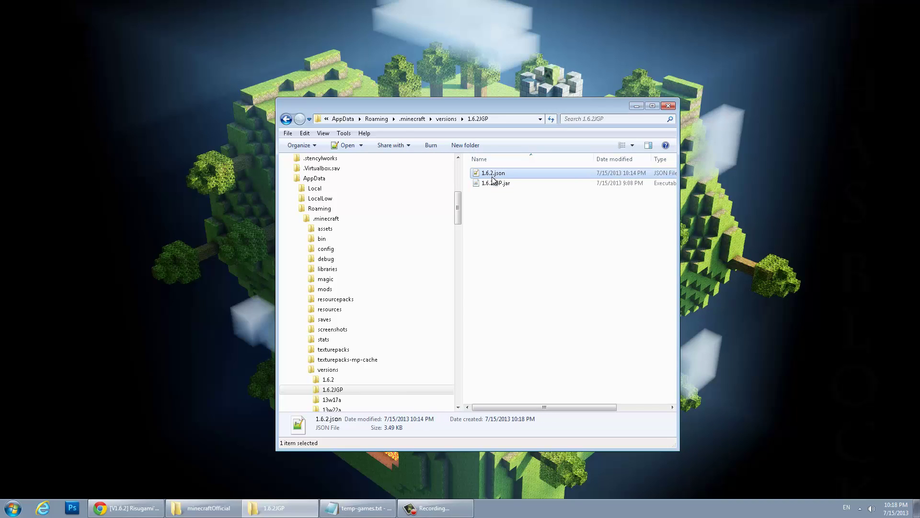
{"action": "left_click", "coordinate": [493, 177]}
{"action": "left_click", "coordinate": [494, 173]}
{"action": "type", "text": "JGP"}
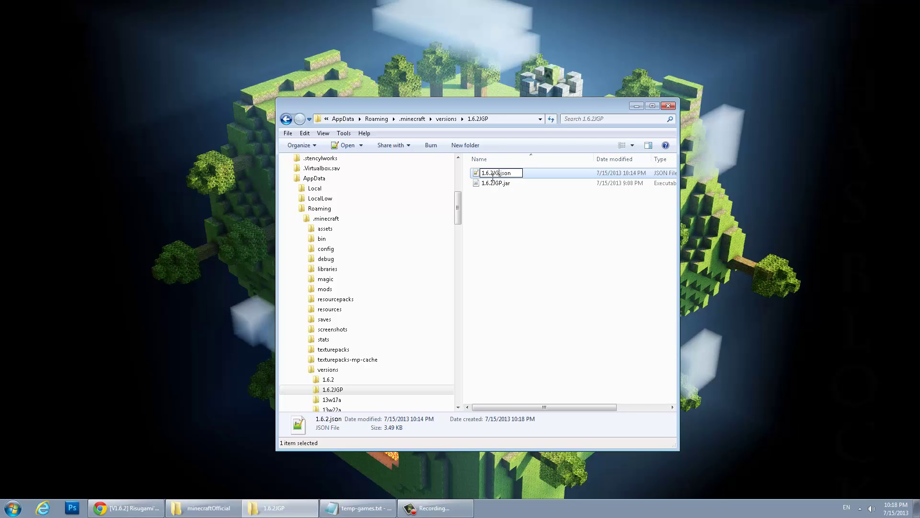
{"action": "key", "text": "Return"}
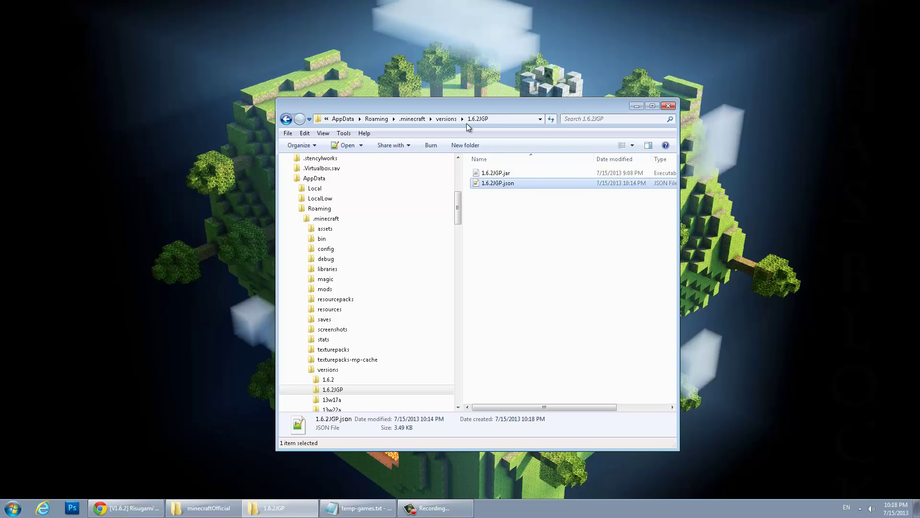
Open 1.6.2JGP.json in Notepad++, change its "id" value to "1.6.2JGP", save the file and close the editor
{"action": "right_click", "coordinate": [497, 185]}
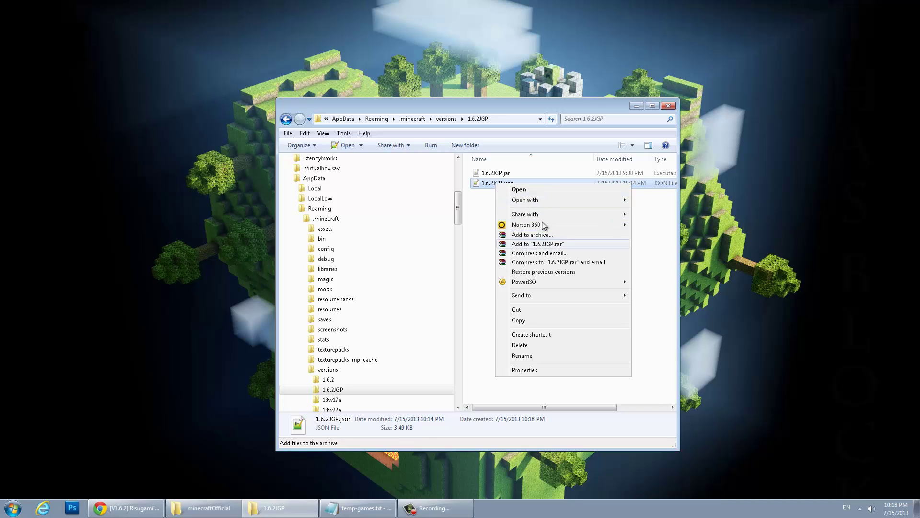
{"action": "mouse_move", "coordinate": [544, 200]}
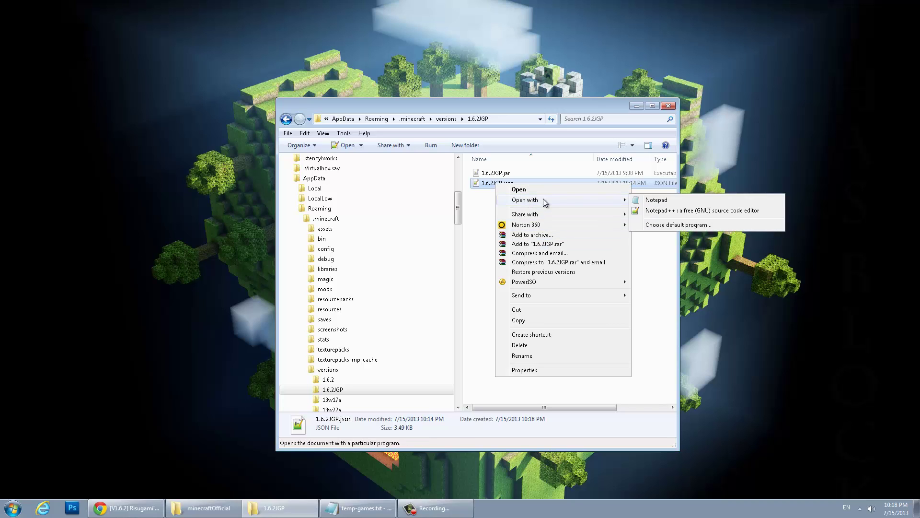
{"action": "left_click", "coordinate": [664, 211]}
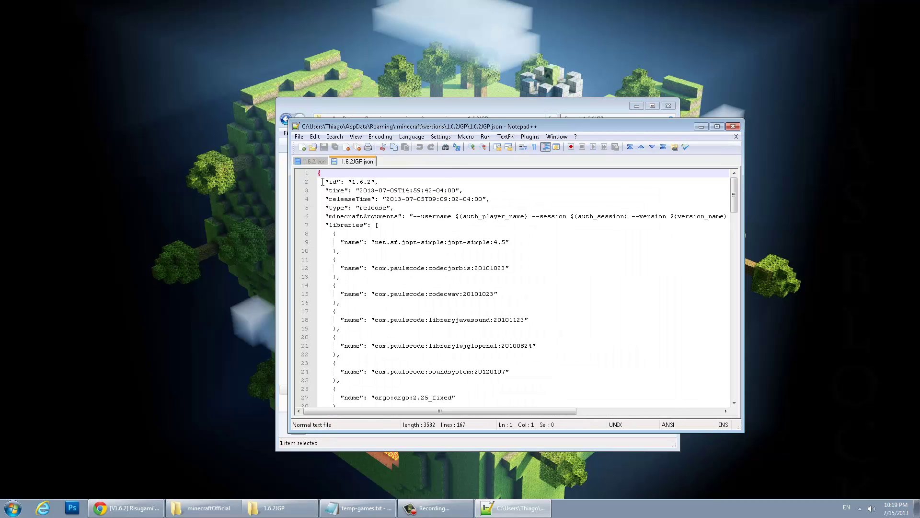
{"action": "left_click", "coordinate": [371, 182]}
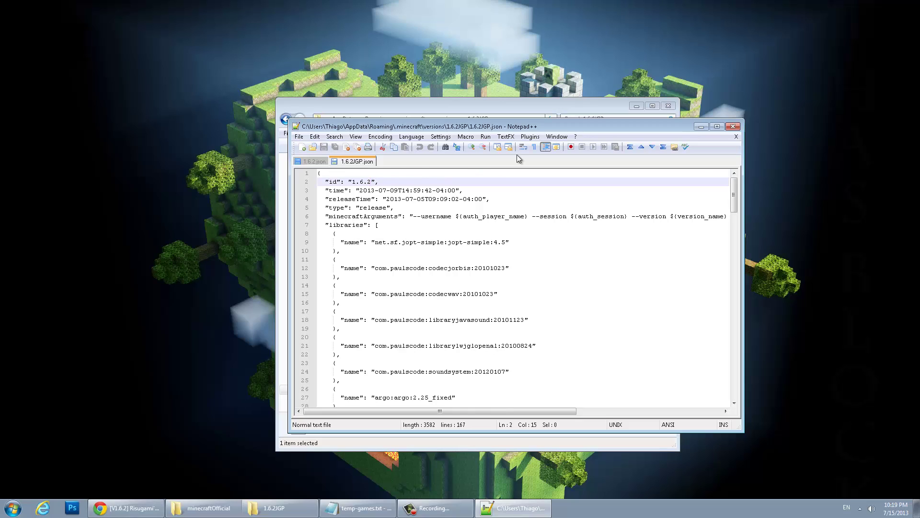
{"action": "type", "text": "JGP"}
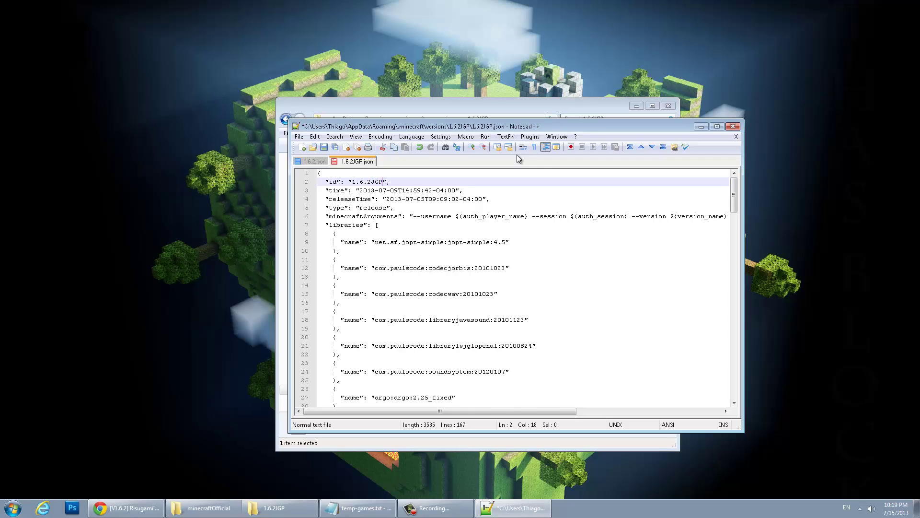
{"action": "key", "text": "ctrl+s"}
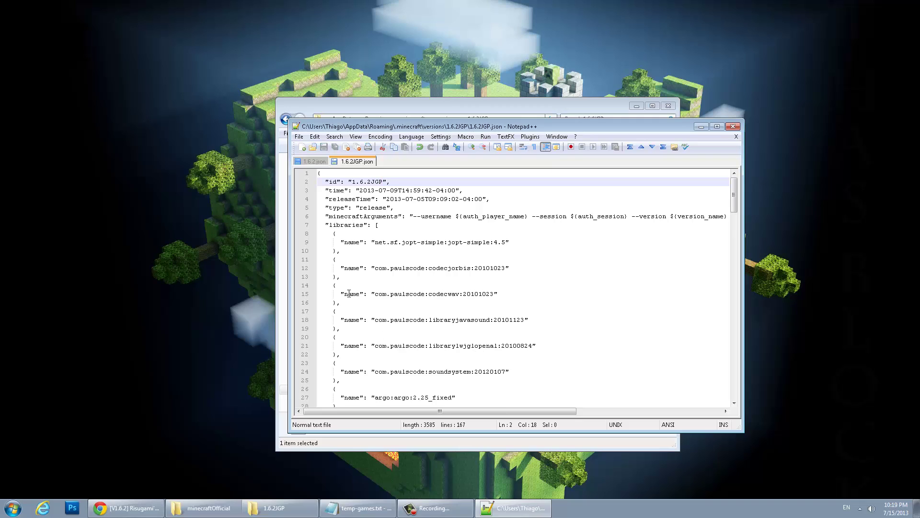
{"action": "left_click", "coordinate": [732, 127]}
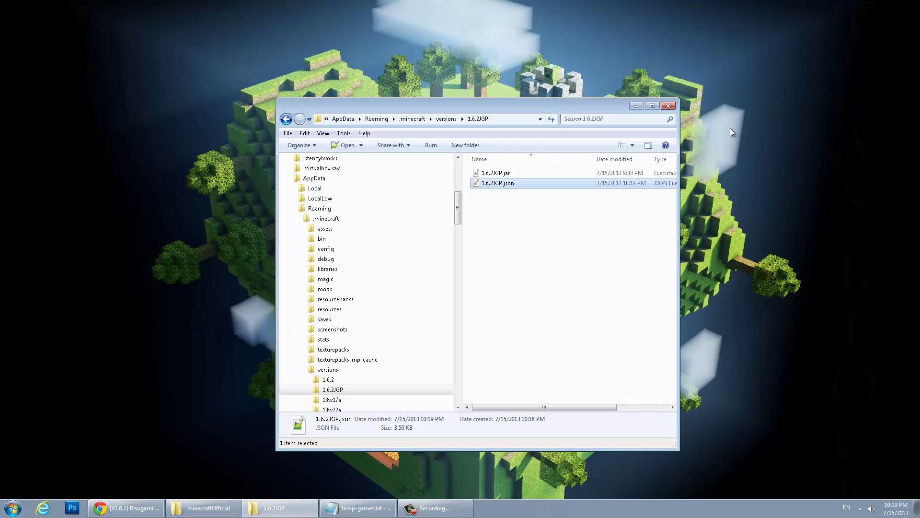
{"action": "right_click", "coordinate": [504, 176]}
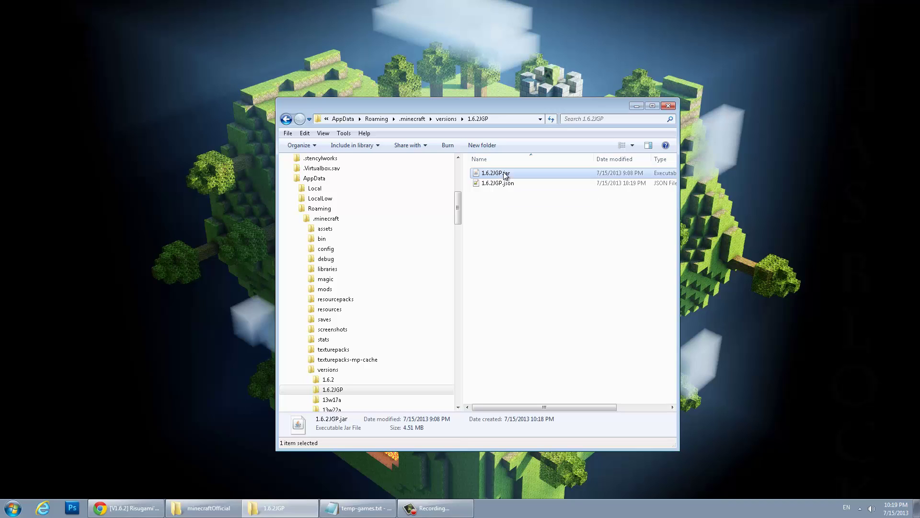
{"action": "mouse_move", "coordinate": [561, 191]}
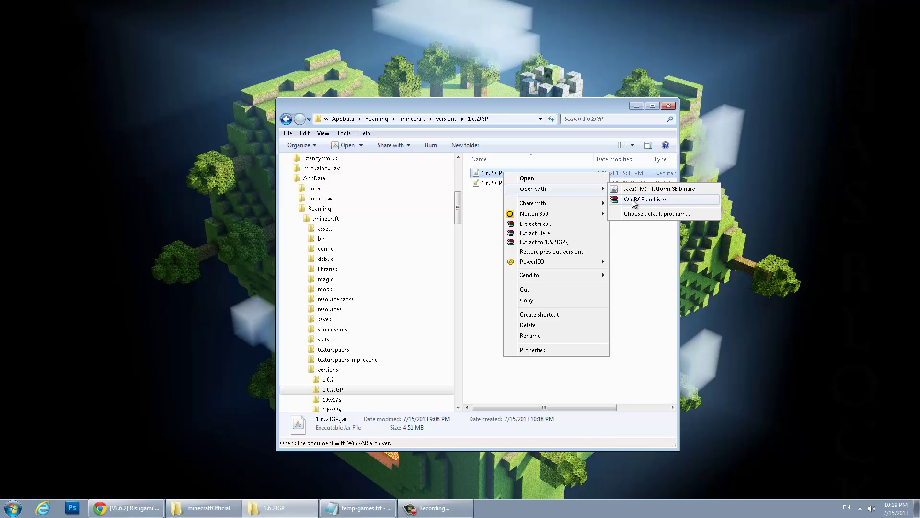
{"action": "left_click", "coordinate": [639, 330]}
{"action": "left_click", "coordinate": [859, 508]}
{"action": "left_click", "coordinate": [850, 466]}
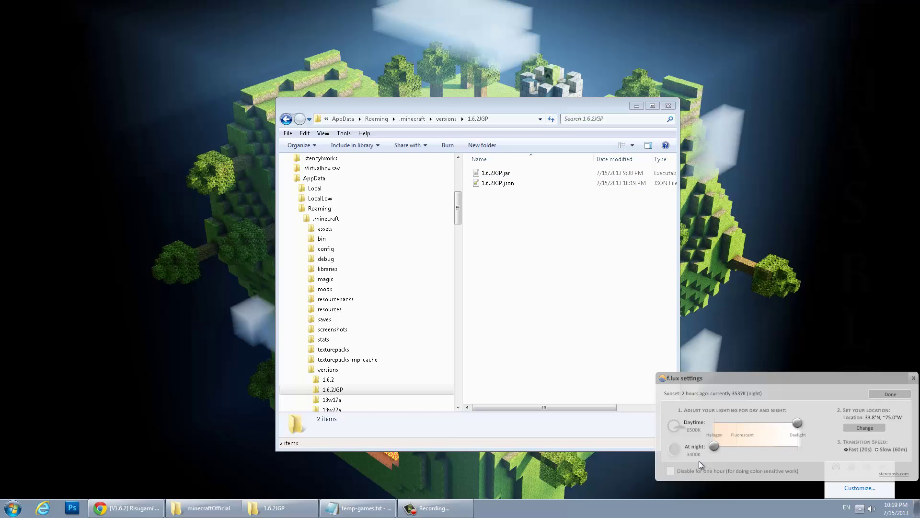
{"action": "left_click", "coordinate": [890, 393]}
{"action": "left_click", "coordinate": [603, 316]}
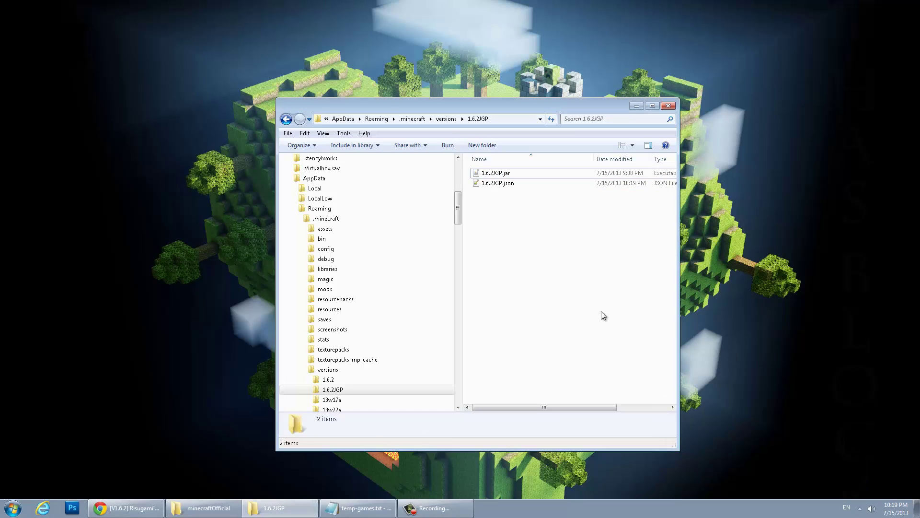
Look through the other programs offered for opening 1.6.2JGP.jar and dismiss the program chooser
{"action": "right_click", "coordinate": [499, 183]}
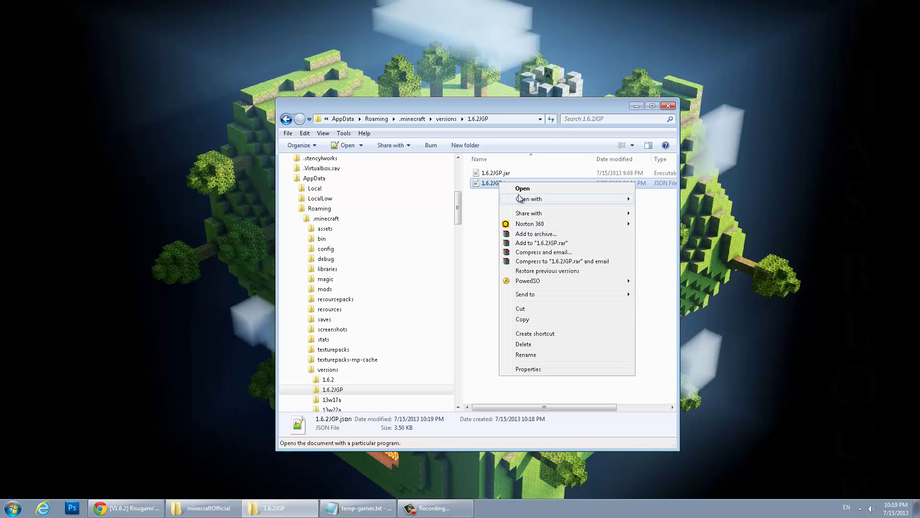
{"action": "right_click", "coordinate": [494, 174]}
{"action": "mouse_move", "coordinate": [567, 193]}
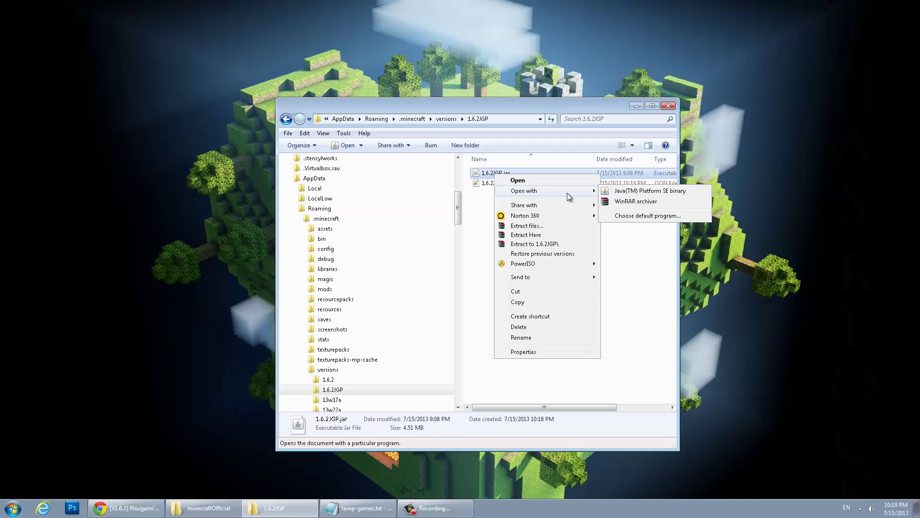
{"action": "left_click", "coordinate": [639, 217]}
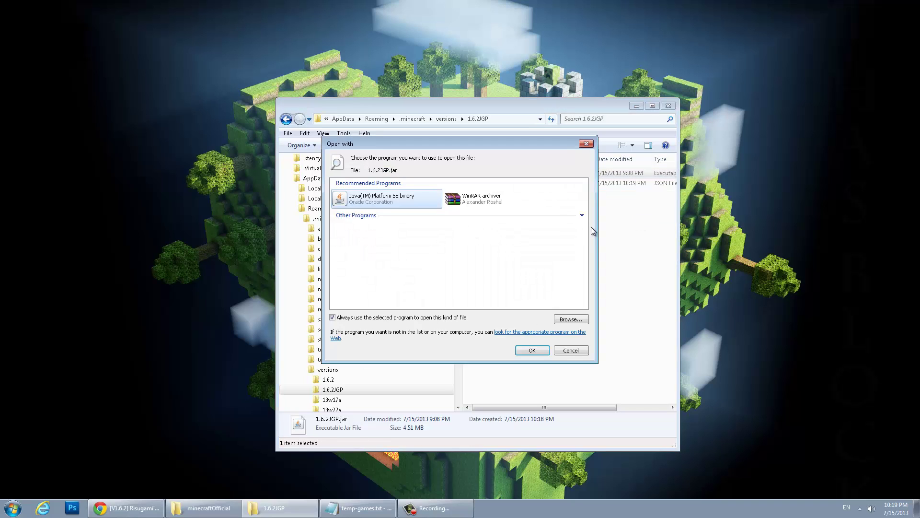
{"action": "left_click", "coordinate": [582, 215]}
{"action": "scroll", "coordinate": [588, 269], "scroll_direction": "down", "scroll_amount": 1}
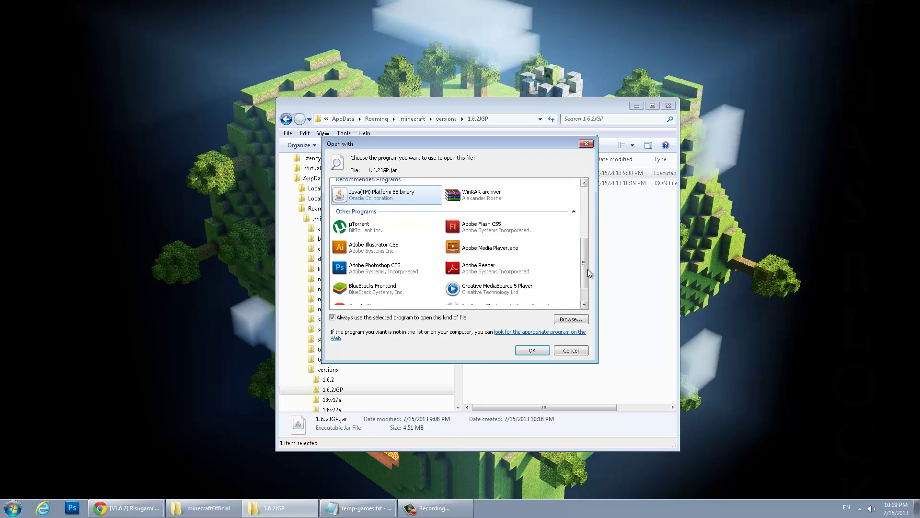
{"action": "scroll", "coordinate": [588, 269], "scroll_direction": "down", "scroll_amount": 5}
{"action": "scroll", "coordinate": [591, 211], "scroll_direction": "up", "scroll_amount": 7}
{"action": "left_click", "coordinate": [571, 350]}
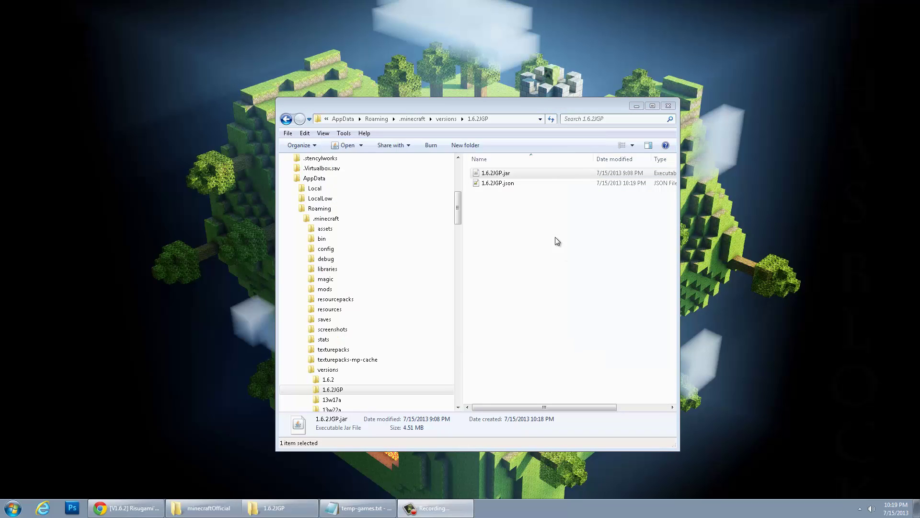
Open 1.6.2JGP.jar with WinRAR archiver and delete the META-INF folder from it
{"action": "right_click", "coordinate": [502, 174]}
{"action": "mouse_move", "coordinate": [551, 192]}
{"action": "left_click", "coordinate": [635, 202]}
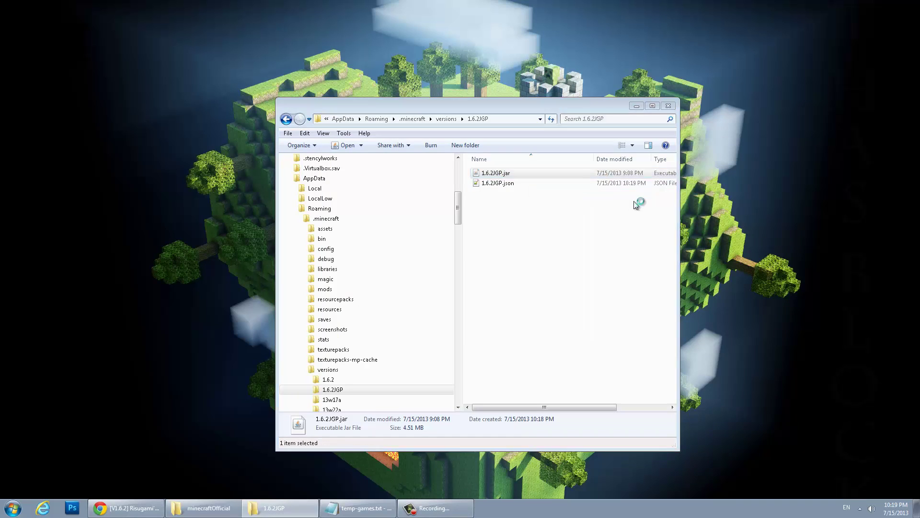
{"action": "left_click_drag", "start_coordinate": [609, 28], "coordinate": [631, 35]}
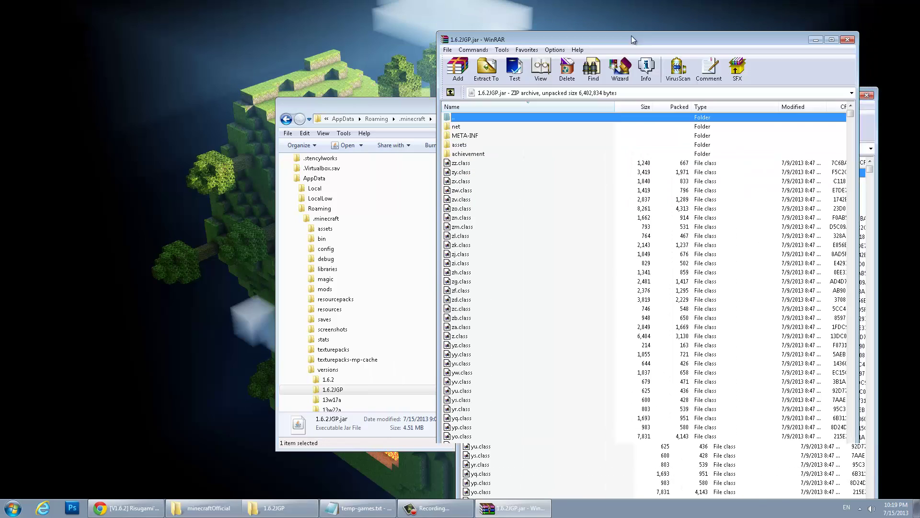
{"action": "left_click", "coordinate": [462, 136]}
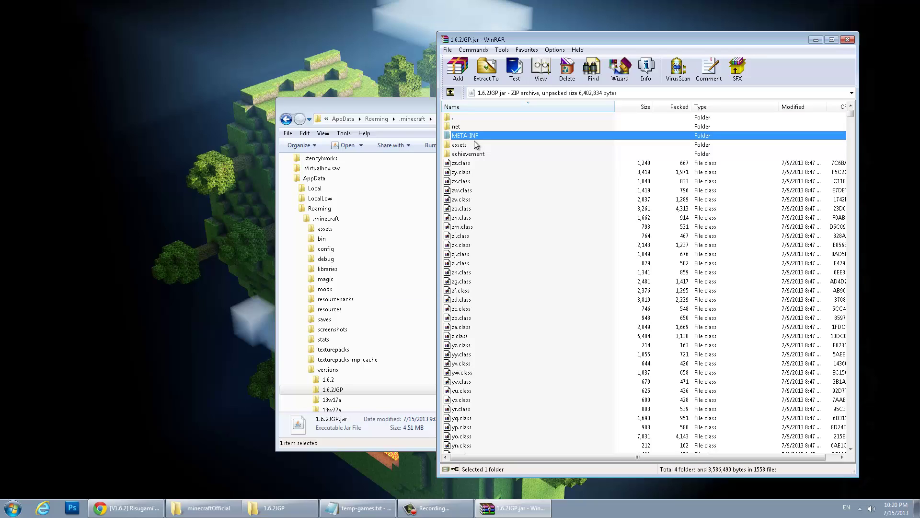
{"action": "key", "text": "Delete"}
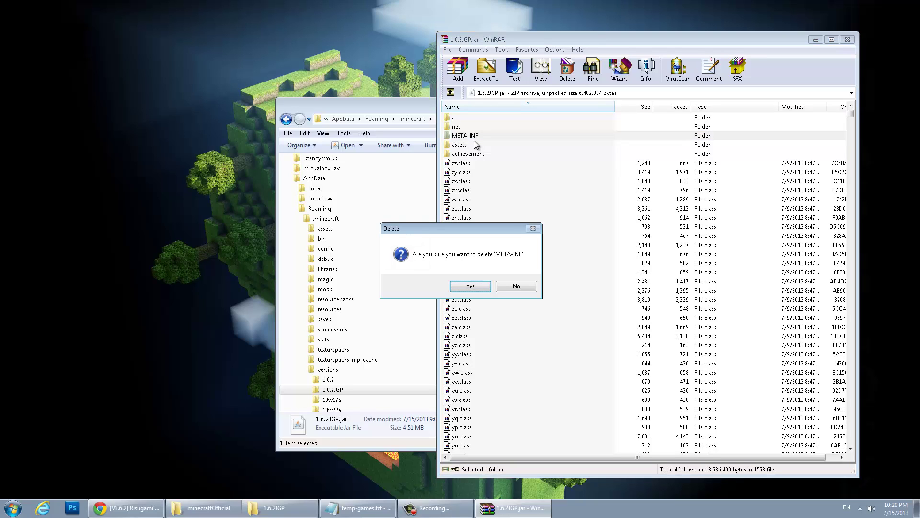
{"action": "left_click", "coordinate": [472, 287]}
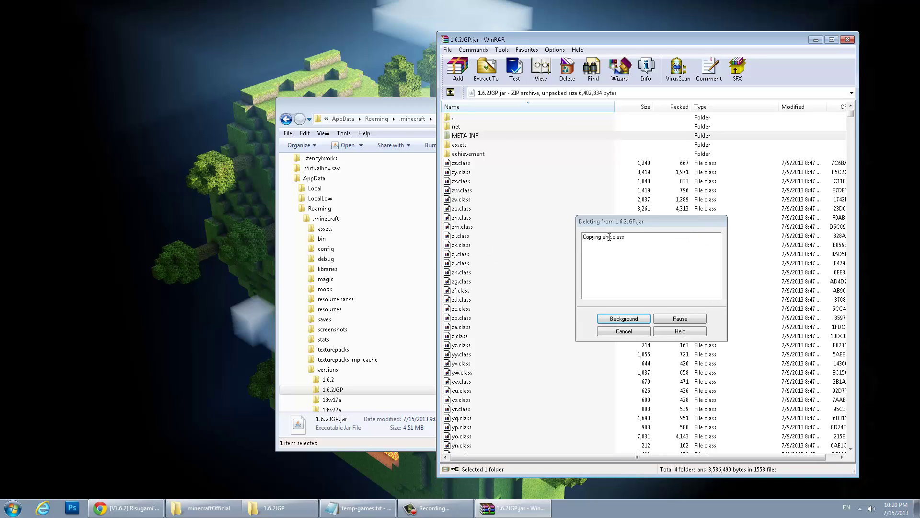
Add all class files from ModLoader.zip in the minecraftOfficial folder to 1.6.2JGP.jar, and put away the source archive and folder
{"action": "left_click", "coordinate": [217, 500]}
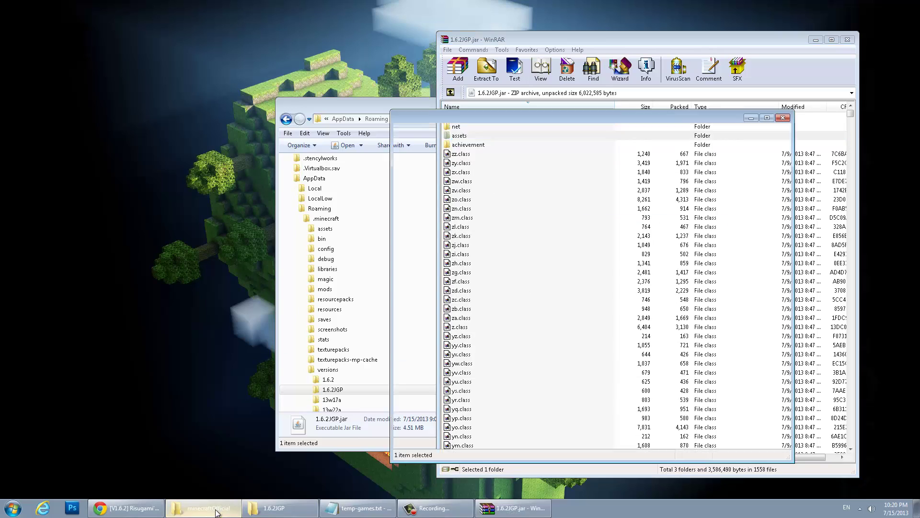
{"action": "left_click_drag", "start_coordinate": [516, 120], "coordinate": [177, 88]}
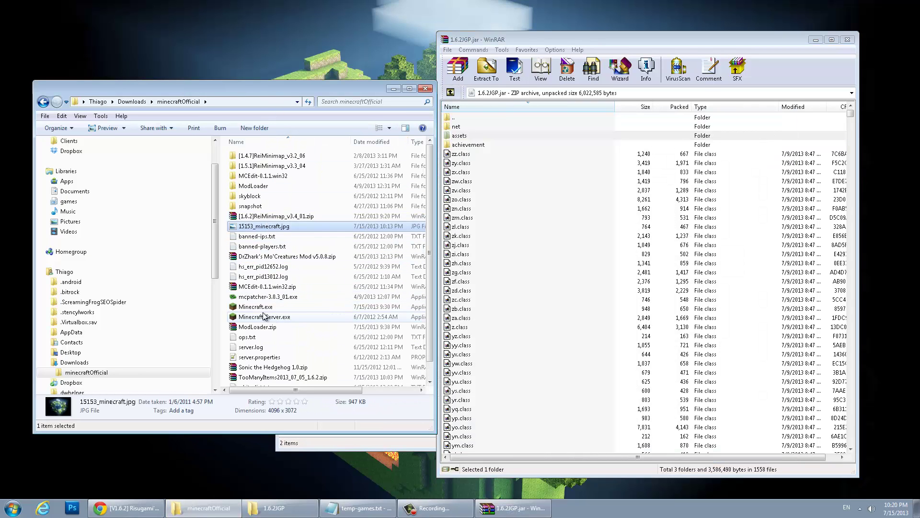
{"action": "double_click", "coordinate": [258, 328]}
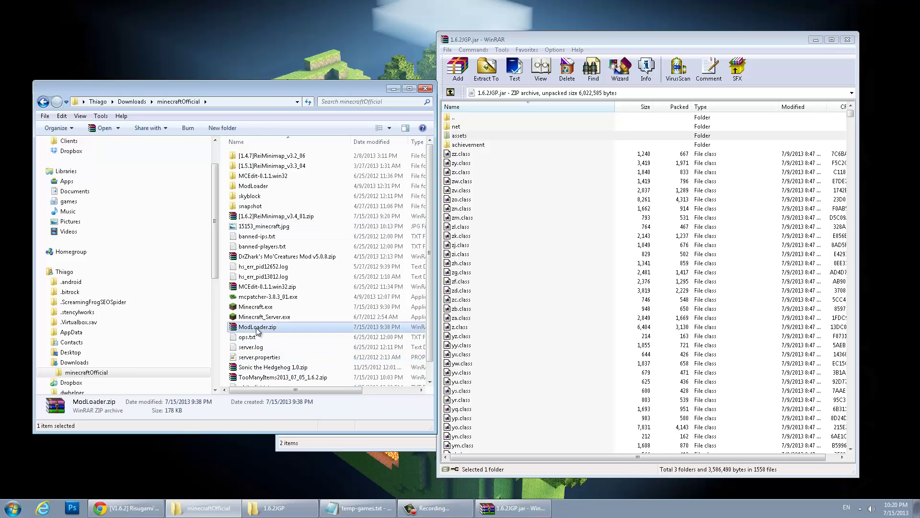
{"action": "left_click_drag", "start_coordinate": [124, 379], "coordinate": [37, 111]}
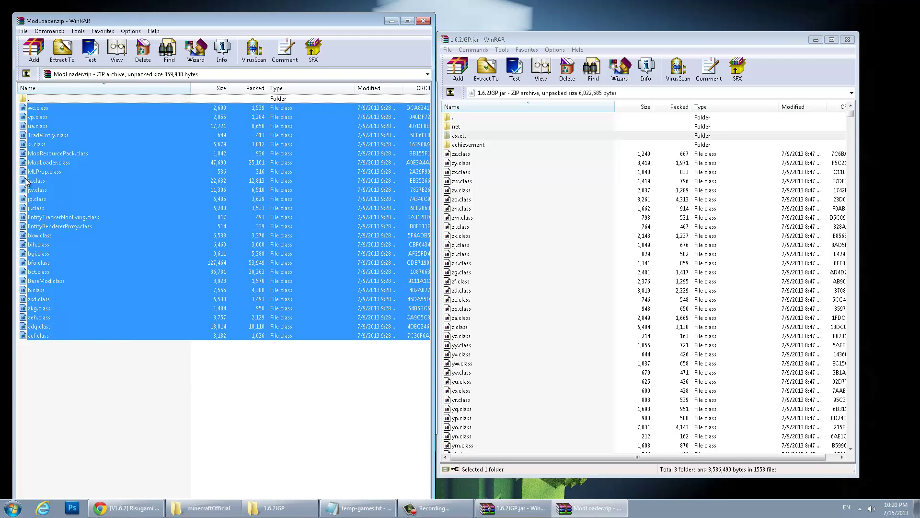
{"action": "left_click_drag", "start_coordinate": [32, 175], "coordinate": [559, 314]}
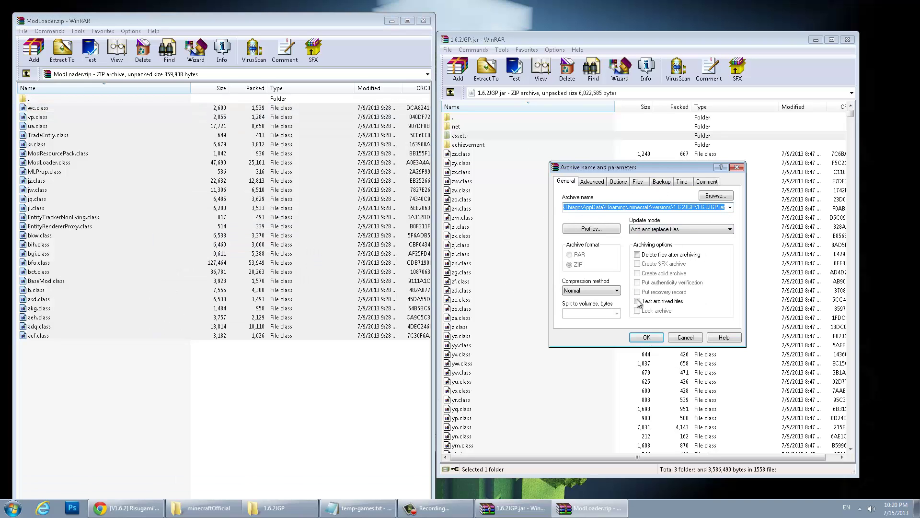
{"action": "left_click", "coordinate": [647, 338]}
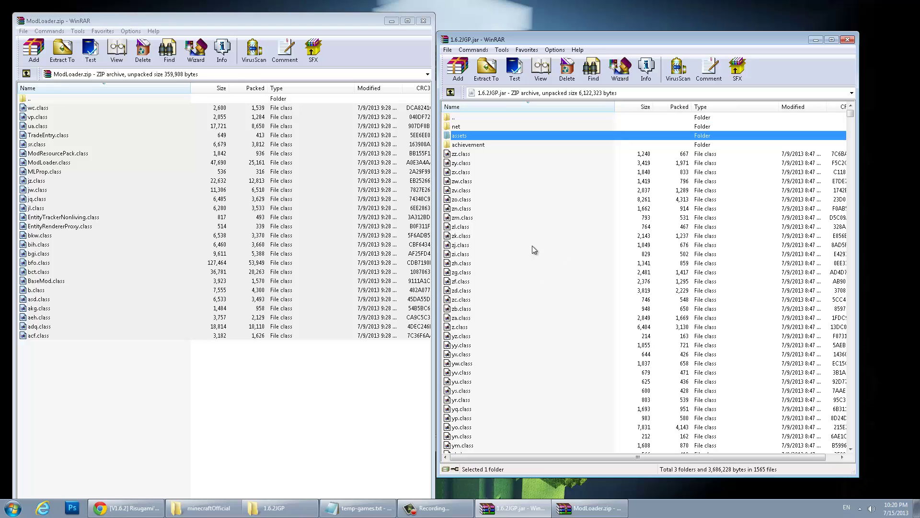
{"action": "left_click", "coordinate": [423, 22]}
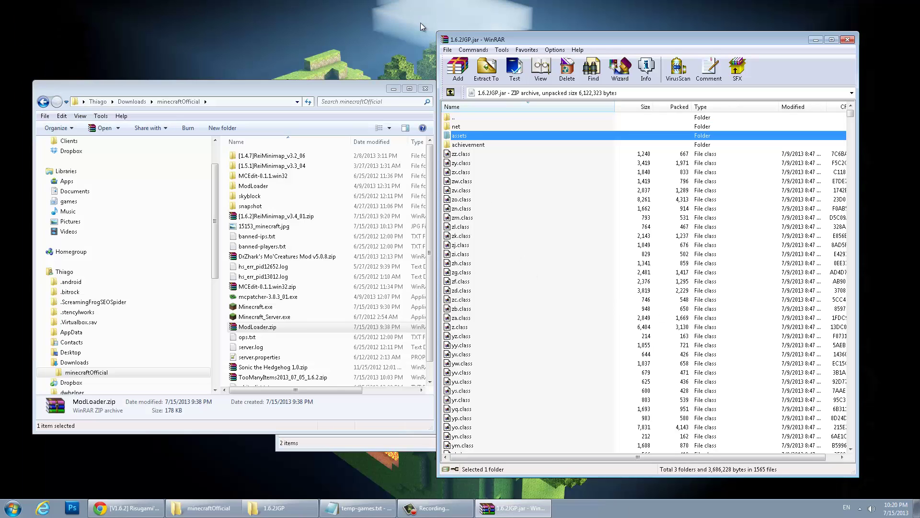
{"action": "left_click", "coordinate": [393, 89]}
Start Minecraft from its launcher using the default profile with release 1.6.2JGP, and load a singleplayer world
{"action": "left_click", "coordinate": [13, 508]}
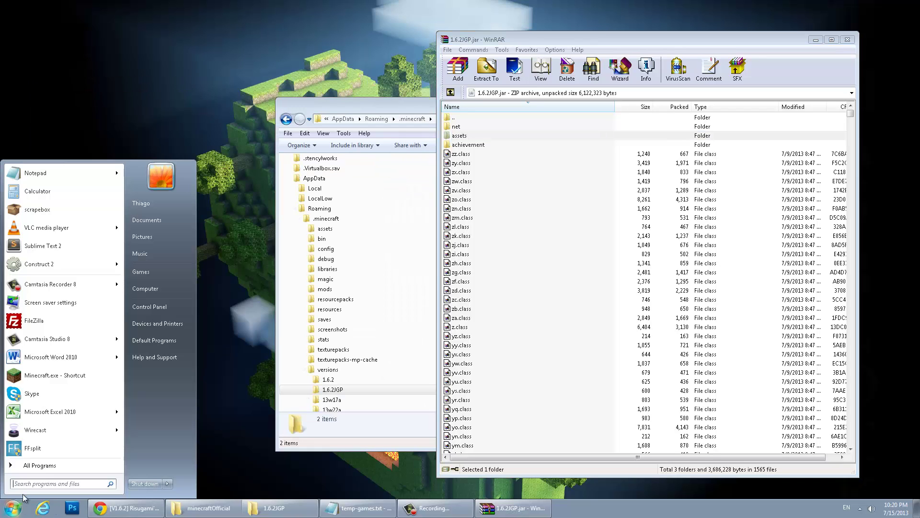
{"action": "left_click", "coordinate": [80, 378]}
{"action": "left_click", "coordinate": [496, 270]}
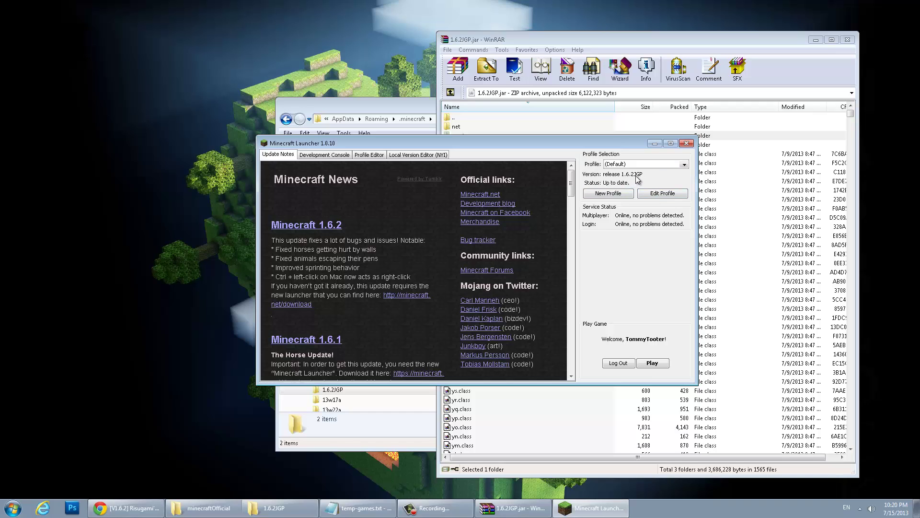
{"action": "left_click", "coordinate": [665, 361]}
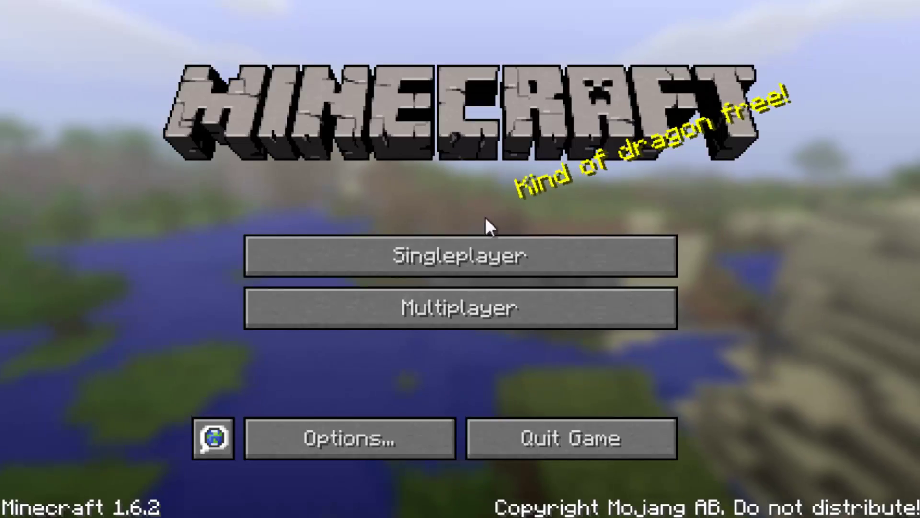
{"action": "left_click", "coordinate": [438, 242]}
{"action": "double_click", "coordinate": [363, 189]}
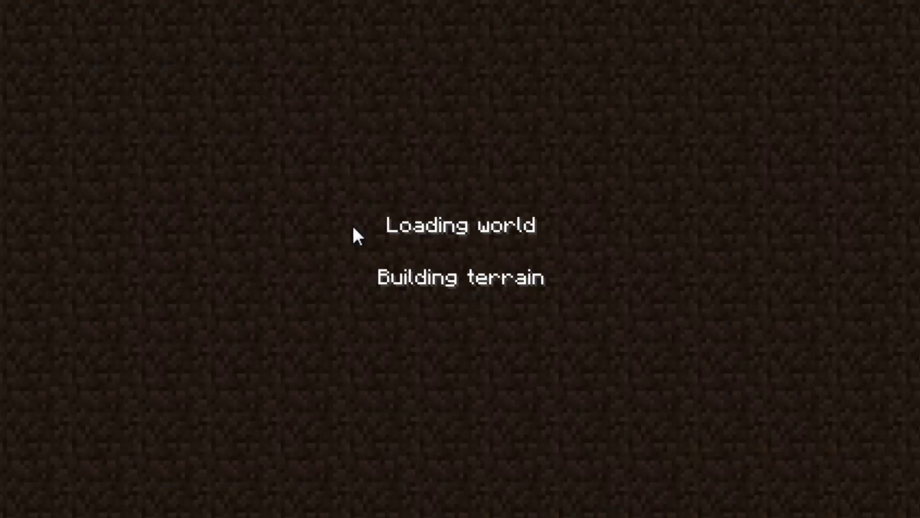
Look around the loaded world, view the creative inventory's Building Blocks, and quit the game
{"action": "key", "text": "w"}
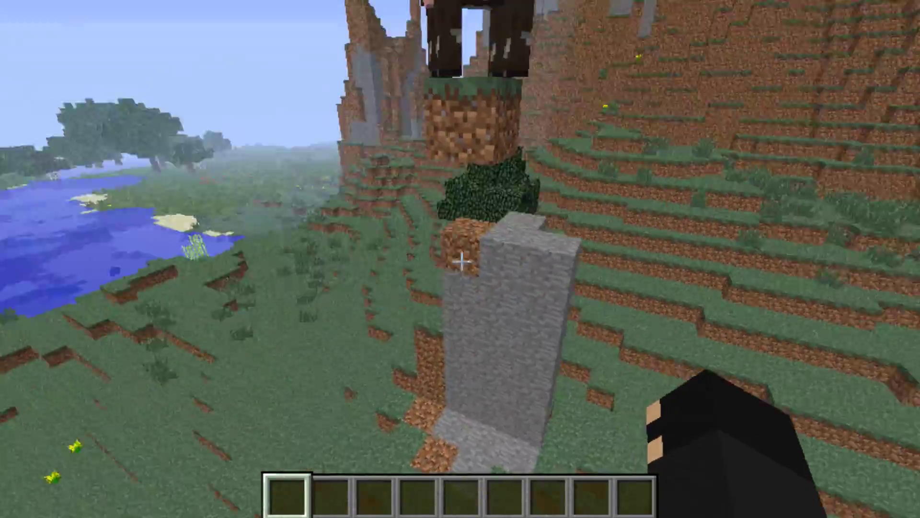
{"action": "key", "text": "d"}
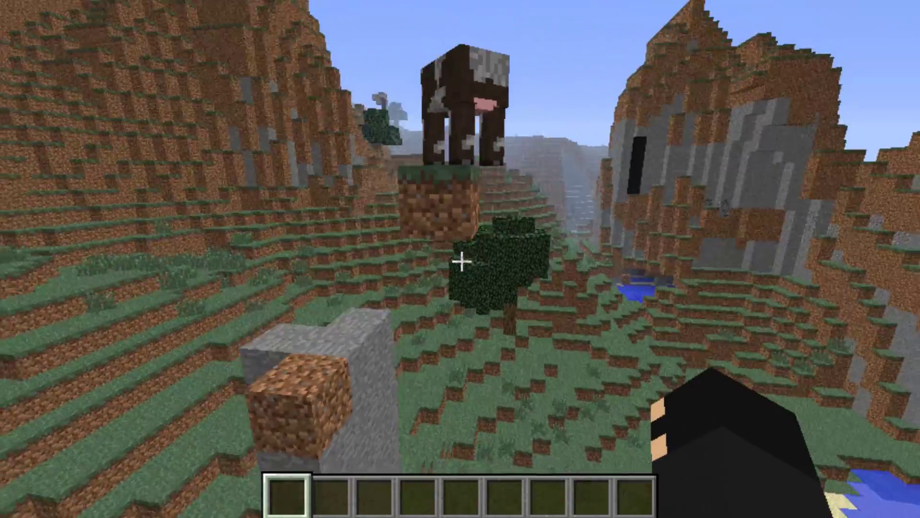
{"action": "key", "text": "e"}
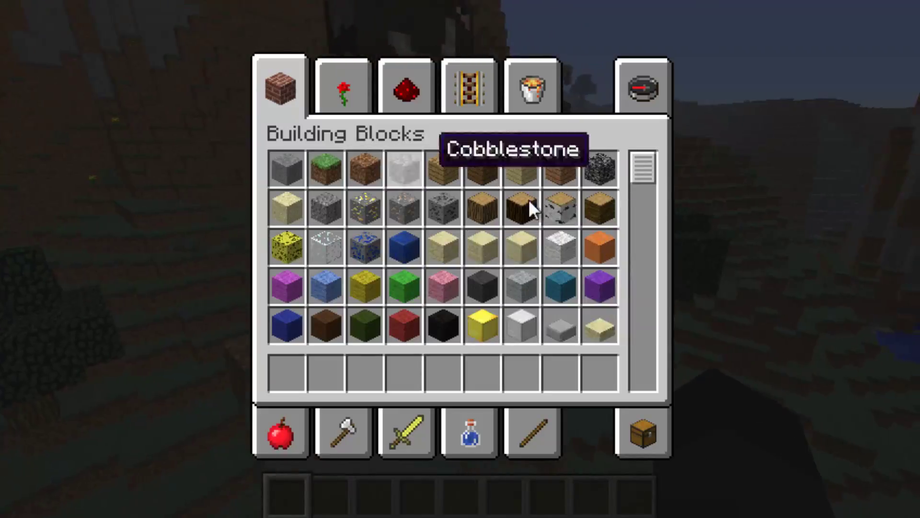
{"action": "key", "text": "e"}
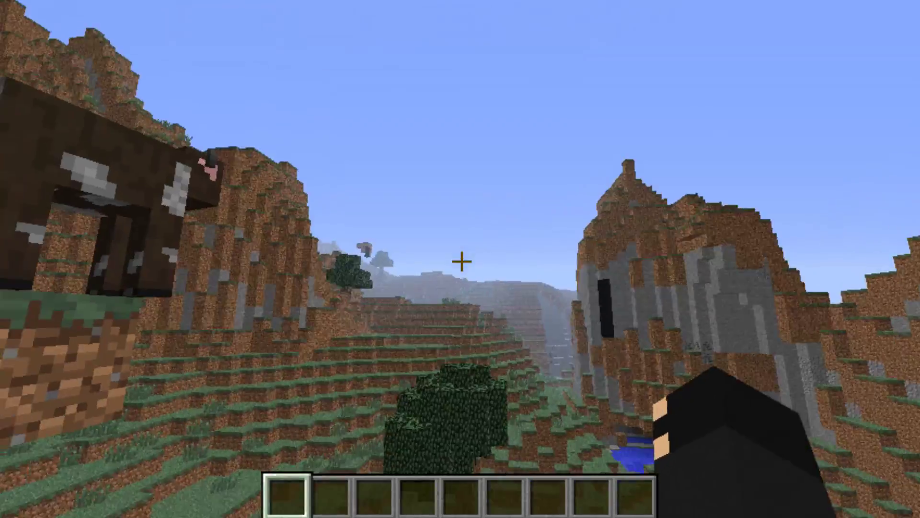
{"action": "key", "text": "Escape"}
{"action": "left_click", "coordinate": [493, 376]}
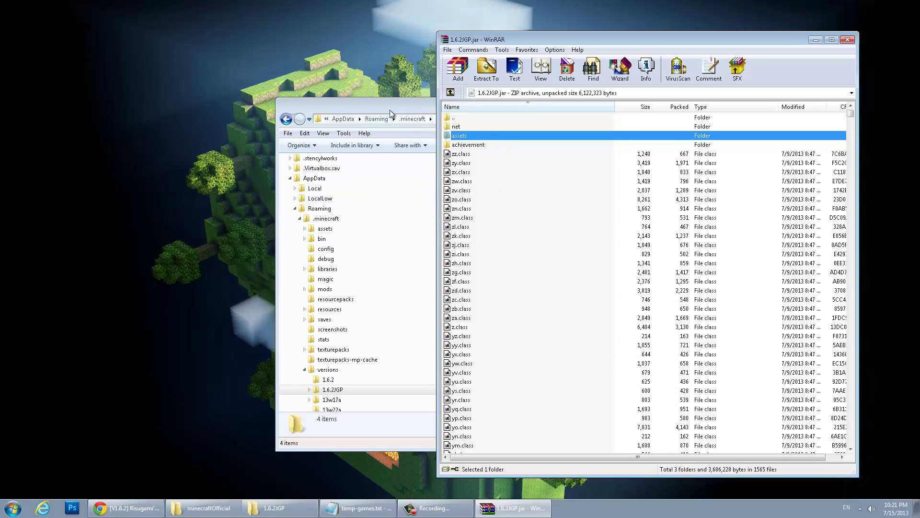
Bring up the Rei's Minimap topic on Minecraft Forums in the browser and examine its download section
{"action": "left_click", "coordinate": [147, 509]}
{"action": "key", "text": "ctrl+Tab"}
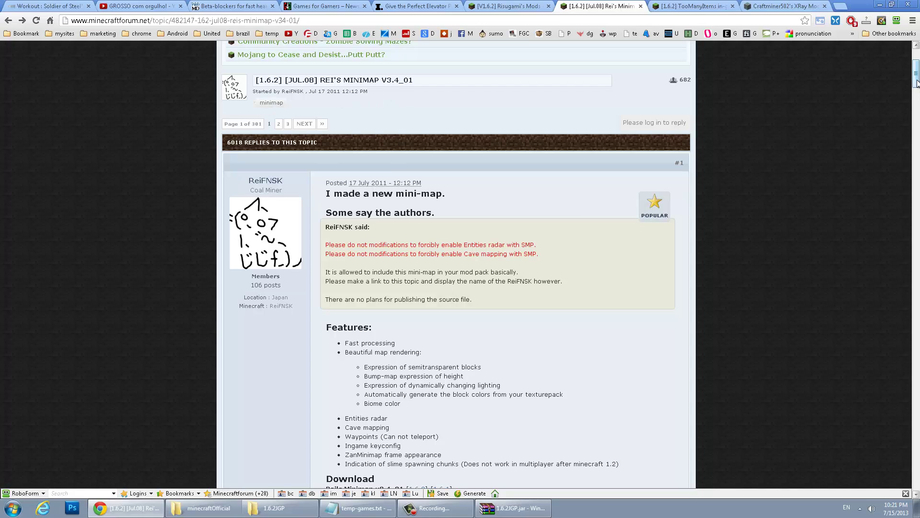
{"action": "left_click_drag", "start_coordinate": [917, 82], "coordinate": [917, 100]}
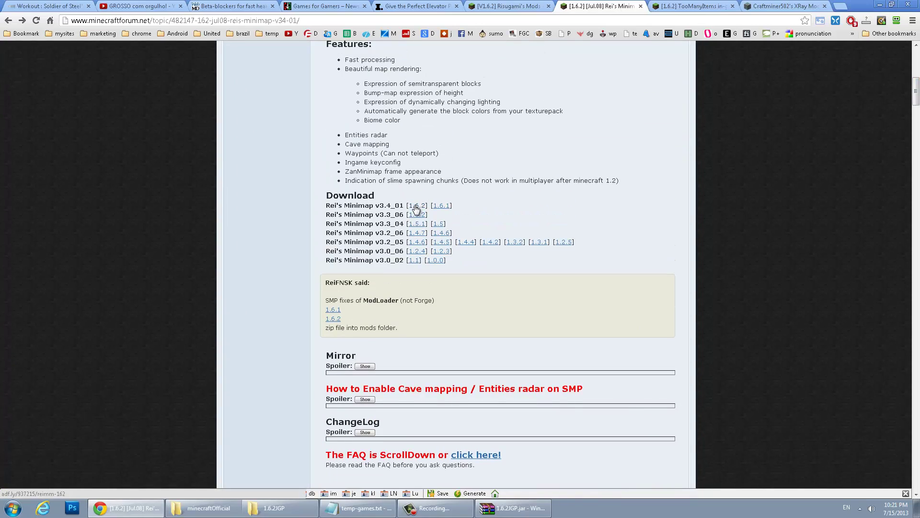
{"action": "double_click", "coordinate": [334, 196]}
{"action": "left_click", "coordinate": [389, 182]}
{"action": "key", "text": "Home"}
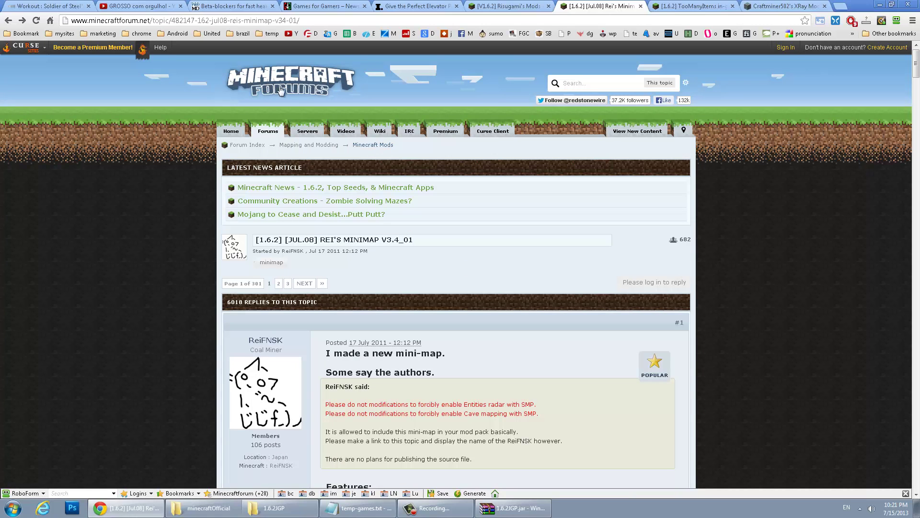
{"action": "scroll", "coordinate": [377, 310], "scroll_direction": "down", "scroll_amount": 7}
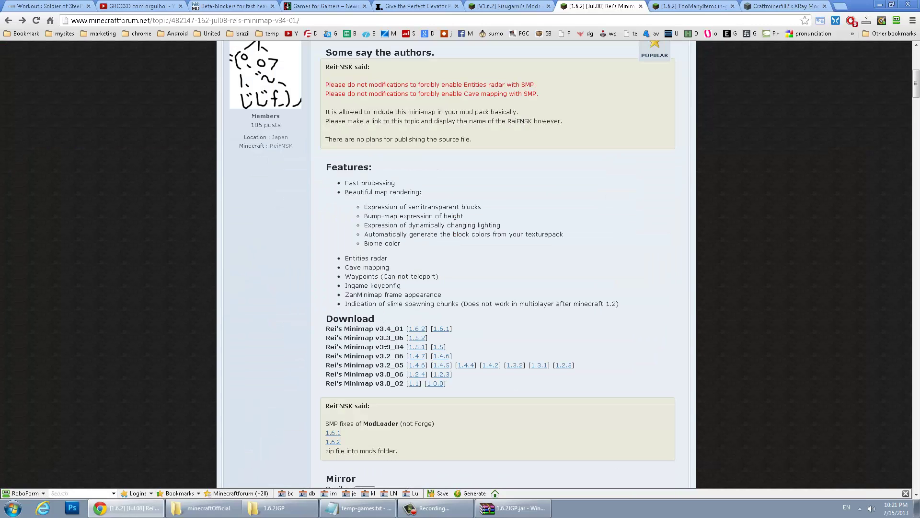
Follow the 1.6.2 download link for Rei's Minimap v3.4_01 past the adf.ly ad, and cancel saving the archive
{"action": "left_click", "coordinate": [419, 329]}
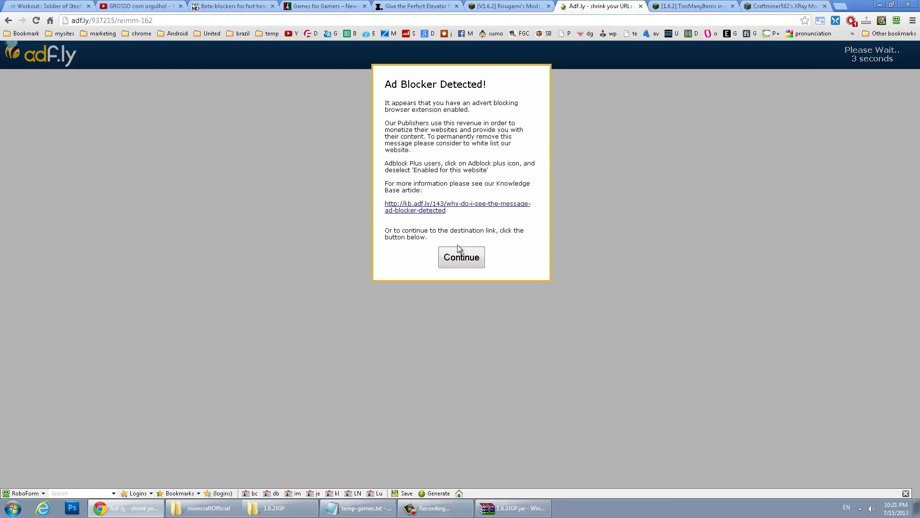
{"action": "left_click", "coordinate": [462, 249]}
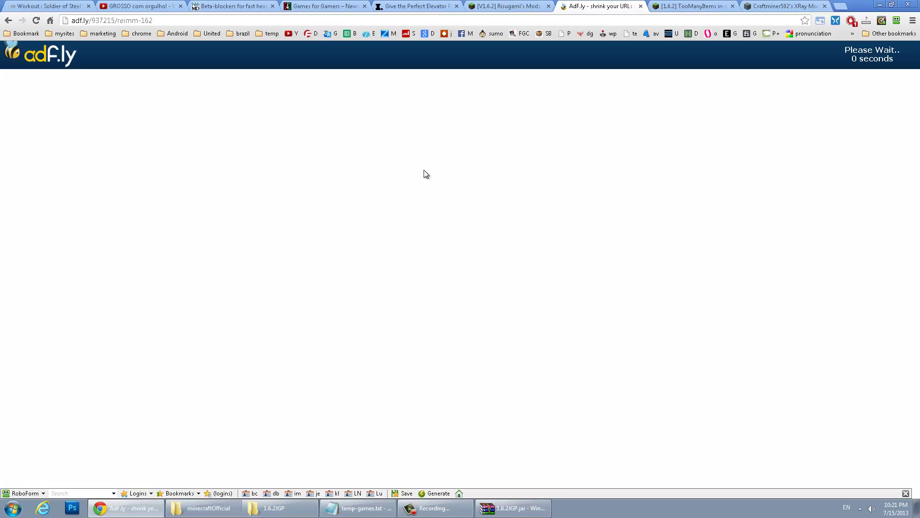
{"action": "left_click", "coordinate": [871, 60]}
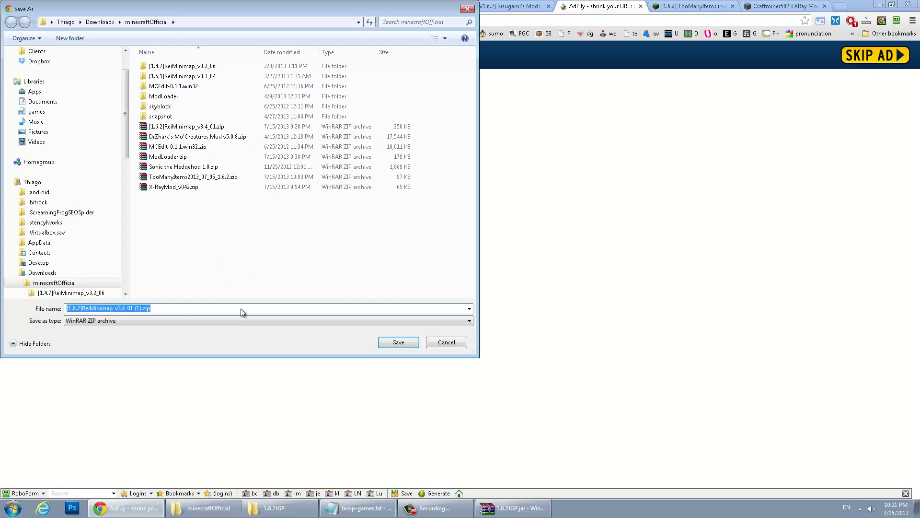
{"action": "left_click", "coordinate": [447, 342]}
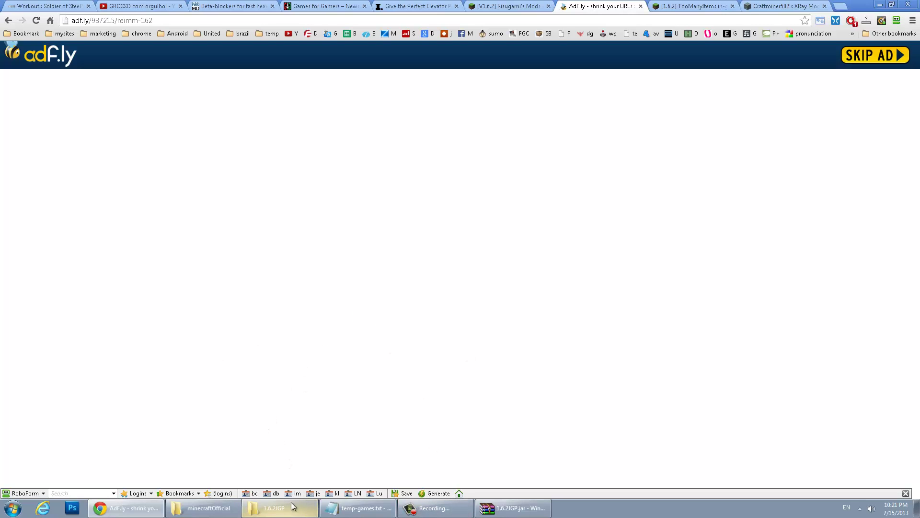
Open [1.6.2]ReiMinimap_v3.4_01.zip from the minecraftOfficial folder and close the 1.6.2JGP.jar archive
{"action": "left_click", "coordinate": [228, 513]}
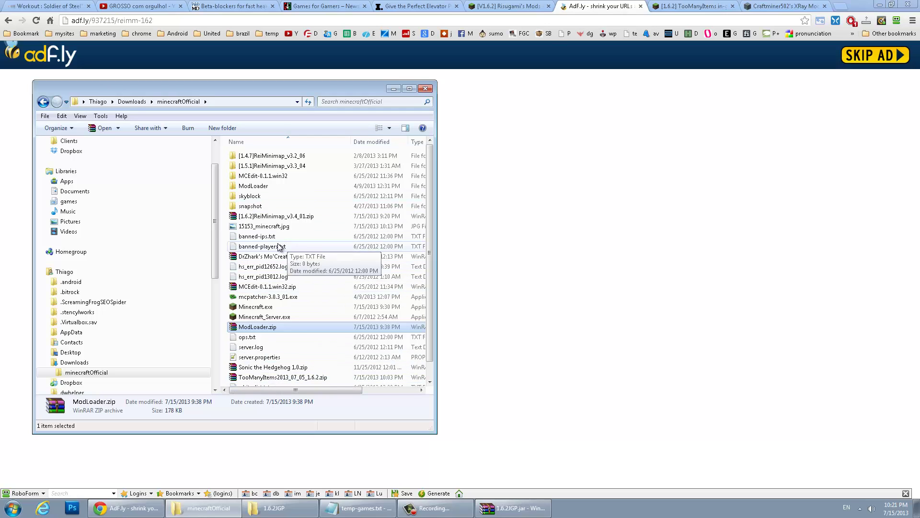
{"action": "double_click", "coordinate": [271, 217]}
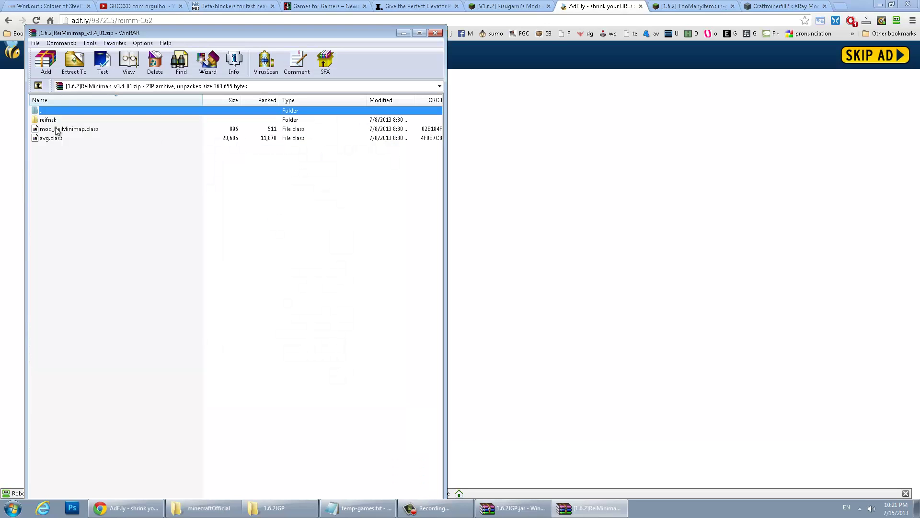
{"action": "left_click", "coordinate": [513, 508]}
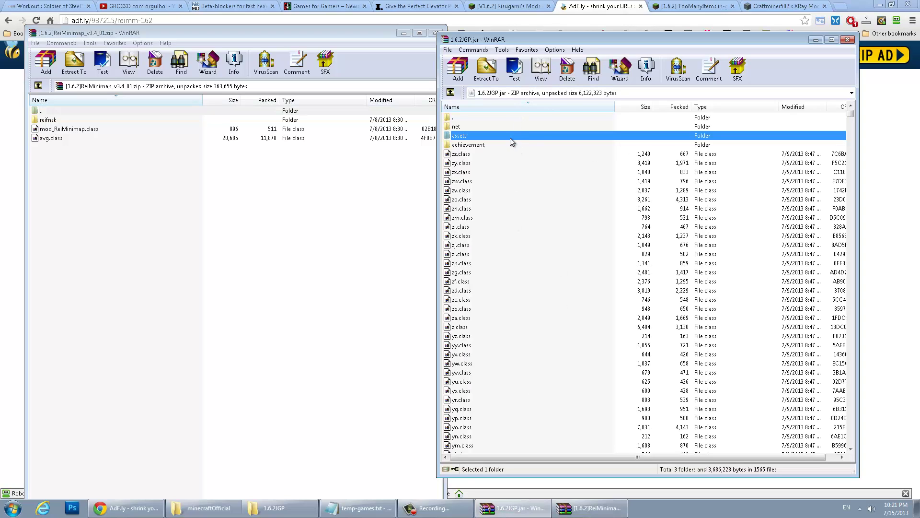
{"action": "left_click", "coordinate": [847, 40]}
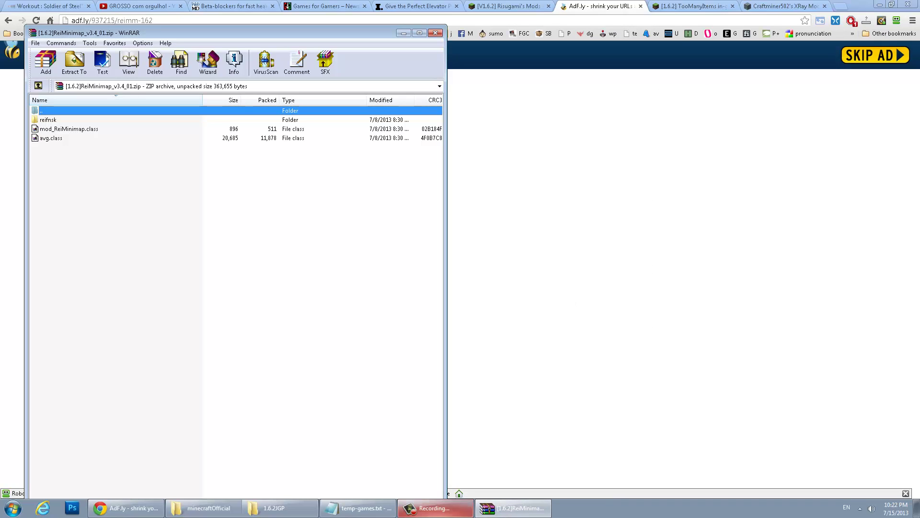
Bring up the 1.6.2JGP version folder, review the contents of the ReiMinimap archive beside it, and close the archive
{"action": "left_click", "coordinate": [226, 510]}
{"action": "left_click", "coordinate": [225, 510]}
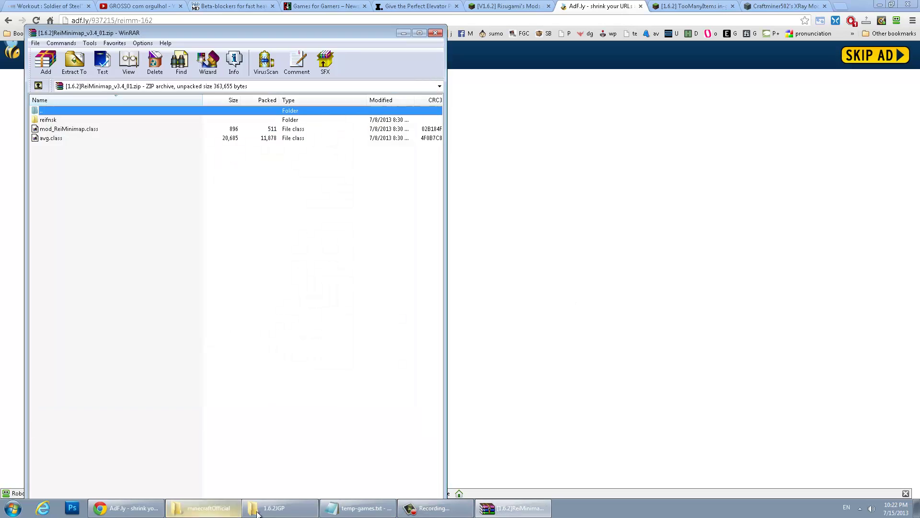
{"action": "left_click", "coordinate": [270, 508]}
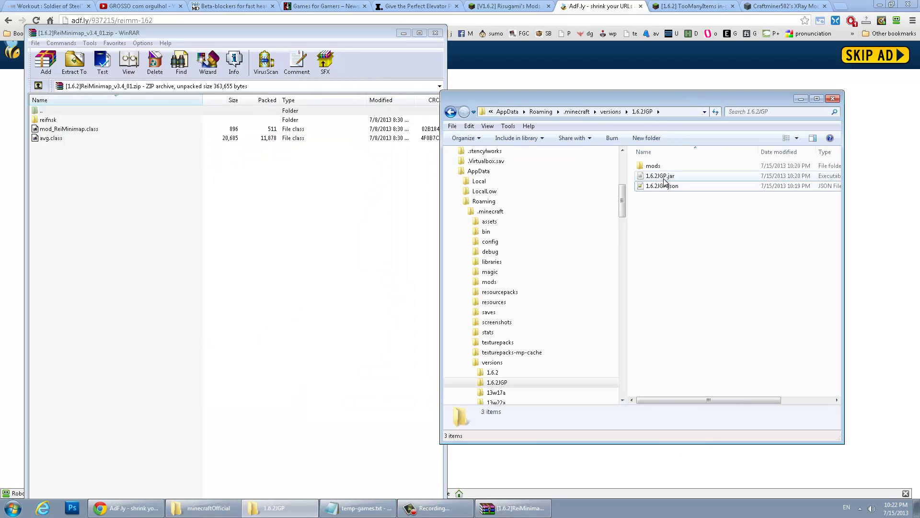
{"action": "right_click", "coordinate": [664, 177]}
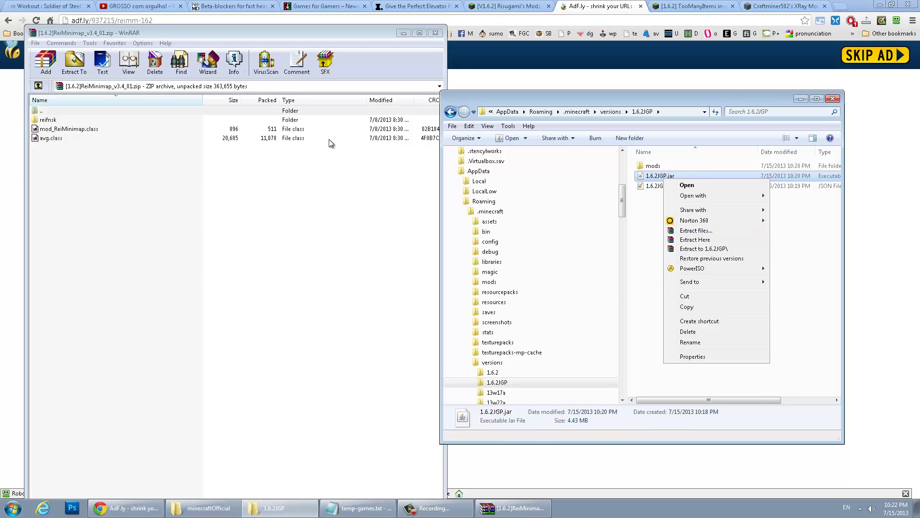
{"action": "left_click", "coordinate": [644, 220]}
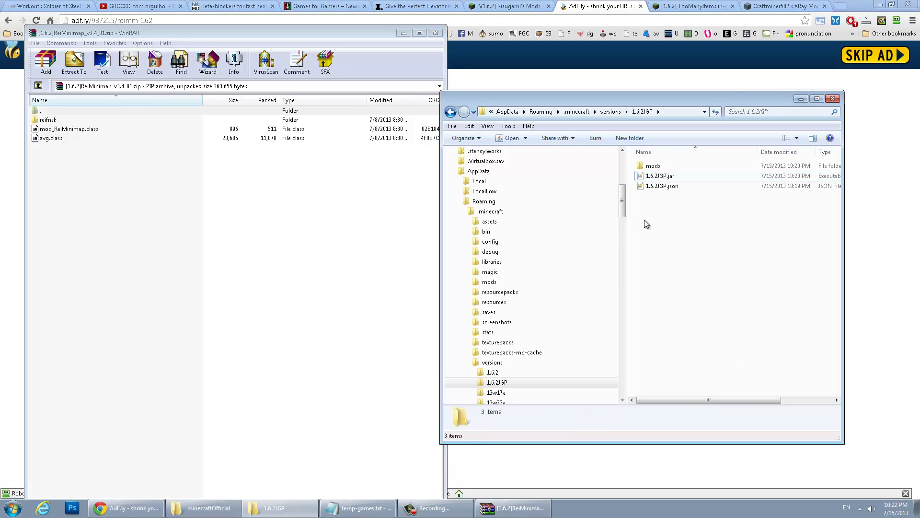
{"action": "left_click_drag", "start_coordinate": [102, 169], "coordinate": [54, 120]}
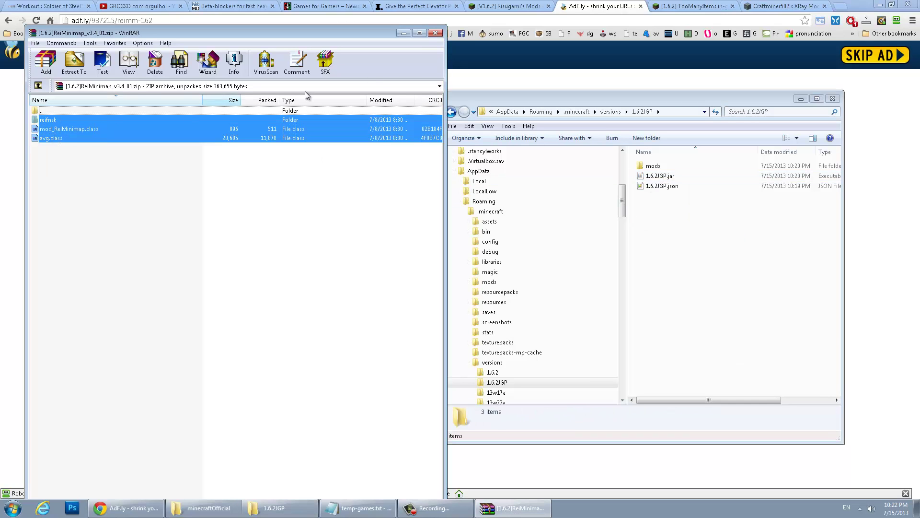
{"action": "left_click", "coordinate": [435, 33]}
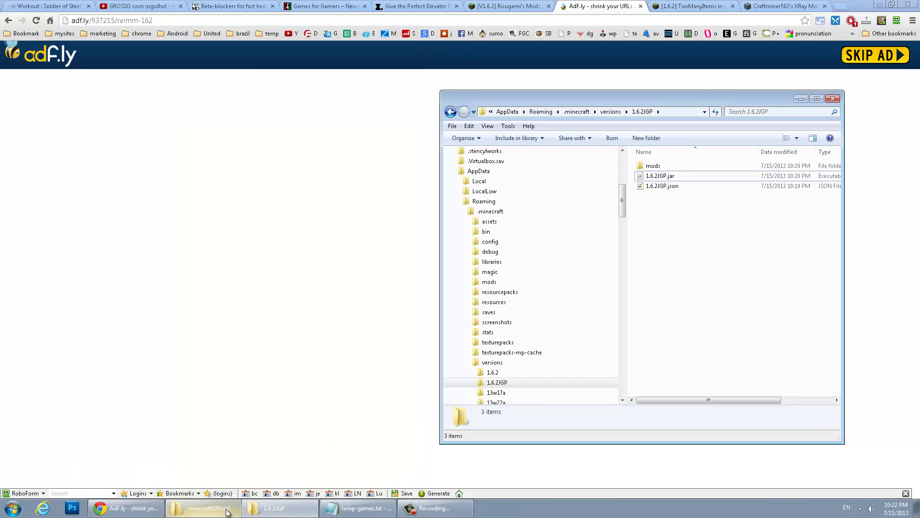
Move [1.6.2]ReiMinimap_v3.4_01.zip from minecraftOfficial into the mods folder inside 1.6.2JGP, and open that mods folder
{"action": "left_click", "coordinate": [203, 507]}
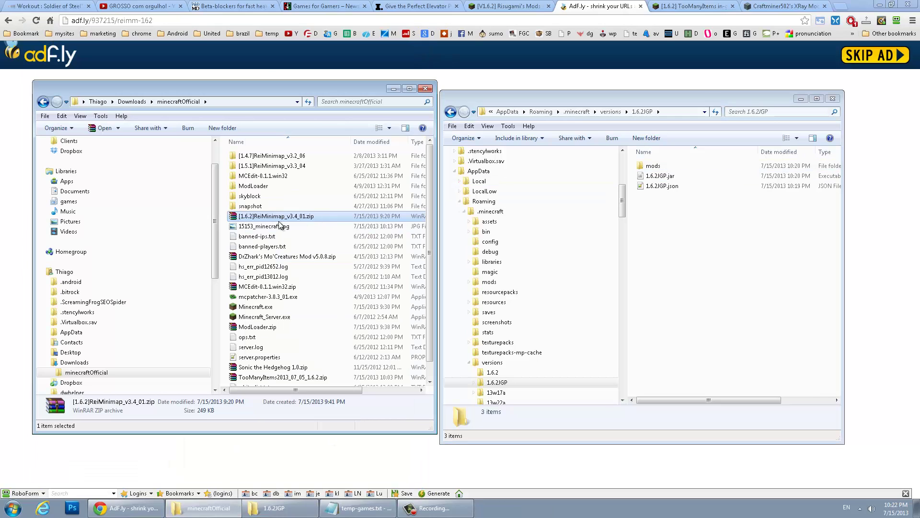
{"action": "left_click_drag", "start_coordinate": [247, 216], "coordinate": [653, 166]}
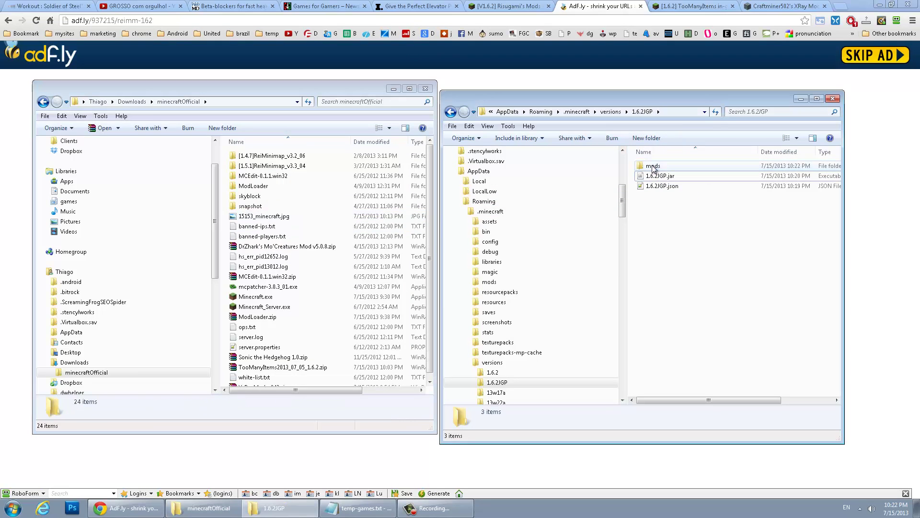
{"action": "double_click", "coordinate": [653, 166]}
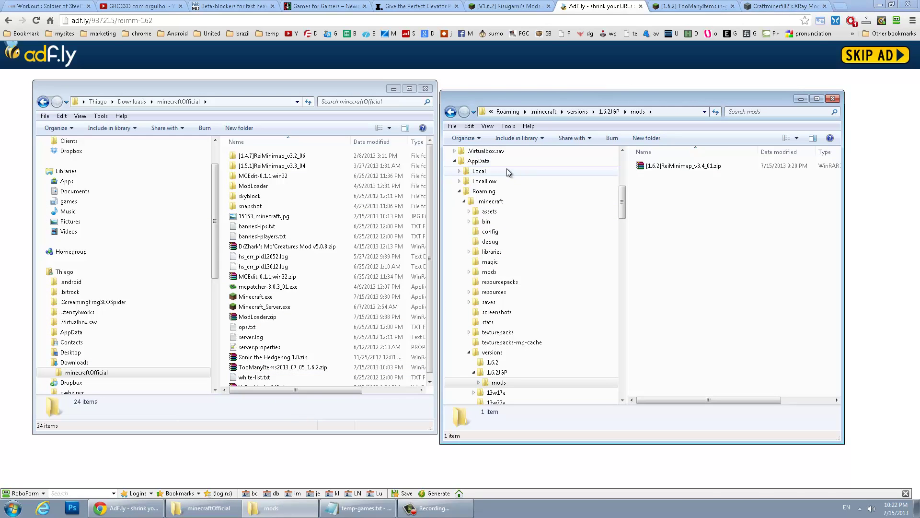
Start Minecraft from its launcher with the default profile and load a singleplayer world
{"action": "key", "text": "super+d"}
{"action": "key", "text": "super"}
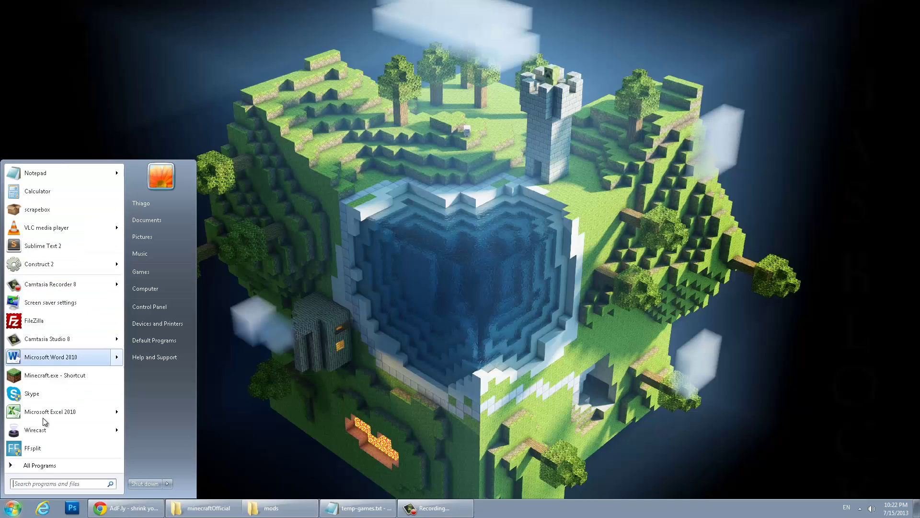
{"action": "left_click", "coordinate": [53, 378]}
{"action": "left_click", "coordinate": [486, 262]}
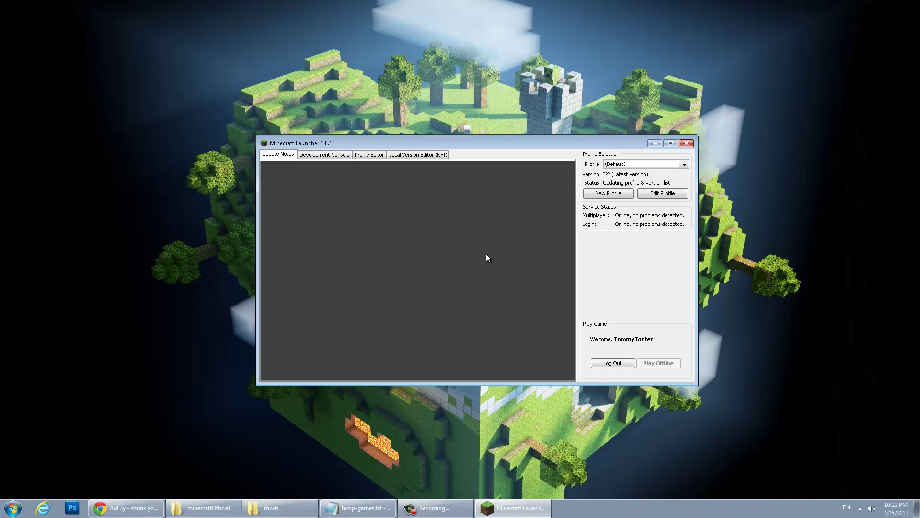
{"action": "left_click", "coordinate": [661, 359]}
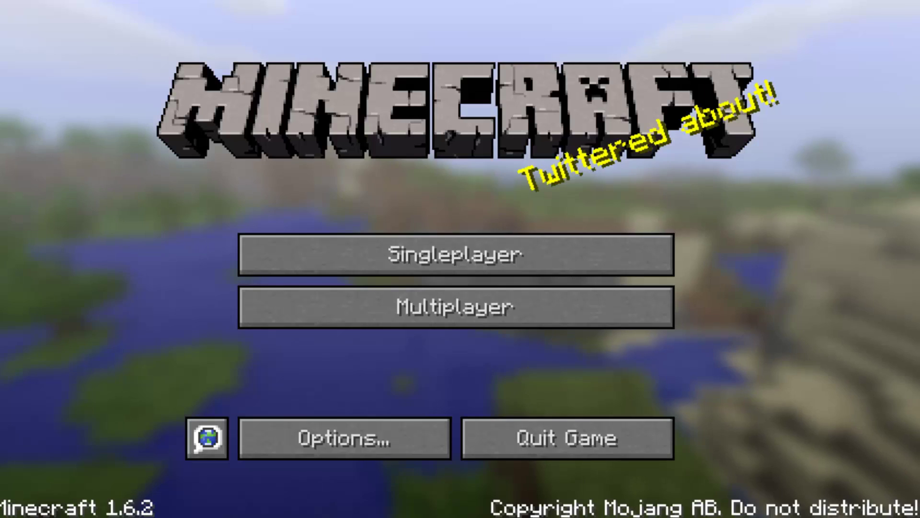
{"action": "left_click", "coordinate": [491, 253]}
{"action": "double_click", "coordinate": [344, 224]}
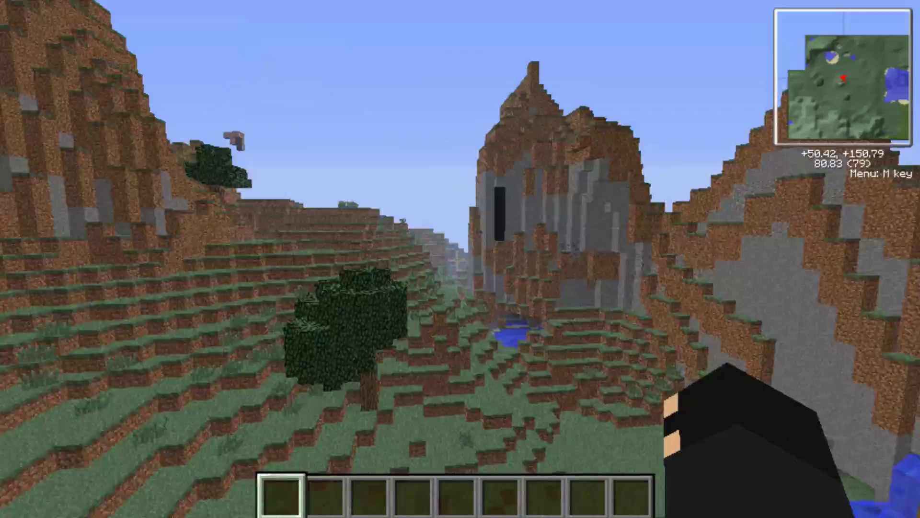
Fly around the loaded world to check that the minimap follows the player's movement
{"action": "key", "text": "w"}
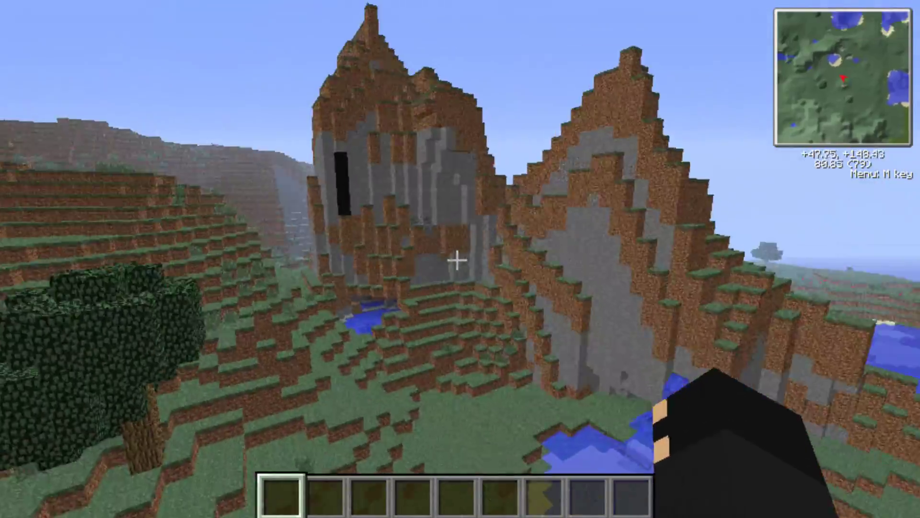
{"action": "key", "text": "w"}
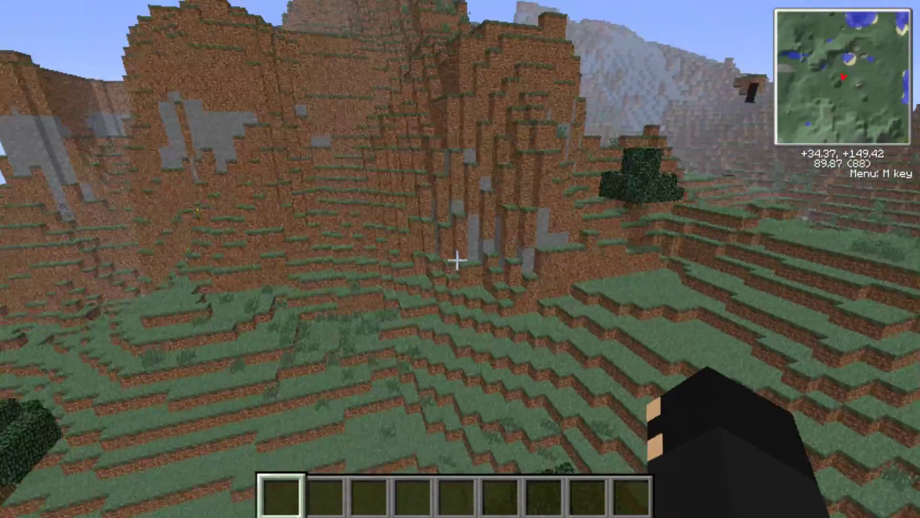
{"action": "key", "text": "w"}
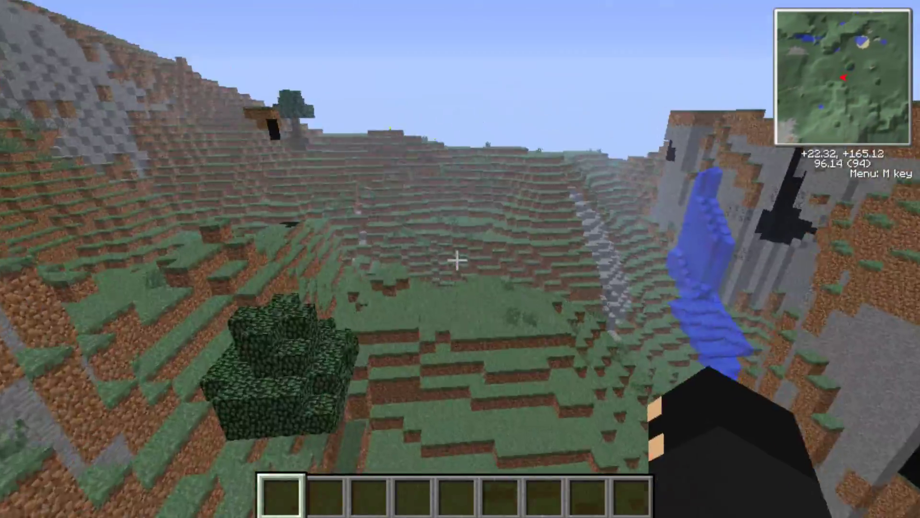
{"action": "key", "text": "w"}
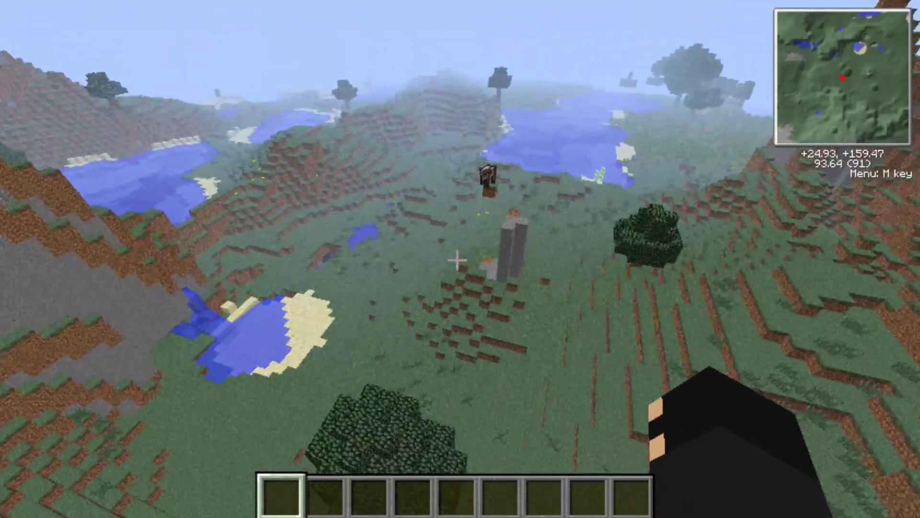
{"action": "key", "text": "w"}
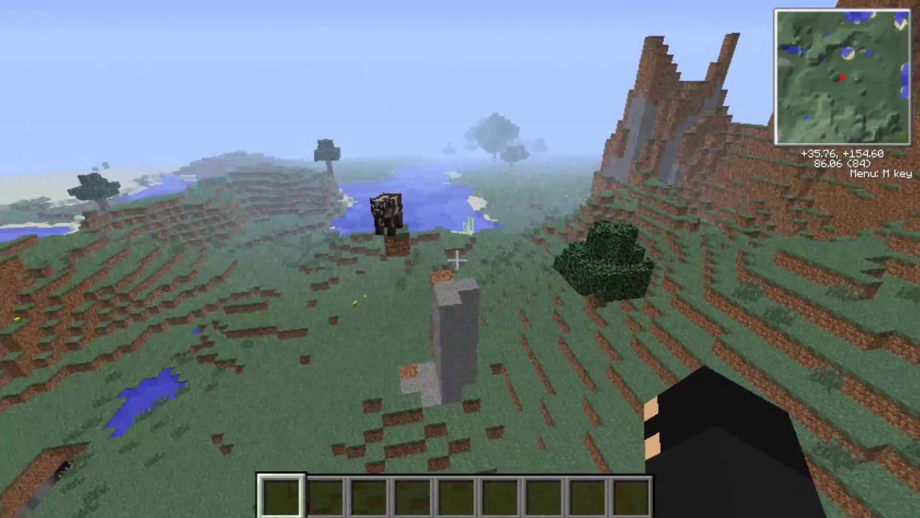
{"action": "key", "text": "w"}
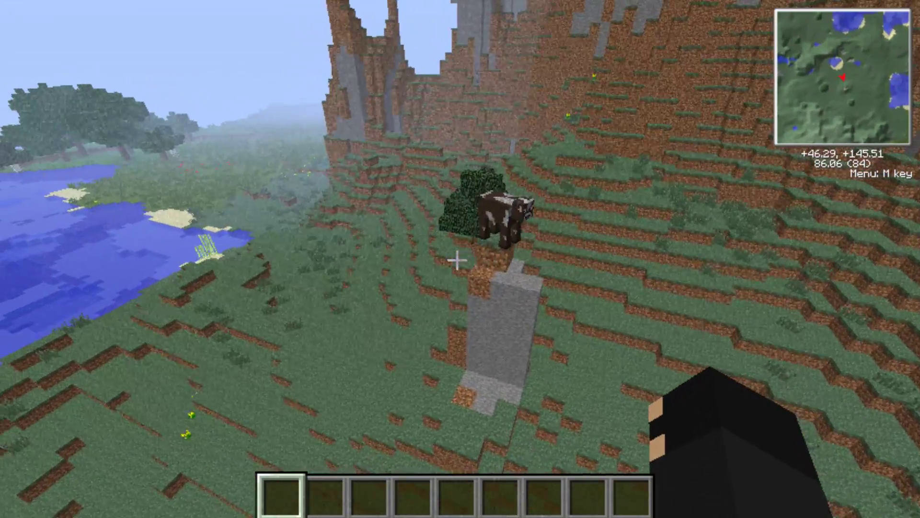
View the Rei's Minimap settings menu and the enlarged map, and return to the settings menu
{"action": "key", "text": "m"}
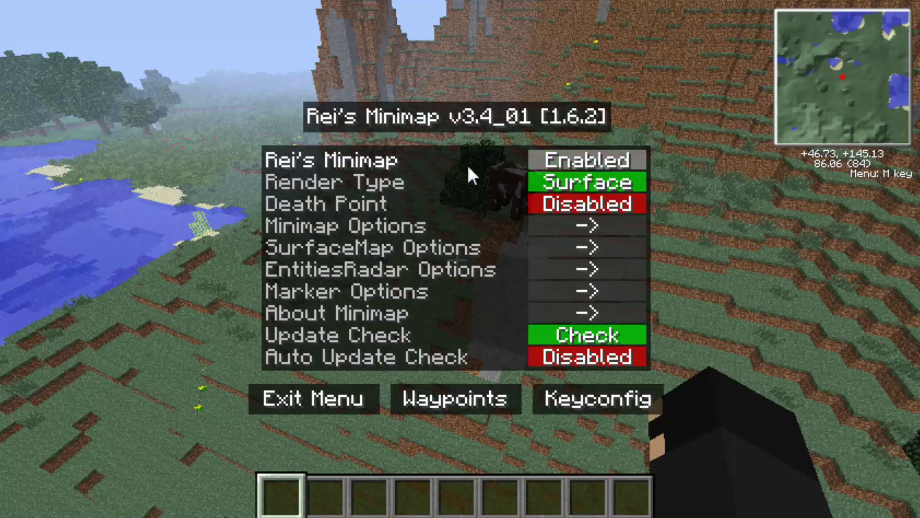
{"action": "key", "text": "Escape"}
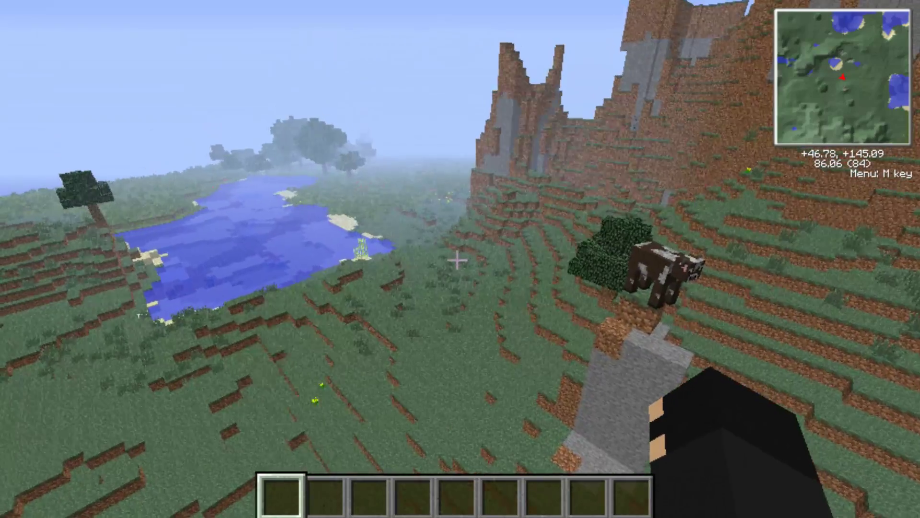
{"action": "key", "text": "n"}
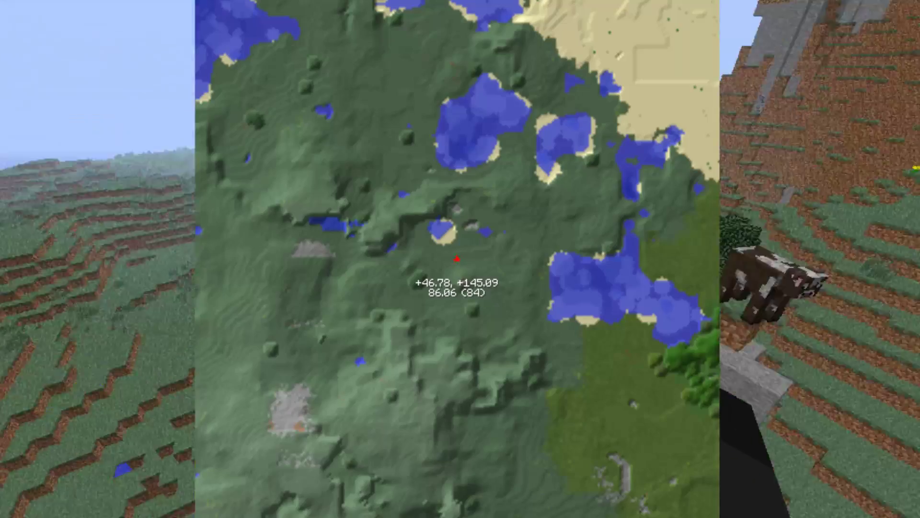
{"action": "key", "text": "n"}
{"action": "key", "text": "m"}
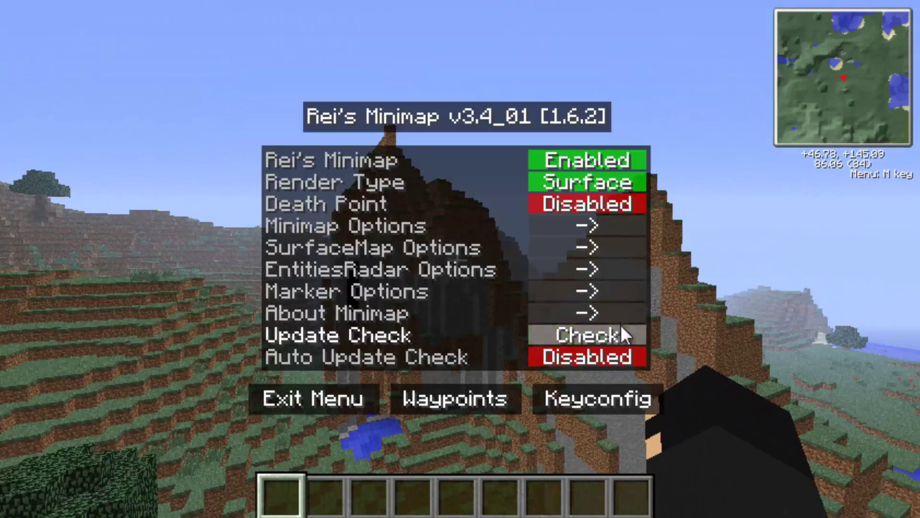
View Rei's Minimap key configuration, accept it, exit the menu and fly around the world
{"action": "left_click", "coordinate": [601, 407]}
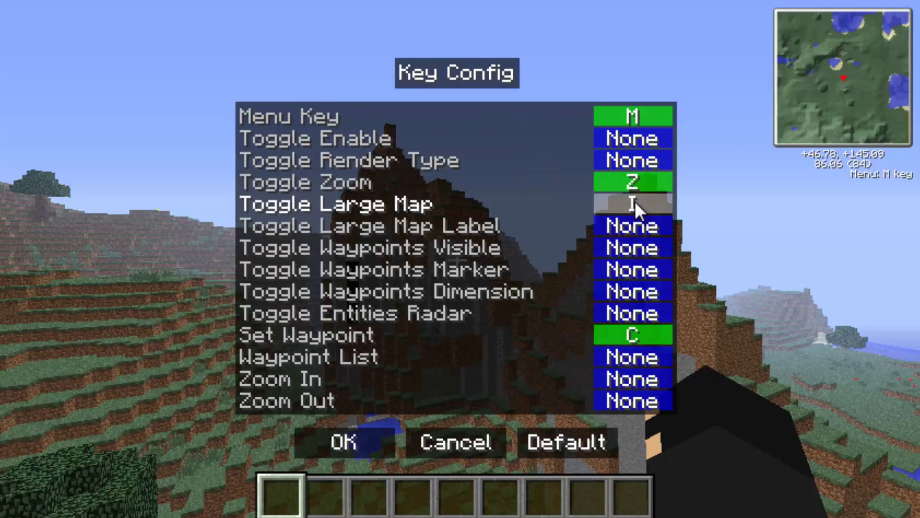
{"action": "left_click", "coordinate": [364, 434]}
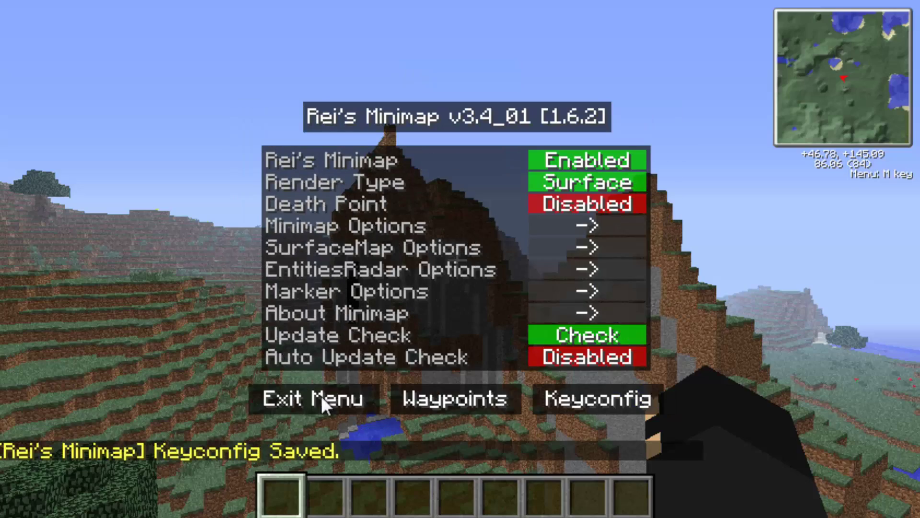
{"action": "left_click", "coordinate": [297, 399]}
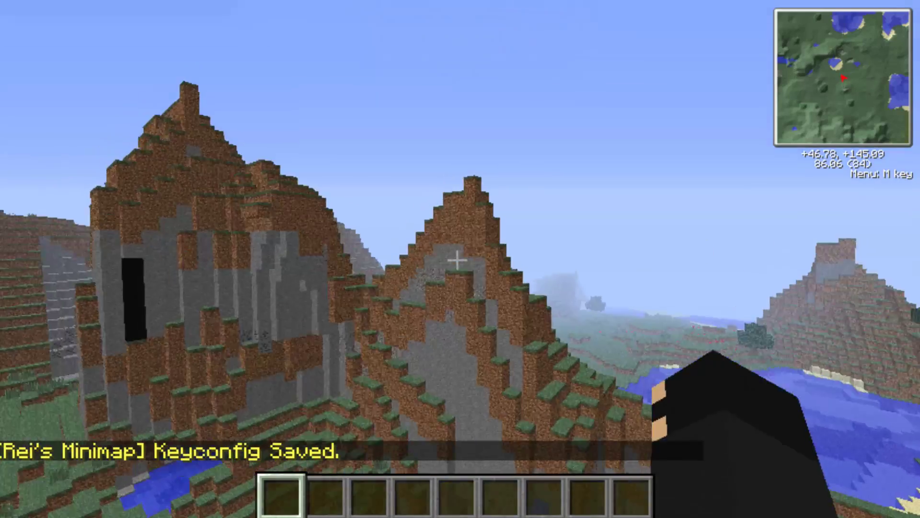
{"action": "key", "text": "w"}
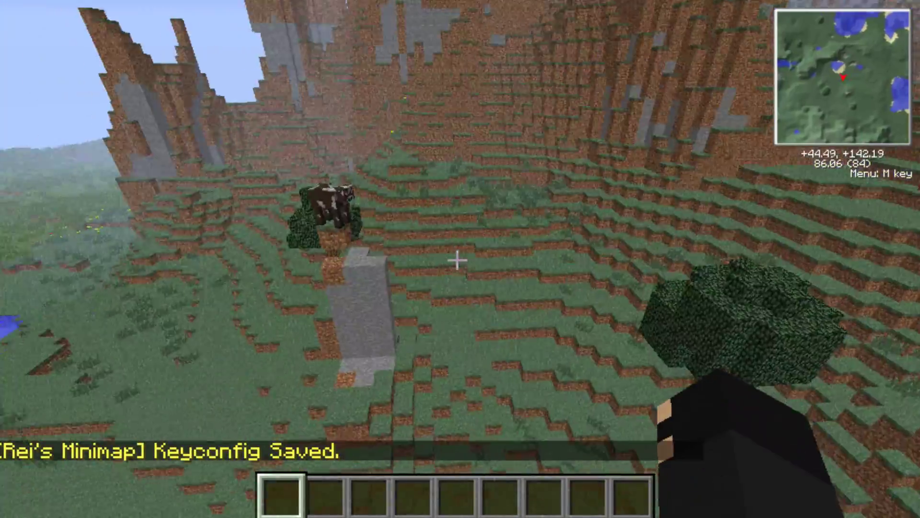
{"action": "key", "text": "w"}
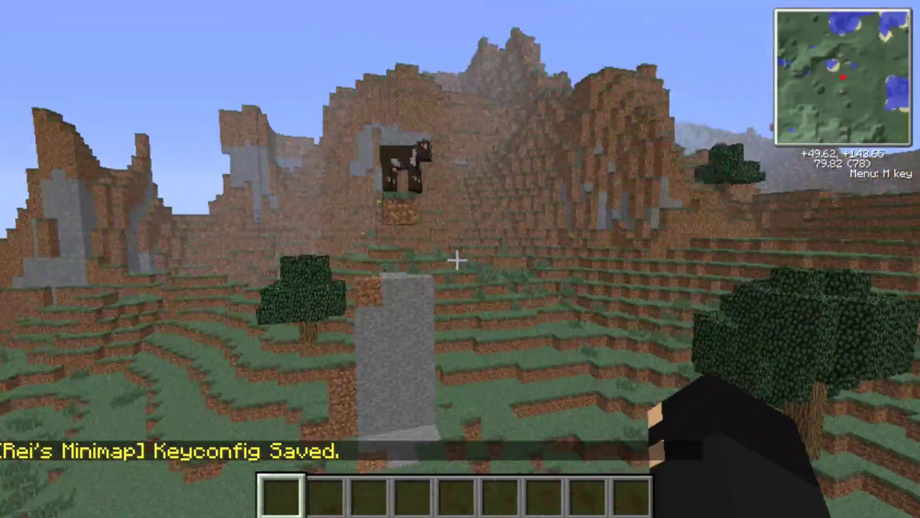
{"action": "key", "text": "w"}
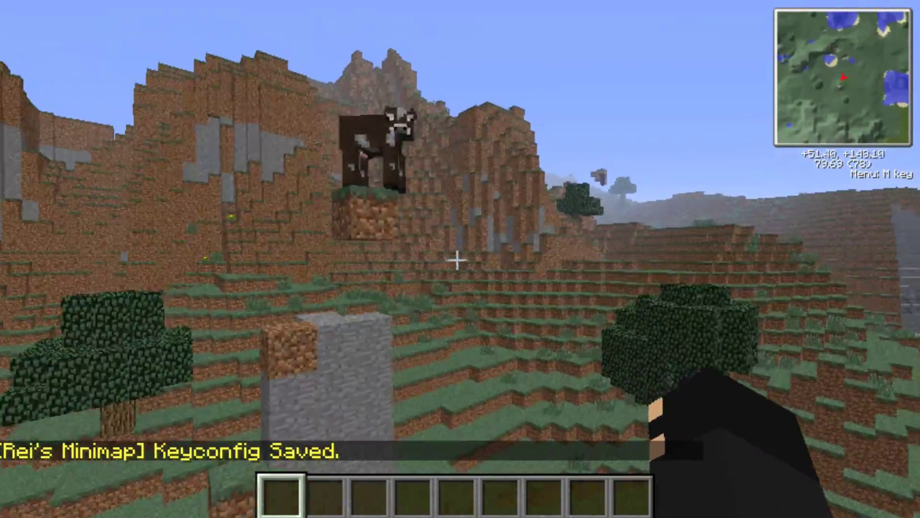
Save and quit the world, quit the game and close the Minecraft launcher
{"action": "key", "text": "Escape"}
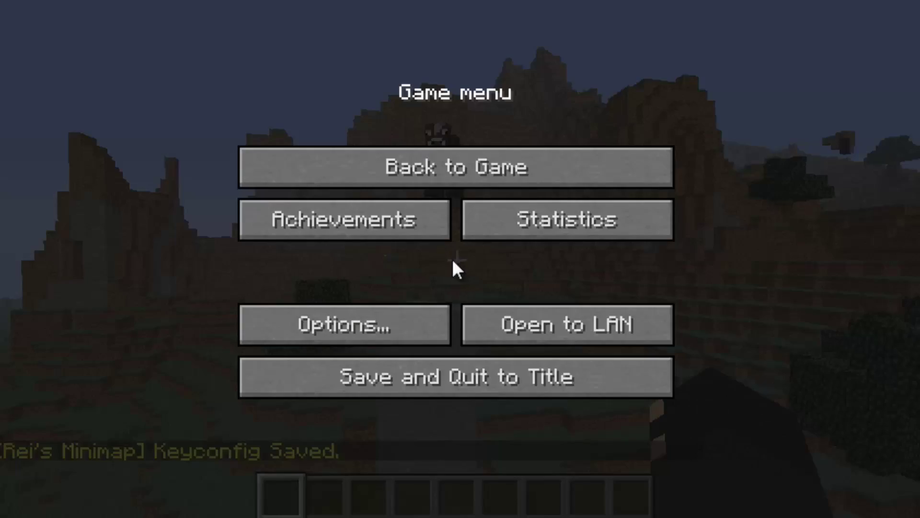
{"action": "left_click", "coordinate": [499, 381]}
{"action": "left_click", "coordinate": [577, 438]}
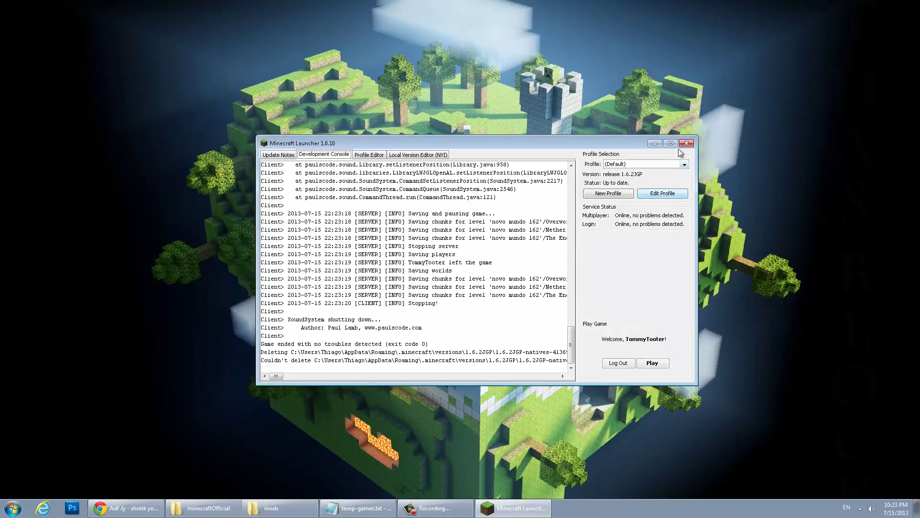
{"action": "left_click", "coordinate": [687, 143]}
Switch to Chrome, leave the Rei's Minimap ad page, and go to the 1.6.2 download links in the TooManyItems forum topic
{"action": "left_click", "coordinate": [125, 507]}
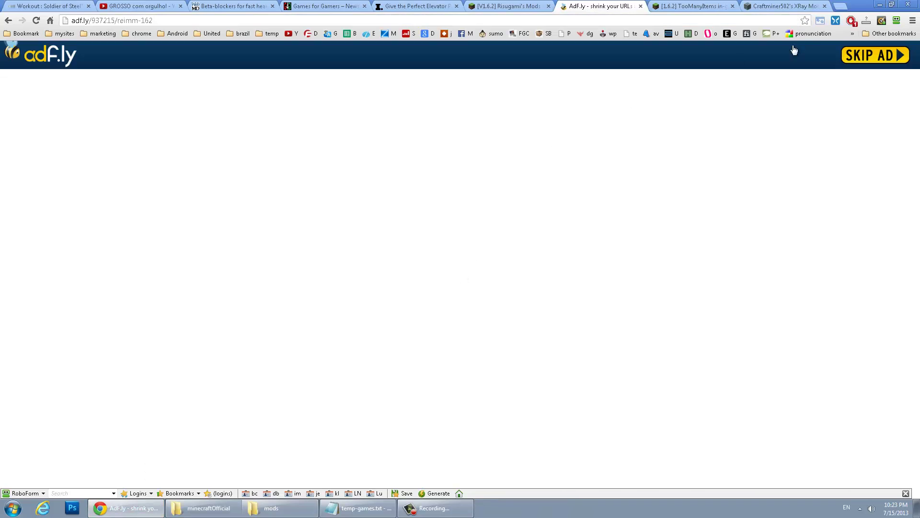
{"action": "left_click", "coordinate": [11, 22]}
{"action": "key", "text": "ctrl+Tab"}
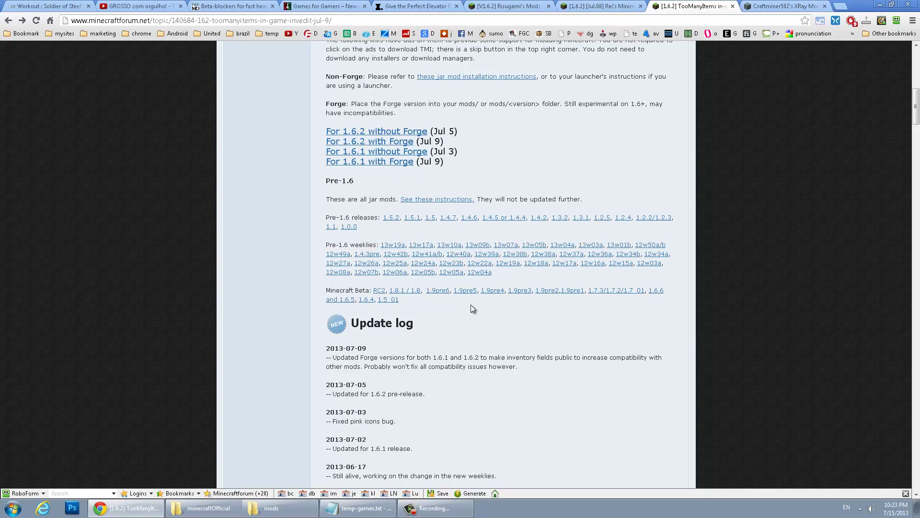
{"action": "key", "text": "Home"}
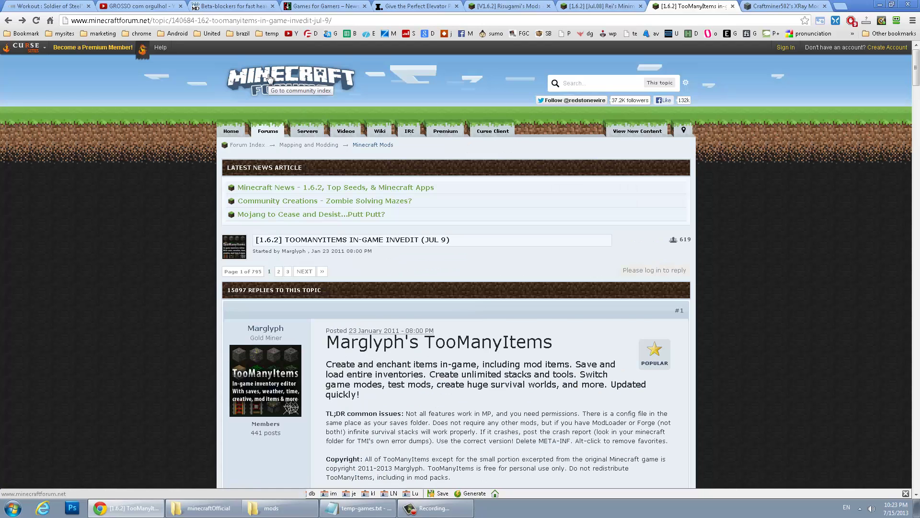
{"action": "scroll", "coordinate": [504, 319], "scroll_direction": "down", "scroll_amount": 4}
{"action": "scroll", "coordinate": [490, 269], "scroll_direction": "down", "scroll_amount": 7}
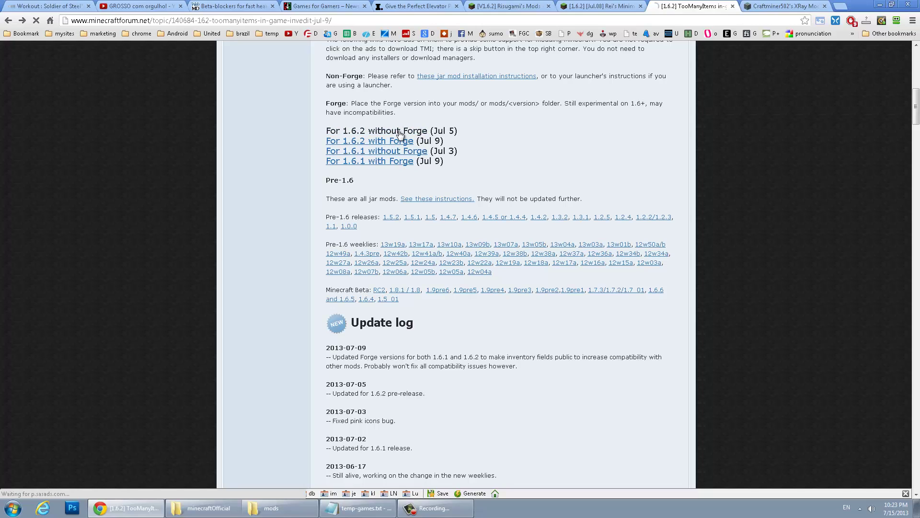
Follow the TooManyItems "For 1.6.2 without Forge" download past the ad page, and cancel saving the file
{"action": "left_click", "coordinate": [400, 133]}
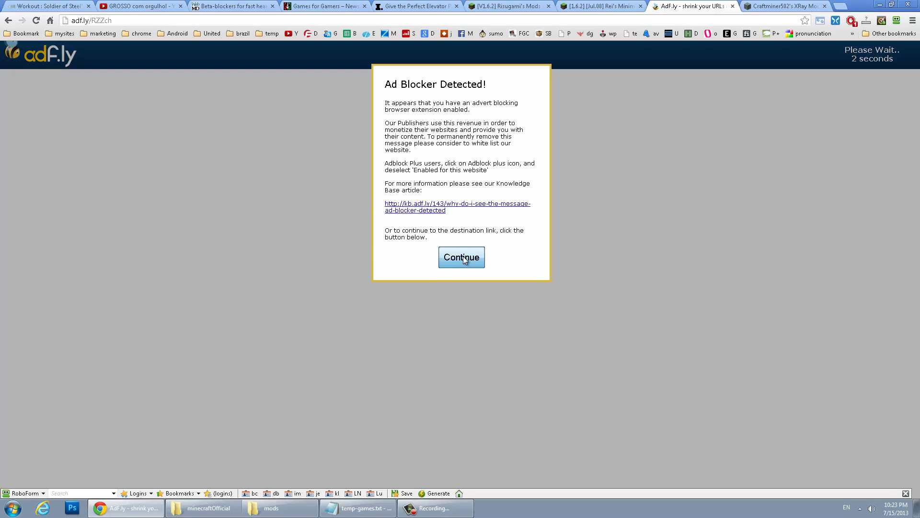
{"action": "left_click", "coordinate": [463, 258]}
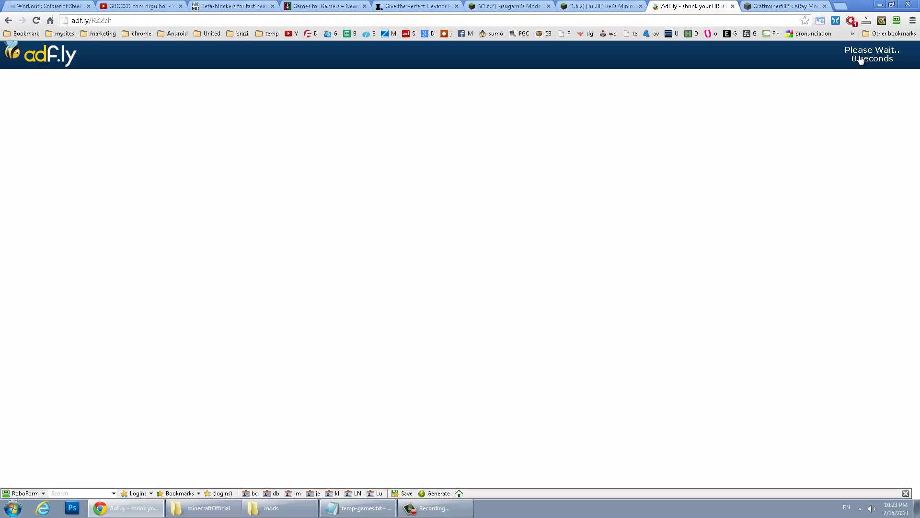
{"action": "left_click", "coordinate": [861, 60]}
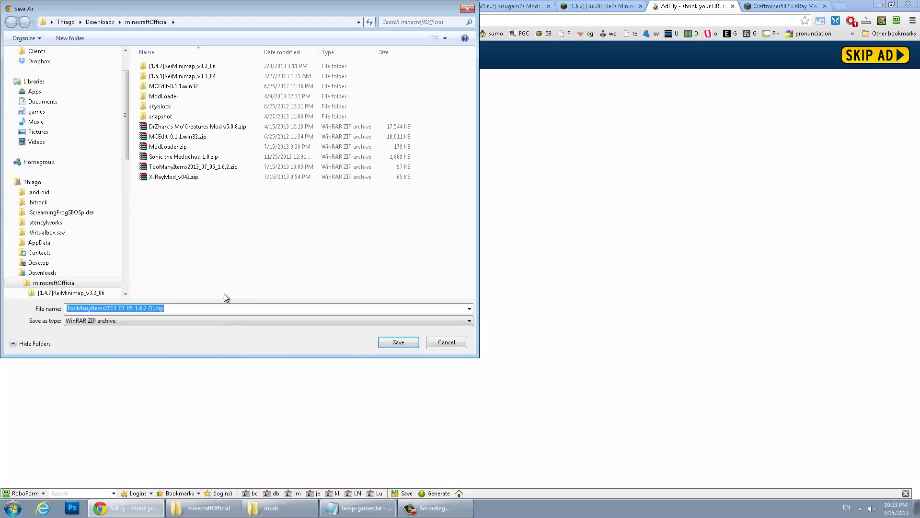
{"action": "left_click", "coordinate": [446, 342]}
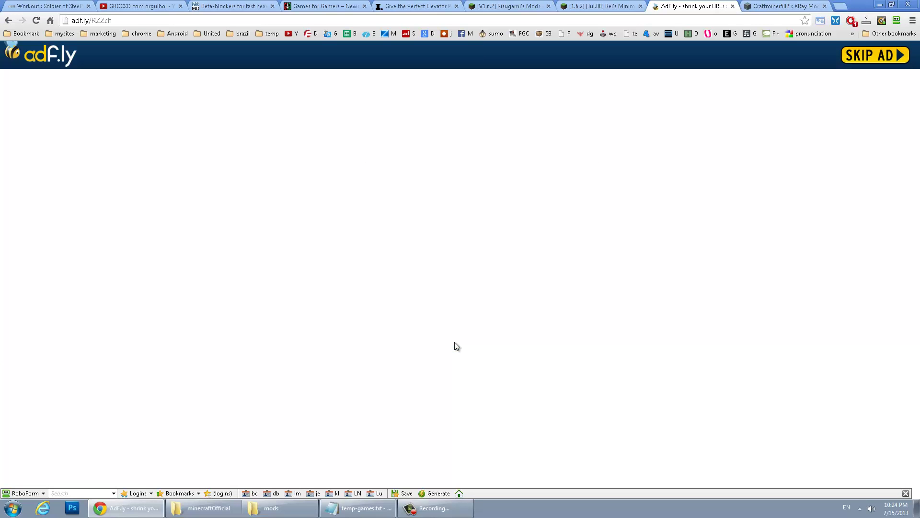
Move TooManyItems2013_07_05_1.6.2.zip from minecraftOfficial into the mods folder inside 1.6.2JGP, and open that mods folder
{"action": "left_click", "coordinate": [881, 4]}
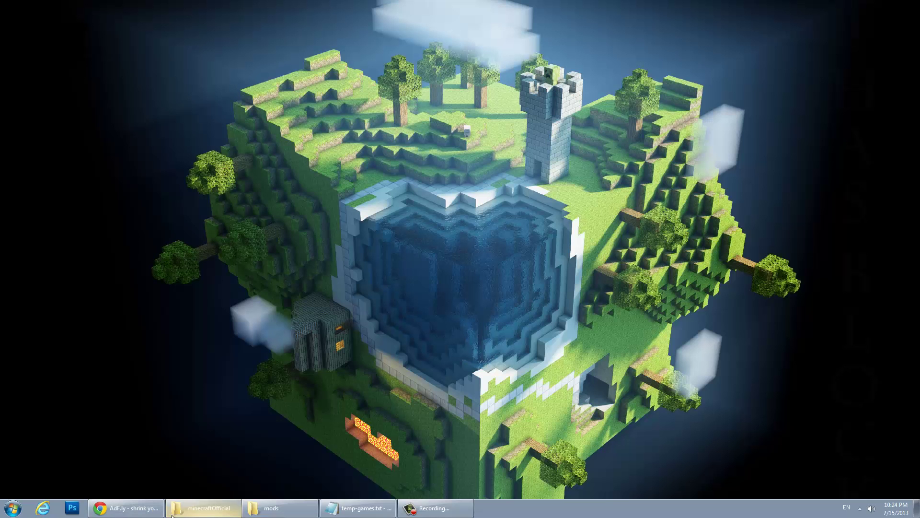
{"action": "left_click", "coordinate": [230, 509]}
{"action": "left_click", "coordinate": [253, 509]}
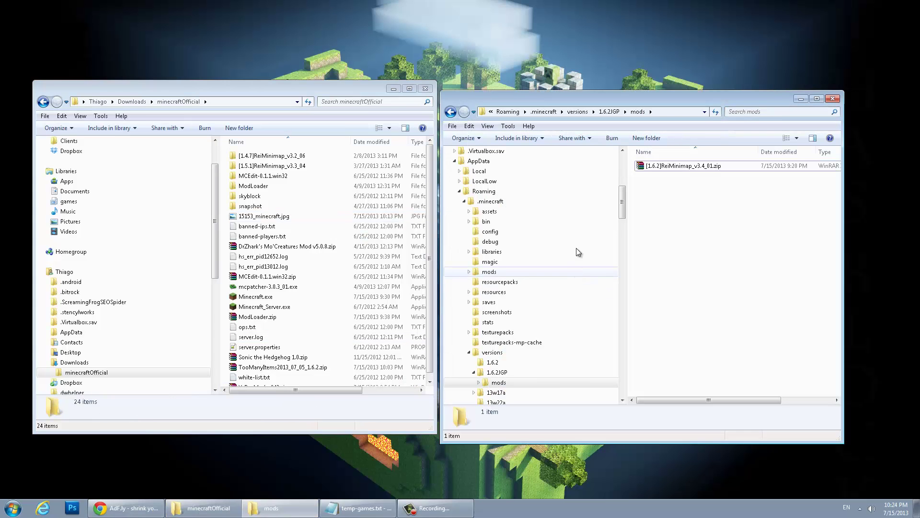
{"action": "left_click", "coordinate": [612, 112]}
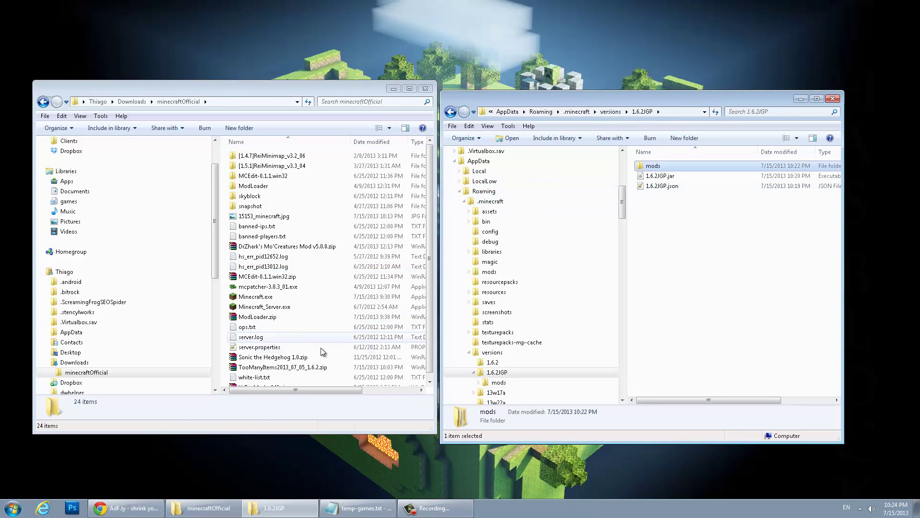
{"action": "left_click", "coordinate": [283, 367]}
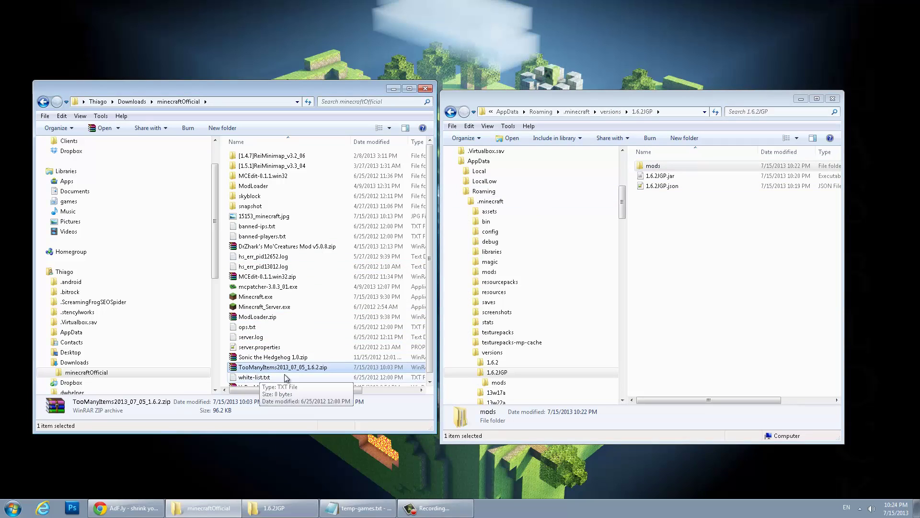
{"action": "left_click_drag", "start_coordinate": [284, 372], "coordinate": [656, 173]}
{"action": "double_click", "coordinate": [654, 168]}
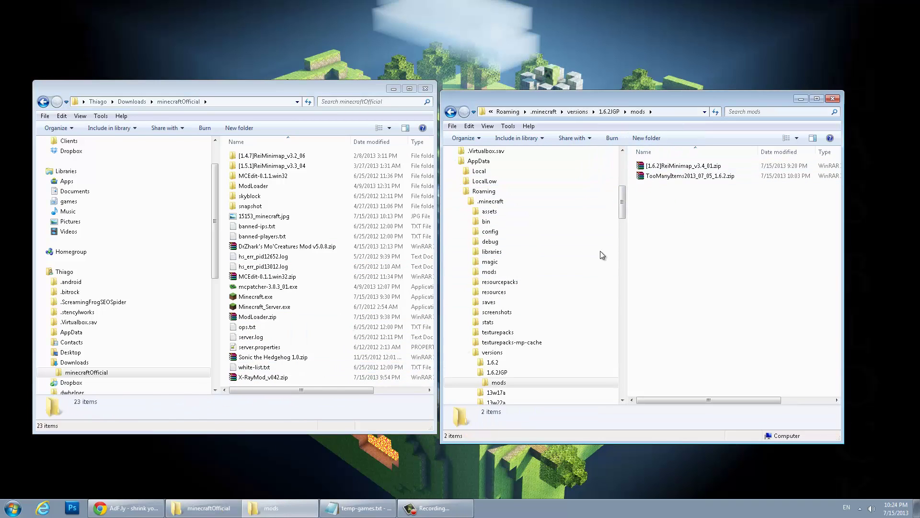
Run Minecraft.exe again, start the game from the launcher and load the singleplayer world
{"action": "key", "text": "super"}
{"action": "key", "text": "Up"}
{"action": "key", "text": "Up"}
{"action": "key", "text": "Up"}
{"action": "key", "text": "Up"}
{"action": "key", "text": "Up"}
{"action": "key", "text": "Up"}
{"action": "key", "text": "Return"}
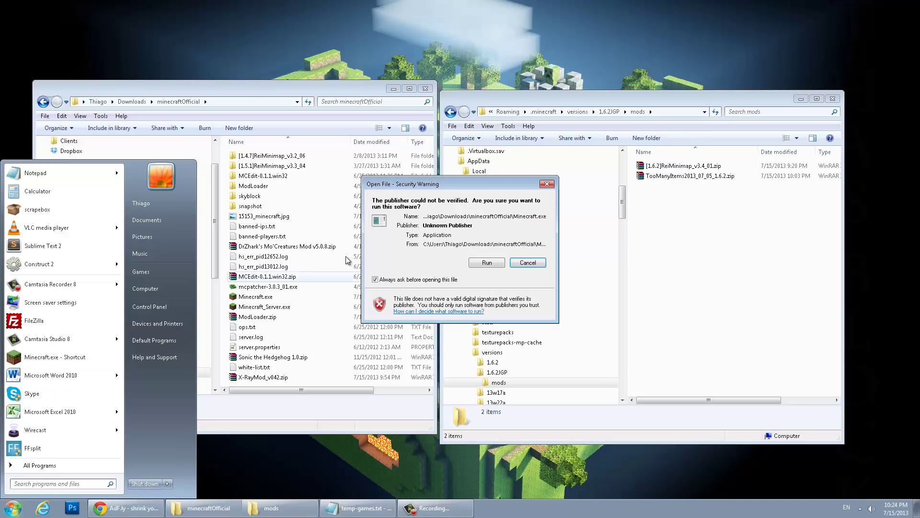
{"action": "left_click", "coordinate": [487, 263]}
{"action": "left_click", "coordinate": [498, 509]}
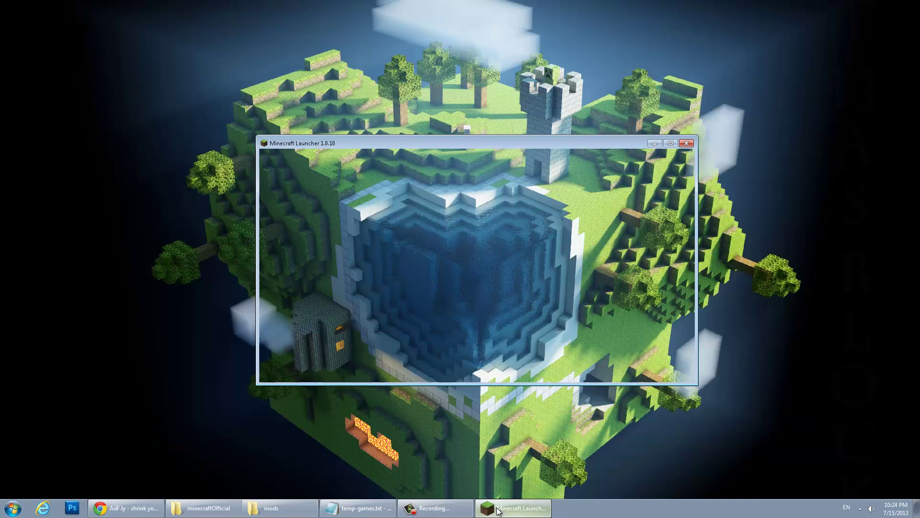
{"action": "left_click", "coordinate": [653, 363]}
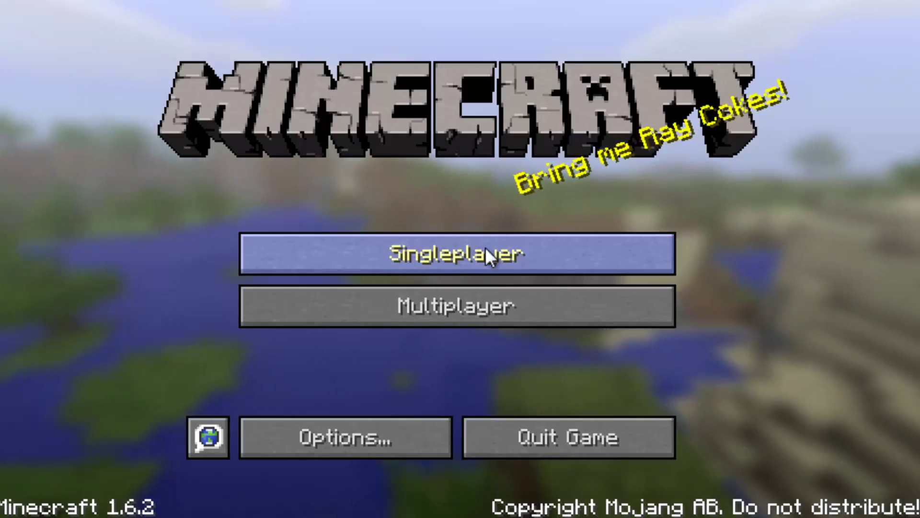
{"action": "left_click", "coordinate": [485, 249]}
{"action": "double_click", "coordinate": [347, 229]}
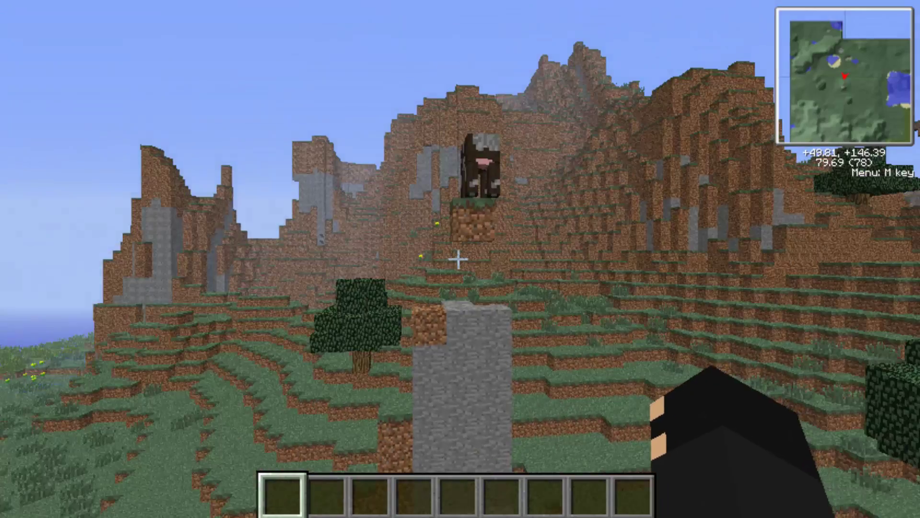
Open the creative inventory to check whether TooManyItems is loaded, and close it
{"action": "key", "text": "w"}
{"action": "key", "text": "e"}
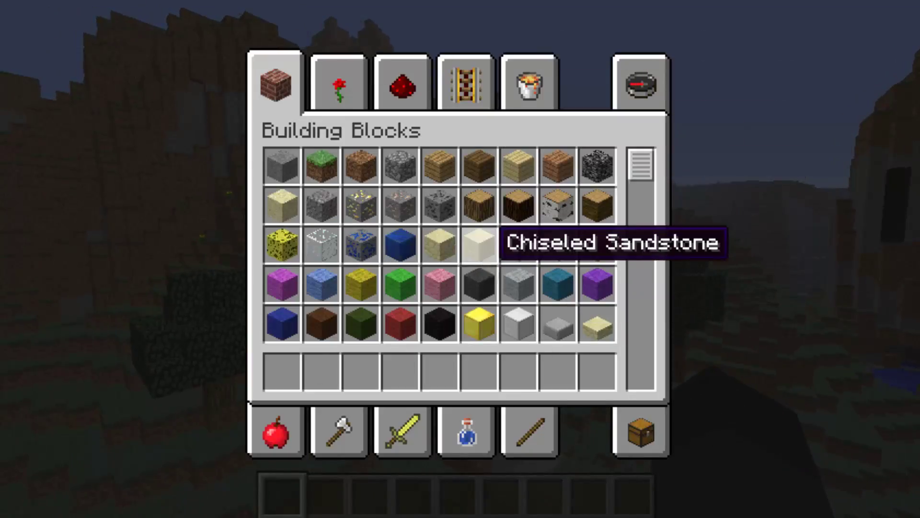
{"action": "key", "text": "e"}
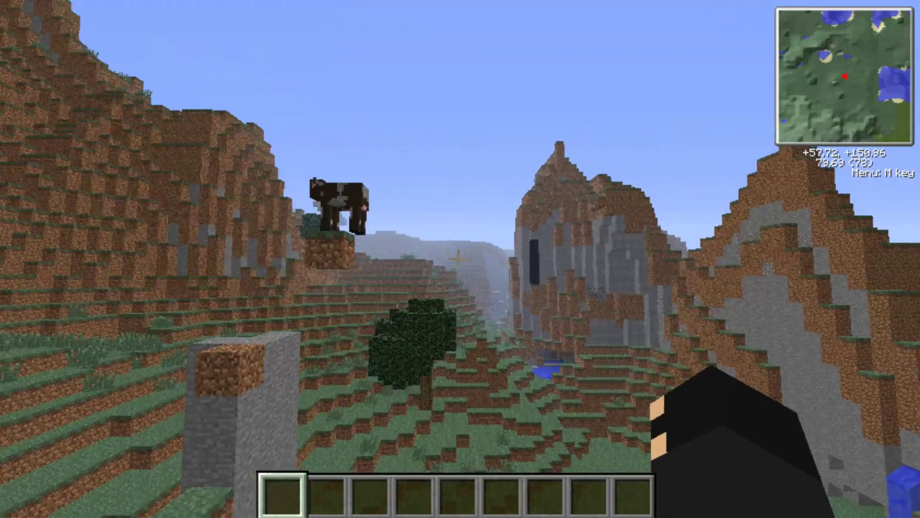
Leave the world with Save and Quit to Title, exit Minecraft and close its launcher
{"action": "key", "text": "Escape"}
{"action": "left_click", "coordinate": [497, 379]}
{"action": "left_click", "coordinate": [565, 421]}
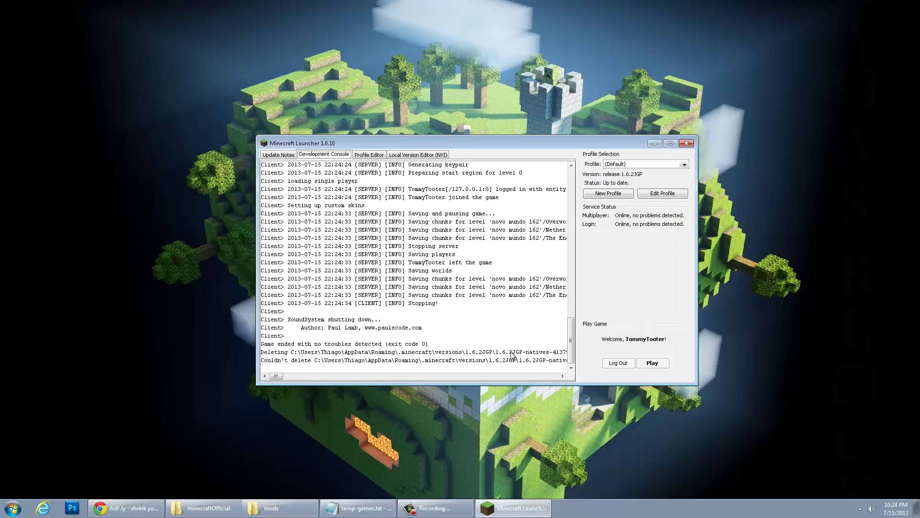
{"action": "left_click", "coordinate": [687, 144]}
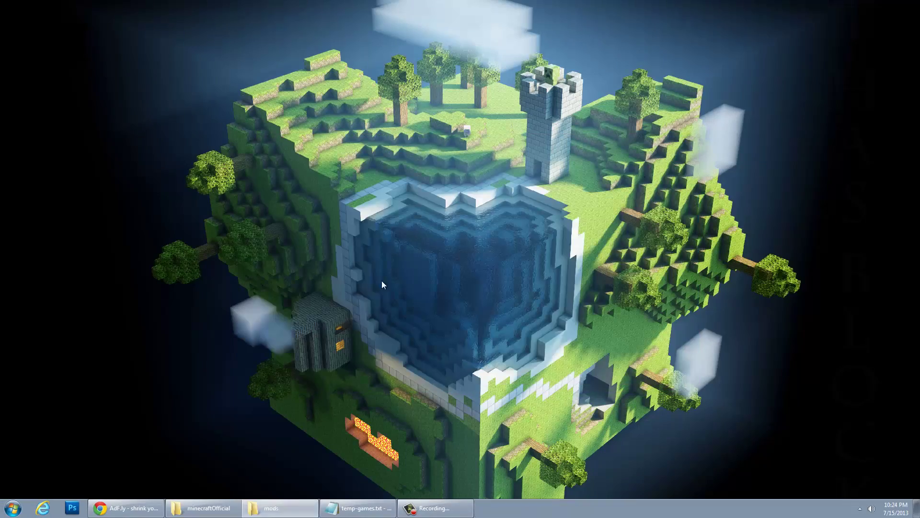
Open 1.6.2JGP.jar from the 1.6.2JGP version folder with WinRAR, and place the archive window beside the minecraftOfficial folder
{"action": "left_click", "coordinate": [233, 510]}
{"action": "left_click", "coordinate": [278, 508]}
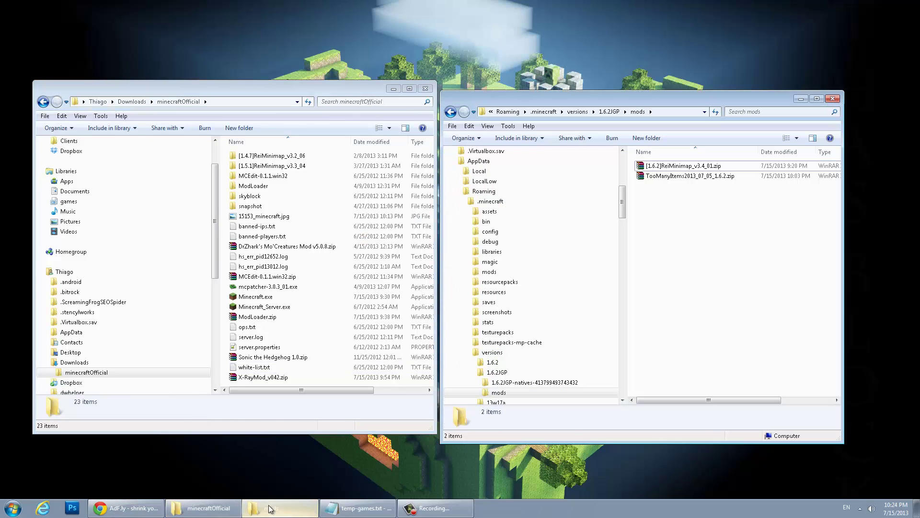
{"action": "left_click", "coordinate": [609, 111]}
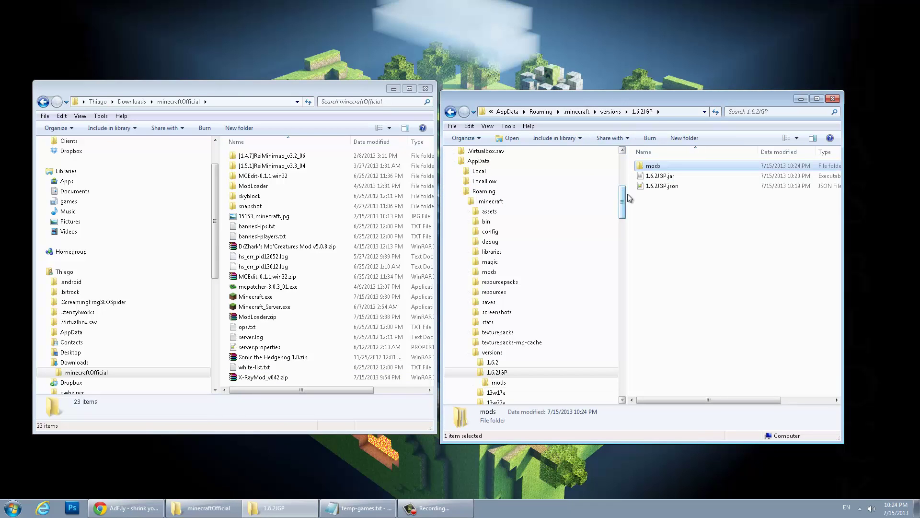
{"action": "right_click", "coordinate": [666, 176]}
{"action": "mouse_move", "coordinate": [691, 197]}
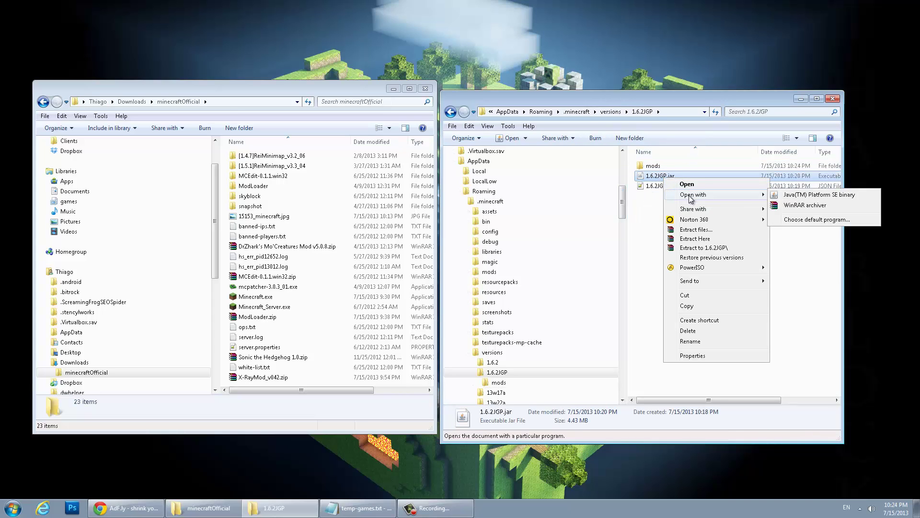
{"action": "left_click", "coordinate": [805, 204]}
{"action": "left_click_drag", "start_coordinate": [346, 32], "coordinate": [797, 14]}
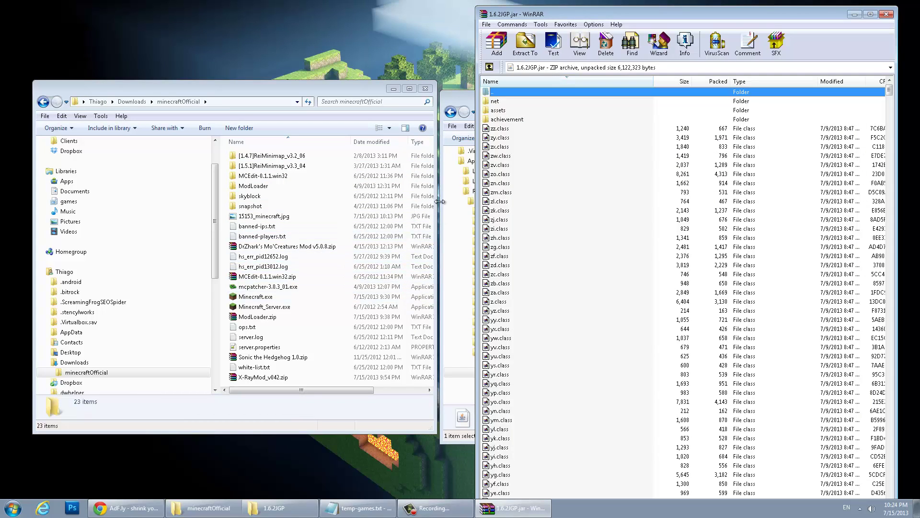
Move TooManyItems2013_07_05_1.6.2.zip from the 1.6.2JGP version's mods folder back to the minecraftOfficial folder, and close the mods folder window
{"action": "left_click", "coordinate": [300, 265]}
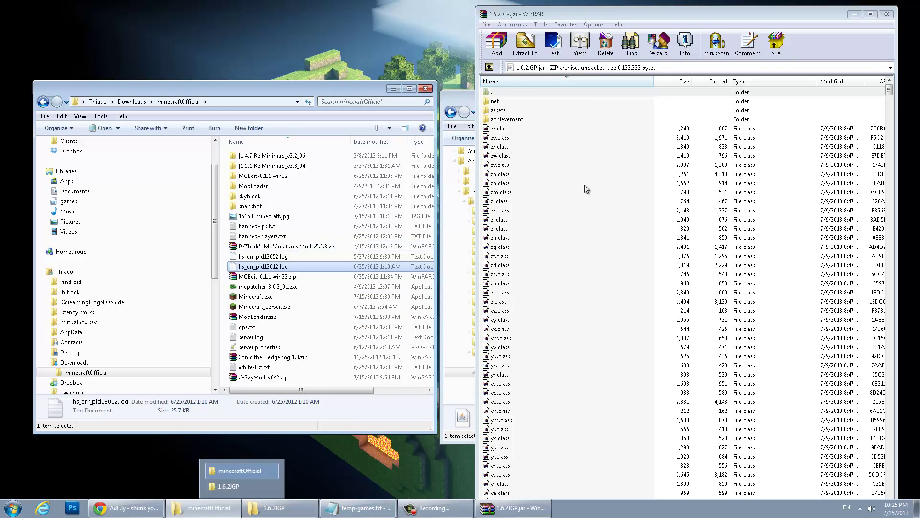
{"action": "left_click", "coordinate": [463, 242]}
{"action": "double_click", "coordinate": [649, 168]}
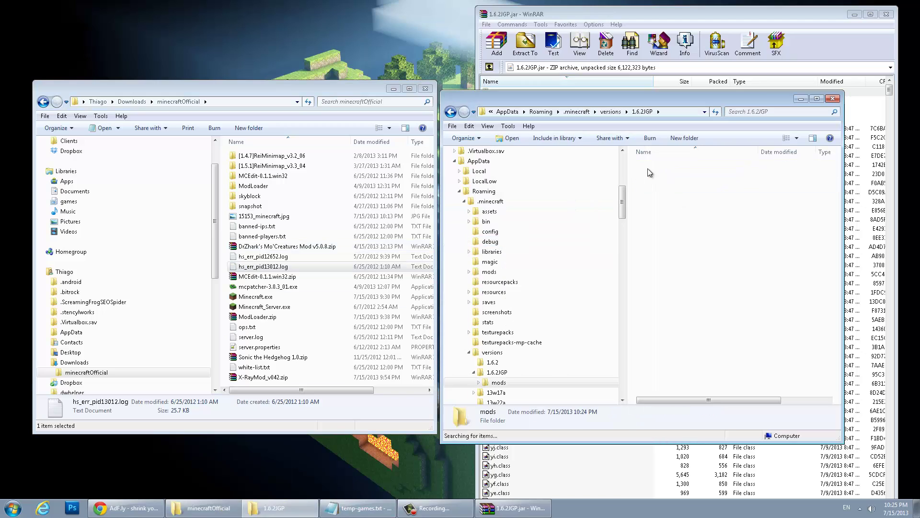
{"action": "left_click_drag", "start_coordinate": [691, 176], "coordinate": [221, 299]}
{"action": "left_click", "coordinate": [833, 99]}
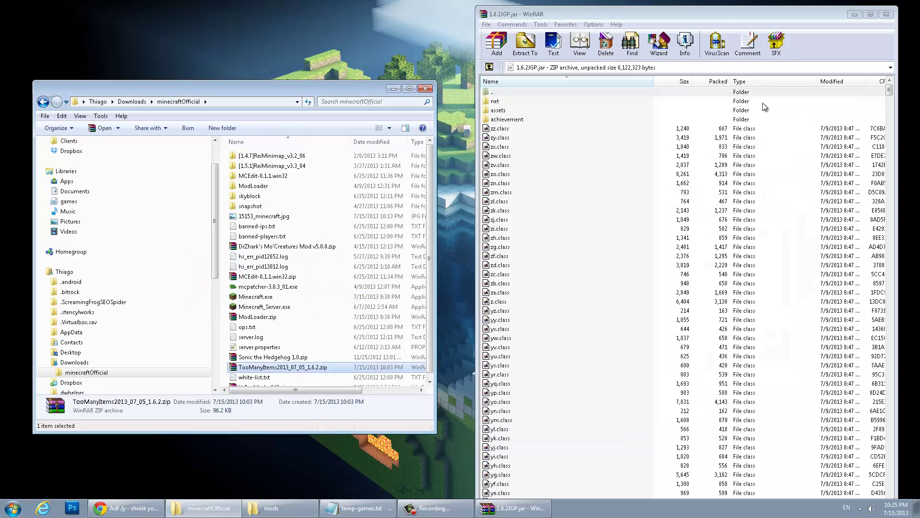
Open TooManyItems2013_07_05_1.6.2.zip in WinRAR and place its window beside the 1.6.2JGP.jar archive
{"action": "double_click", "coordinate": [278, 367]}
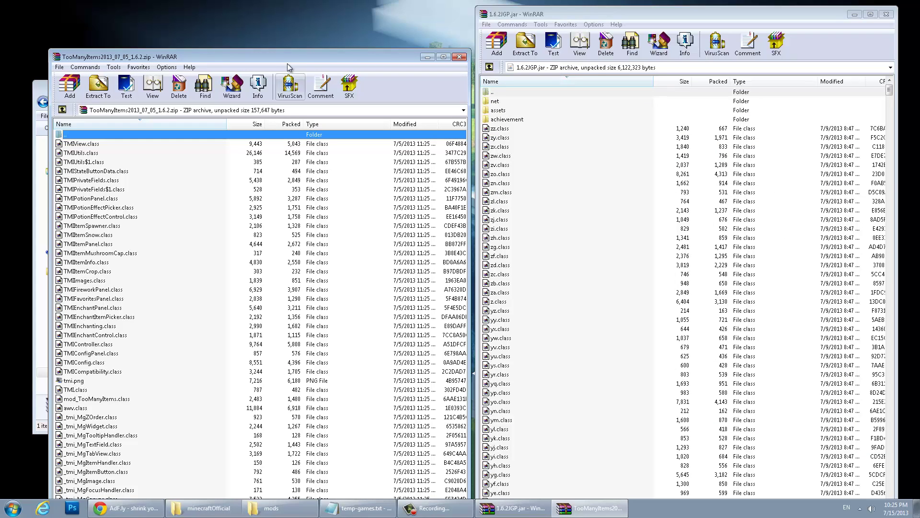
{"action": "left_click_drag", "start_coordinate": [311, 59], "coordinate": [310, 15]}
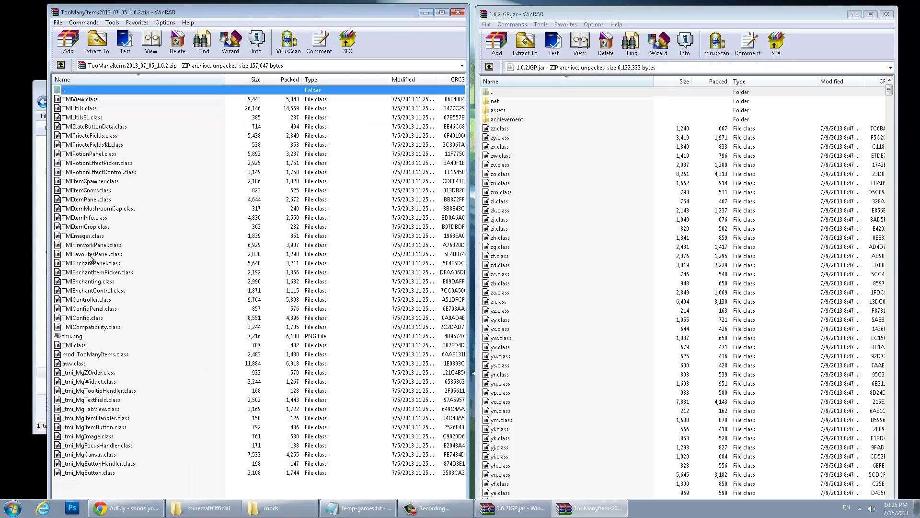
{"action": "left_click", "coordinate": [191, 372]}
Add all TooManyItems files to 1.6.2JGP.jar using Add and replace files, and close both archives
{"action": "left_click", "coordinate": [87, 99]}
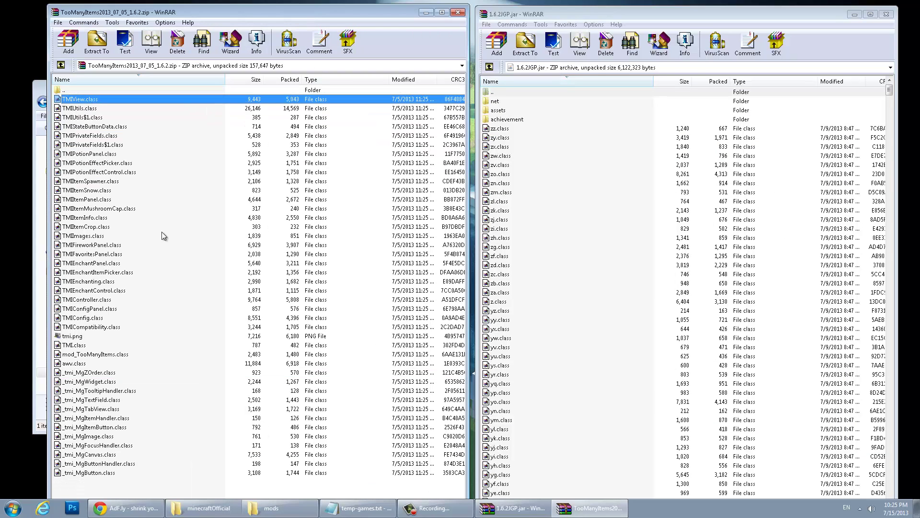
{"action": "left_click", "coordinate": [93, 473], "text": "shift"}
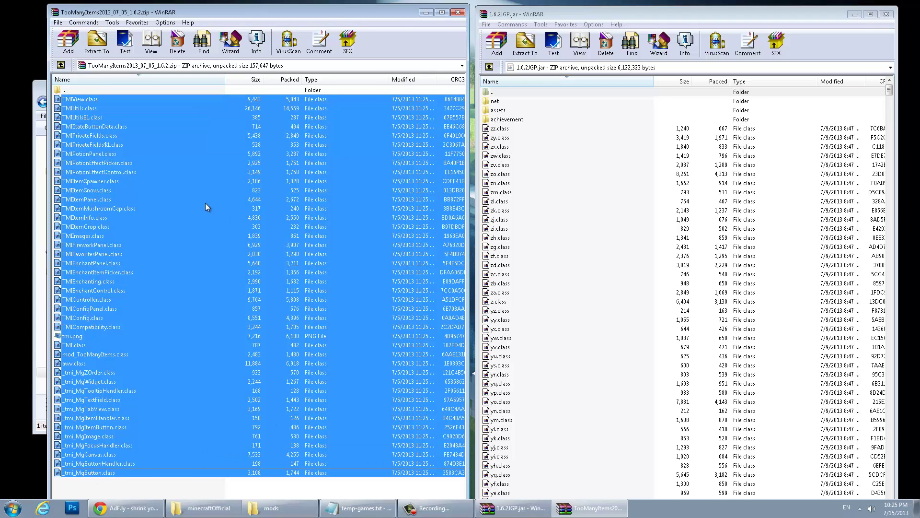
{"action": "left_click_drag", "start_coordinate": [397, 288], "coordinate": [607, 336]}
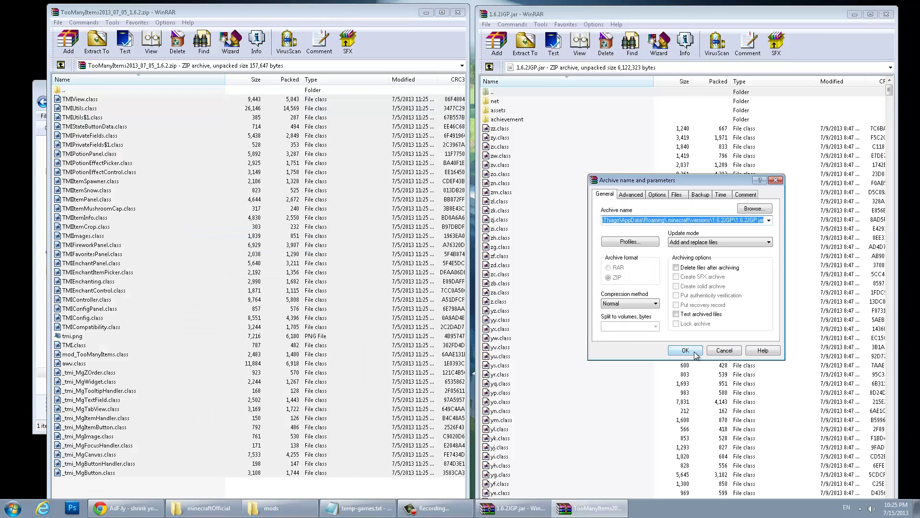
{"action": "left_click", "coordinate": [687, 353]}
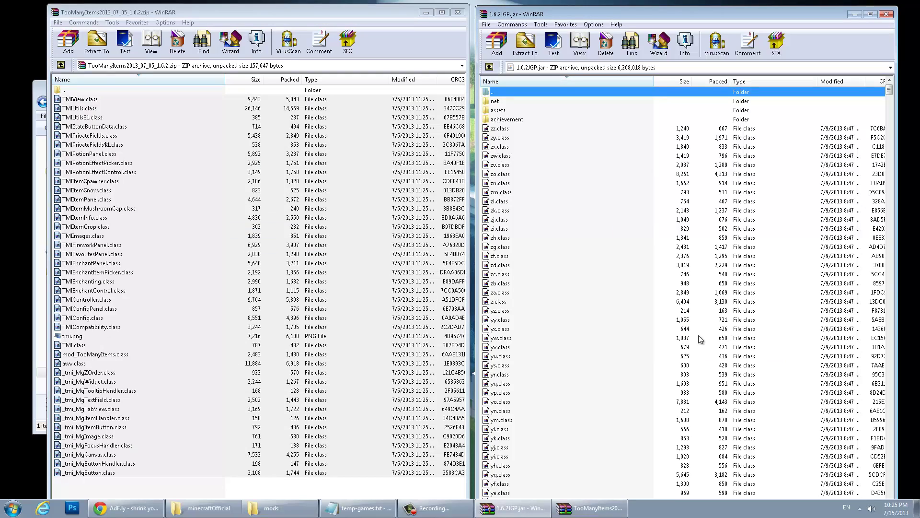
{"action": "left_click", "coordinate": [887, 15]}
{"action": "left_click", "coordinate": [459, 12]}
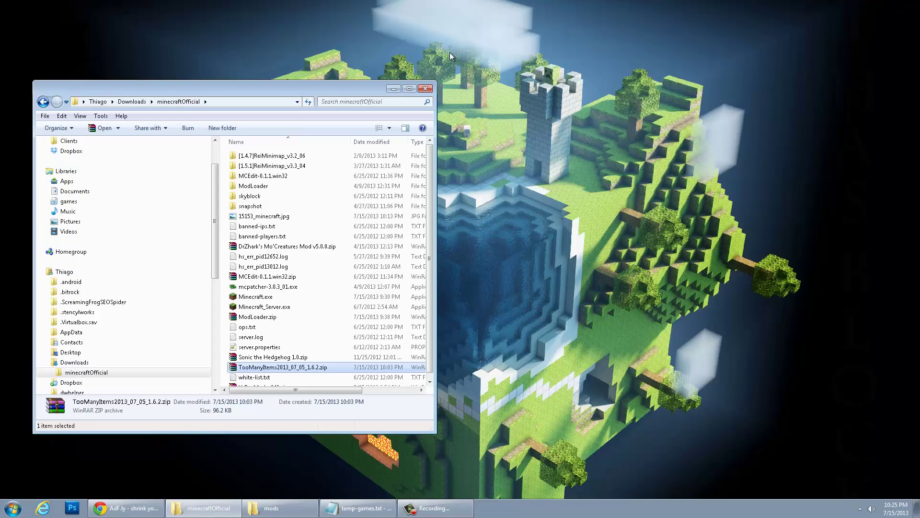
Run the Minecraft.exe shortcut to open the launcher, and minimize the minecraftOfficial folder window
{"action": "left_click", "coordinate": [13, 508]}
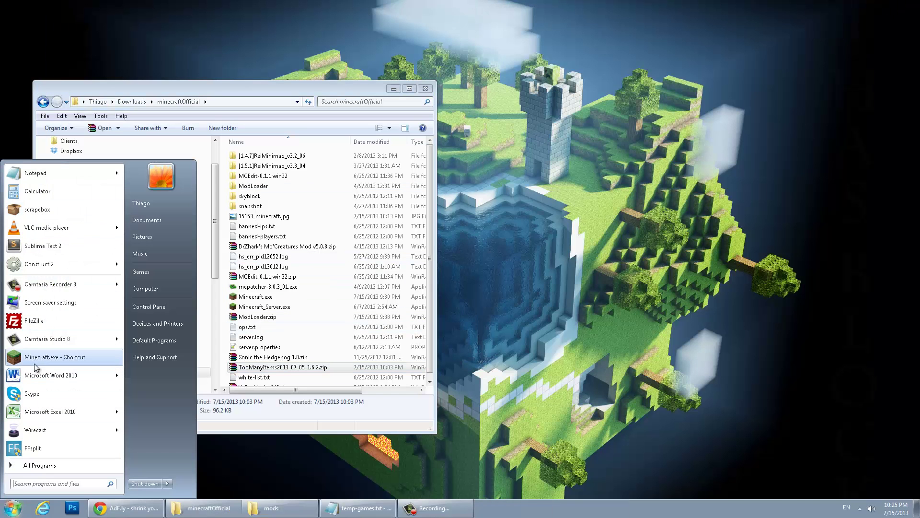
{"action": "left_click", "coordinate": [55, 357]}
{"action": "left_click", "coordinate": [477, 263]}
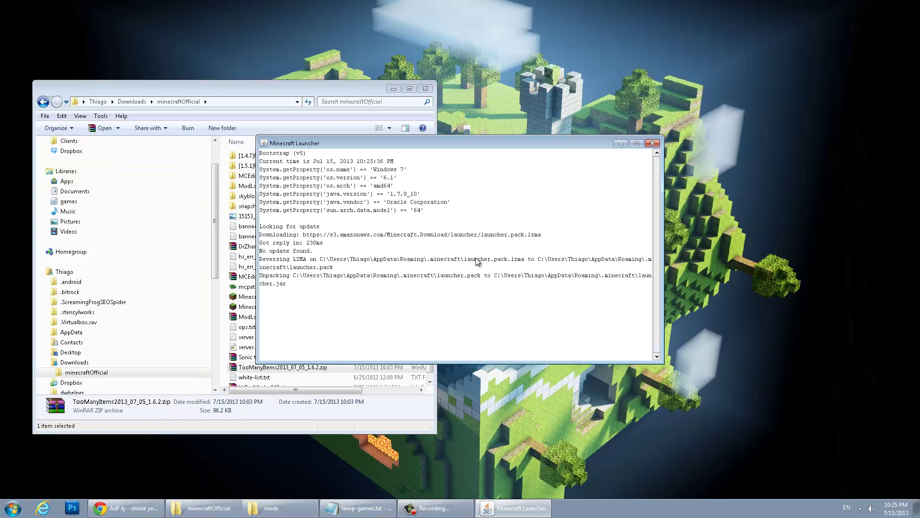
{"action": "left_click", "coordinate": [393, 88]}
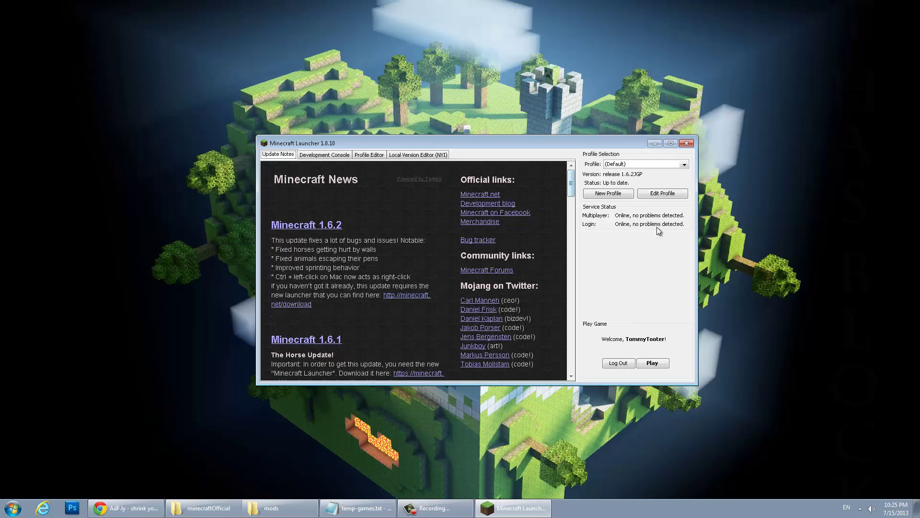
Start the game from the launcher, switch it to full screen and load the world "novo mundo 162"
{"action": "left_click", "coordinate": [655, 363]}
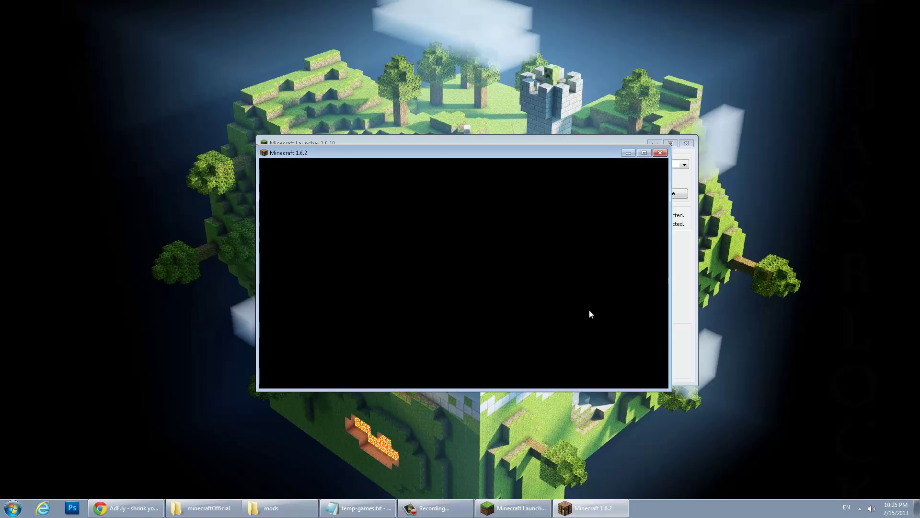
{"action": "key", "text": "F11"}
{"action": "left_click", "coordinate": [503, 255]}
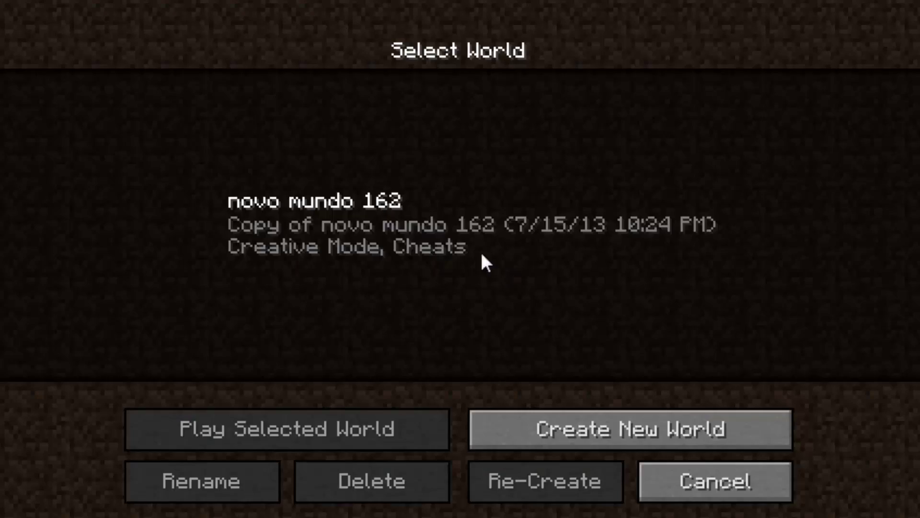
{"action": "double_click", "coordinate": [411, 226]}
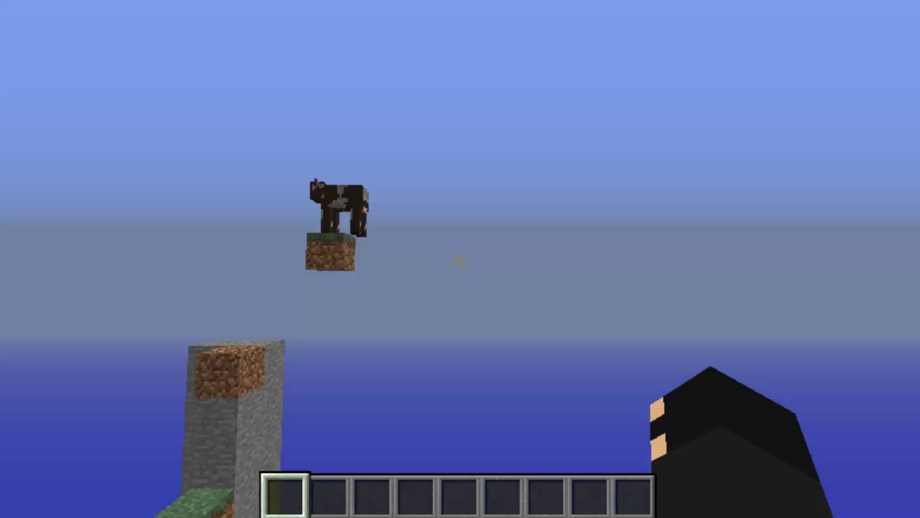
Turn on rain from the TooManyItems controls in the inventory, and return to the world to view it
{"action": "key", "text": "e"}
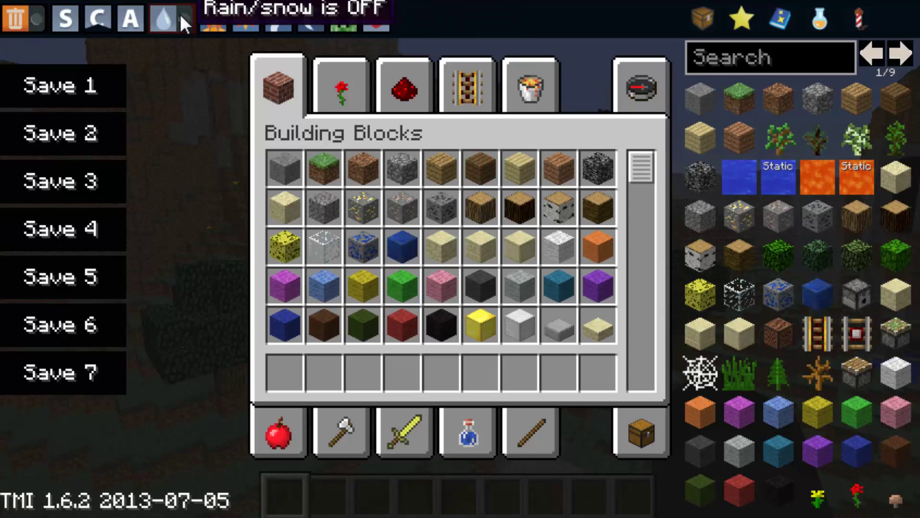
{"action": "left_click", "coordinate": [178, 15]}
{"action": "key", "text": "Escape"}
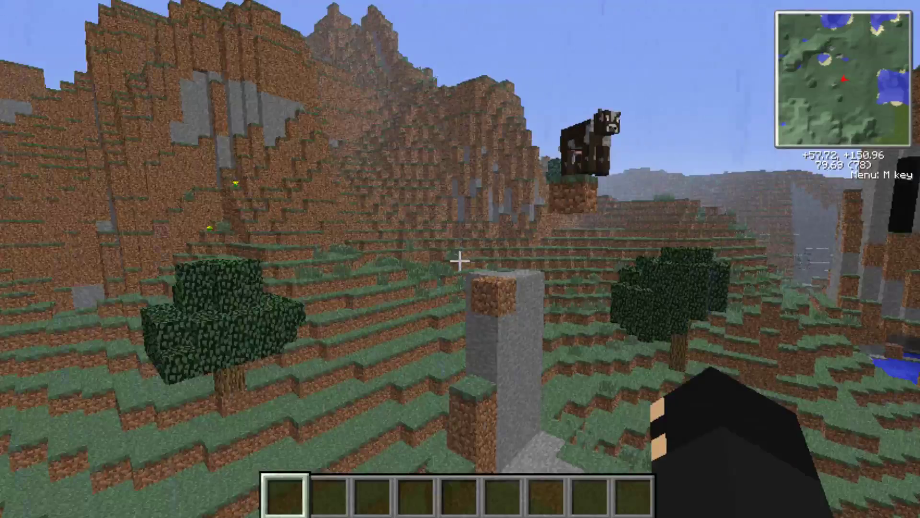
{"action": "key", "text": "w"}
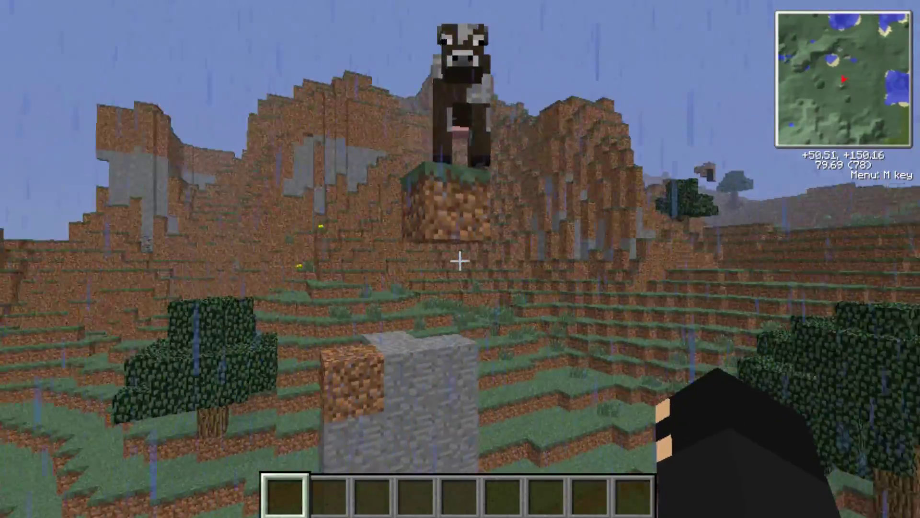
Turn the rain off again with the TooManyItems weather control and return to the world
{"action": "key", "text": "e"}
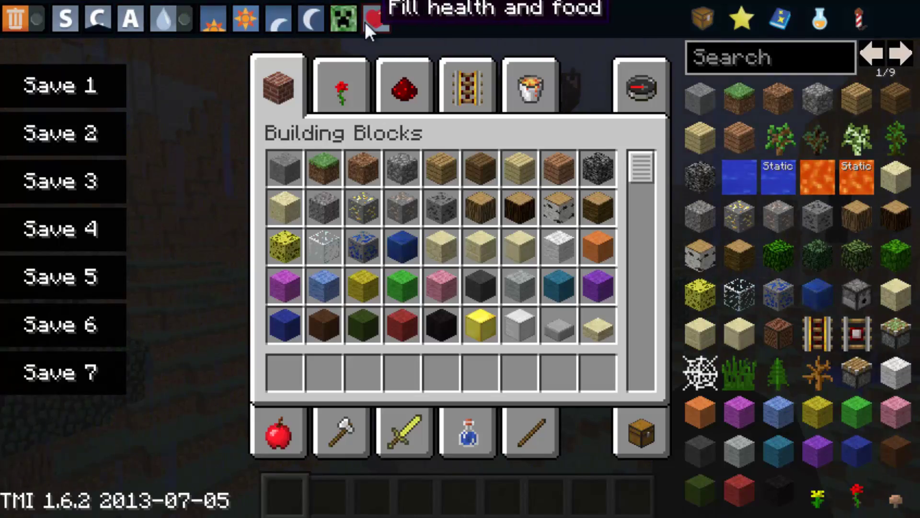
{"action": "key", "text": "e"}
{"action": "key", "text": "e"}
{"action": "left_click", "coordinate": [168, 14]}
{"action": "key", "text": "e"}
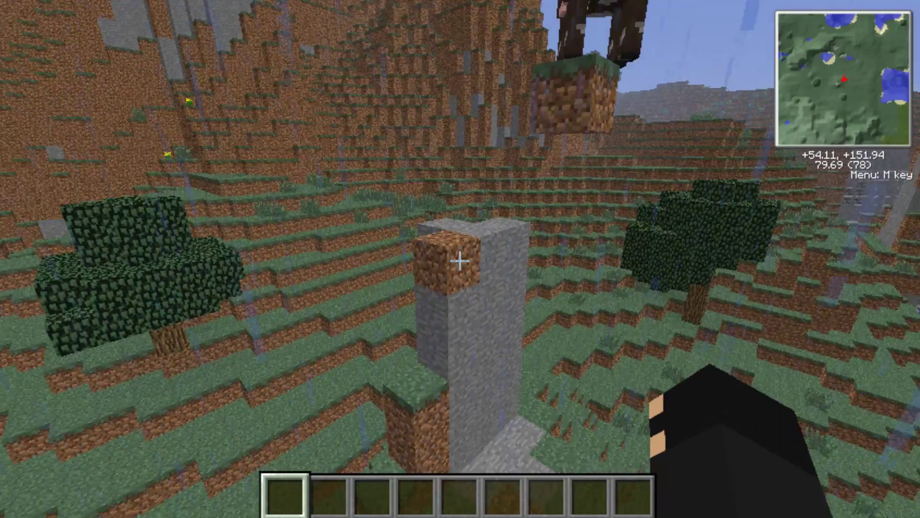
Browse the TooManyItems item list through to its last page and back to page 2, and view the favorites
{"action": "key", "text": "e"}
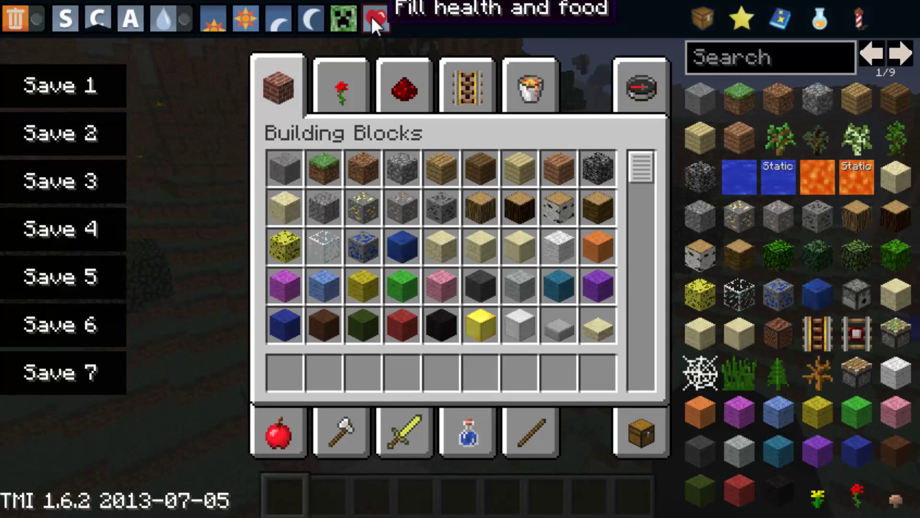
{"action": "key", "text": "e"}
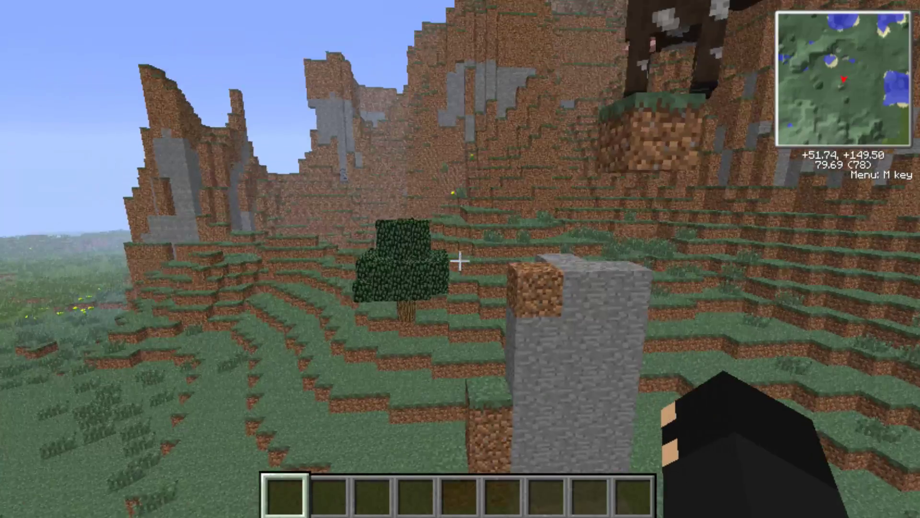
{"action": "key", "text": "e"}
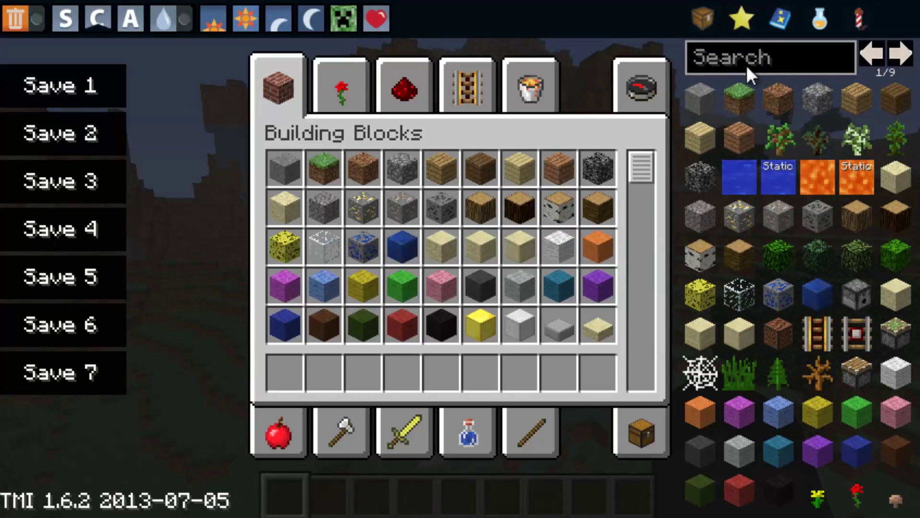
{"action": "left_click", "coordinate": [894, 60]}
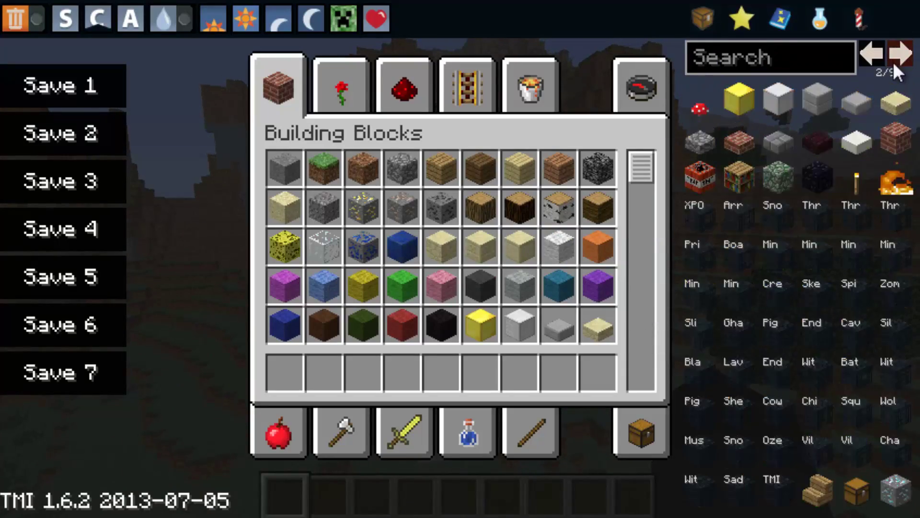
{"action": "left_click", "coordinate": [896, 56]}
{"action": "left_click", "coordinate": [897, 57]}
{"action": "left_click", "coordinate": [896, 56]}
{"action": "left_click", "coordinate": [896, 58]}
{"action": "left_click", "coordinate": [896, 58]}
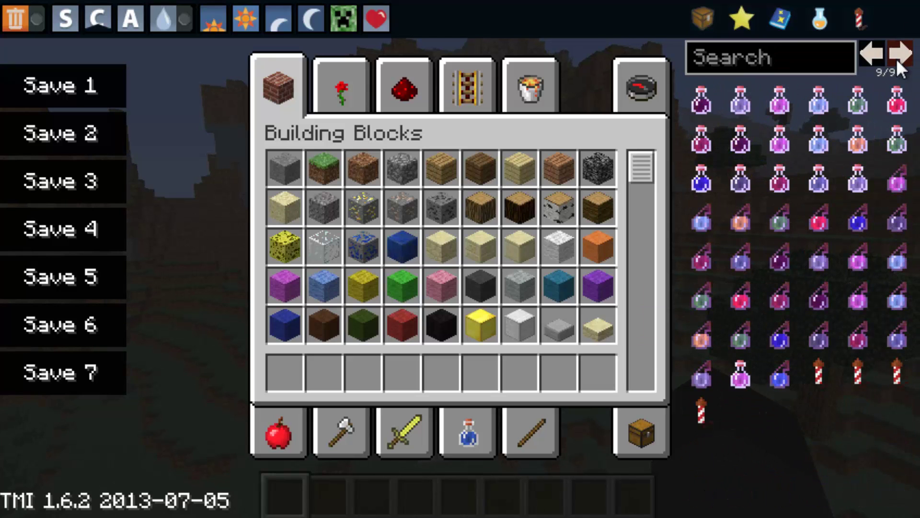
{"action": "left_click", "coordinate": [873, 52]}
{"action": "left_click", "coordinate": [873, 53]}
{"action": "left_click", "coordinate": [873, 53]}
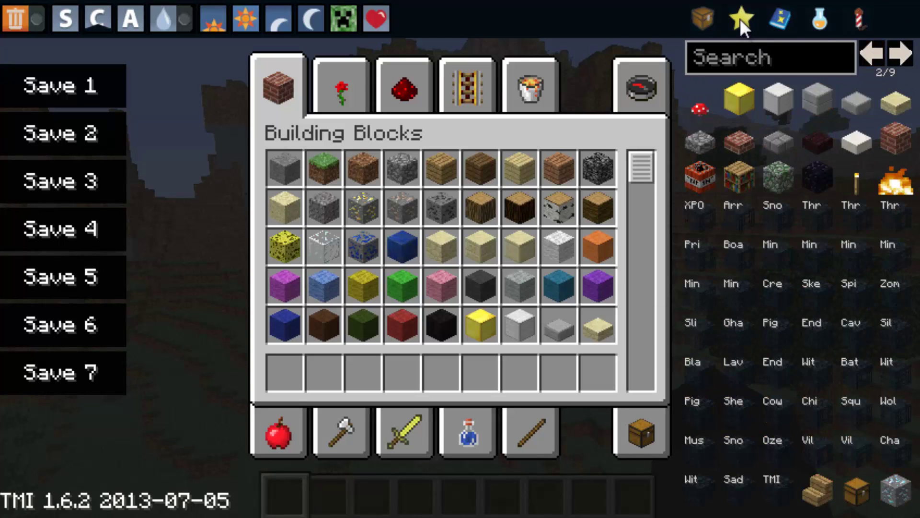
{"action": "left_click", "coordinate": [741, 19]}
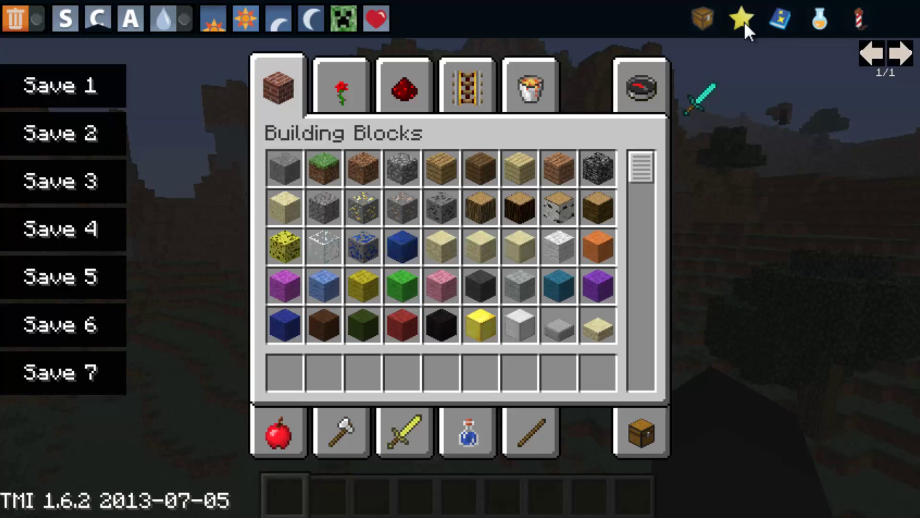
Choose the diamond sword in the TooManyItems enchanting panel and set Sharpness to 4 and Smite to 4
{"action": "left_click", "coordinate": [781, 21]}
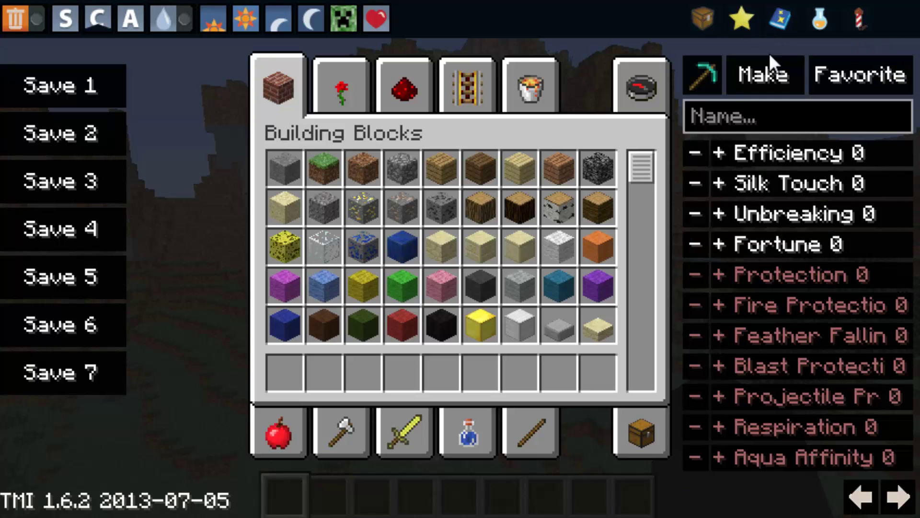
{"action": "left_click", "coordinate": [695, 82]}
{"action": "left_click", "coordinate": [703, 119]}
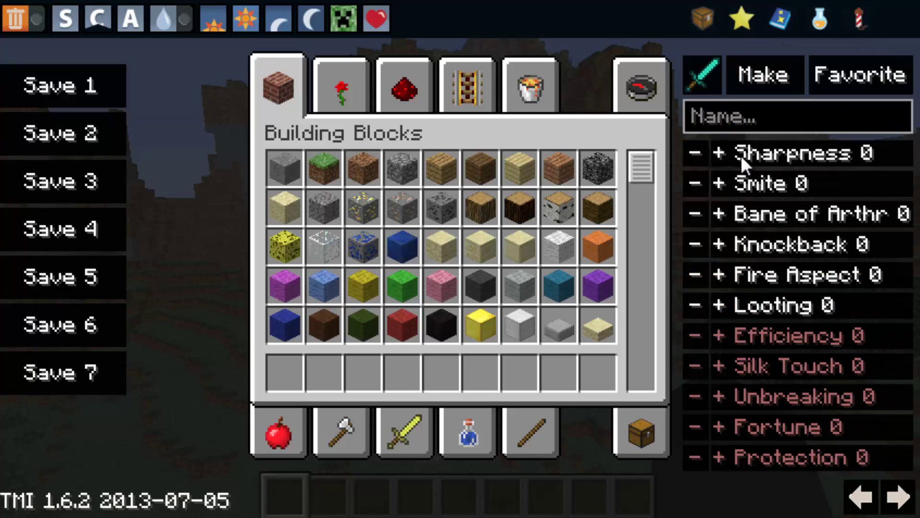
{"action": "double_click", "coordinate": [719, 154]}
{"action": "double_click", "coordinate": [718, 153]}
{"action": "triple_click", "coordinate": [720, 182]}
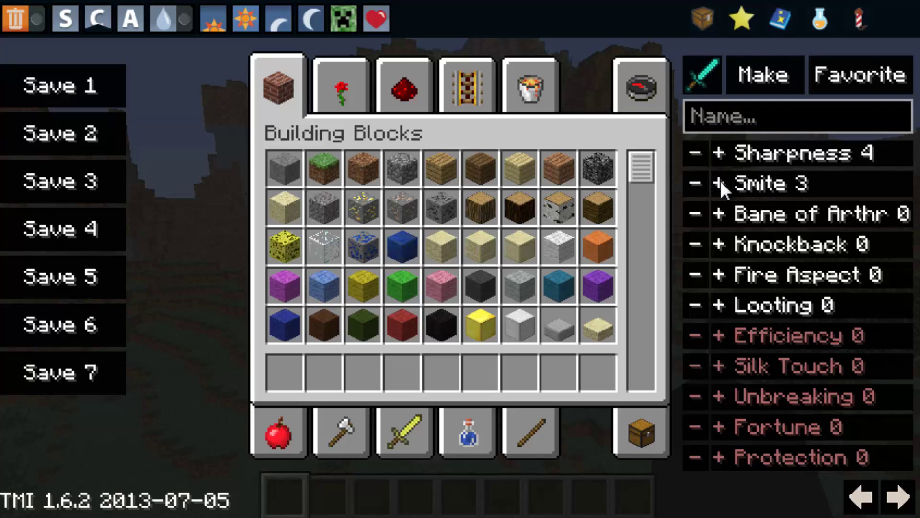
{"action": "left_click", "coordinate": [719, 183]}
Set Bane of Arthropods to 4, Knockback to 4, Fire Aspect to 3 and Looting to 6, and make the enchanted sword
{"action": "left_click", "coordinate": [720, 213]}
{"action": "double_click", "coordinate": [721, 243]}
{"action": "double_click", "coordinate": [721, 243]}
{"action": "triple_click", "coordinate": [718, 274]}
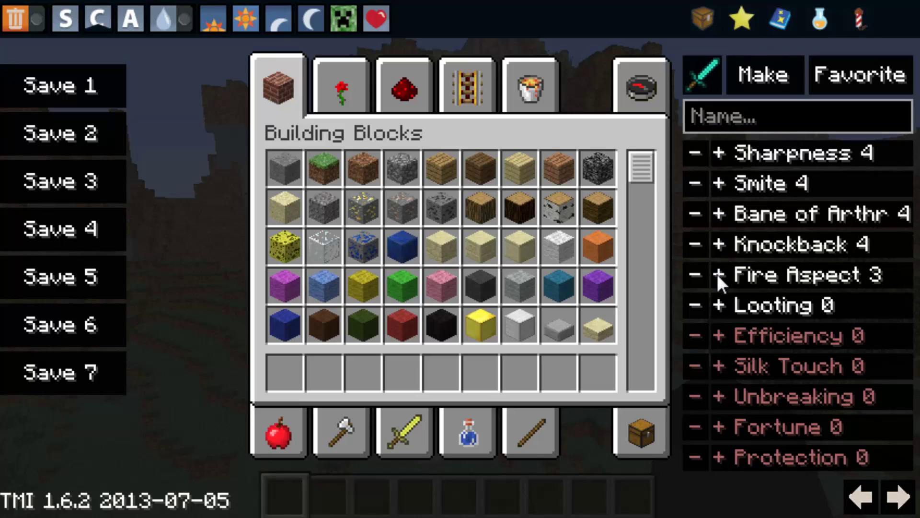
{"action": "double_click", "coordinate": [720, 305]}
{"action": "double_click", "coordinate": [720, 304]}
{"action": "double_click", "coordinate": [720, 304]}
{"action": "left_click", "coordinate": [746, 76]}
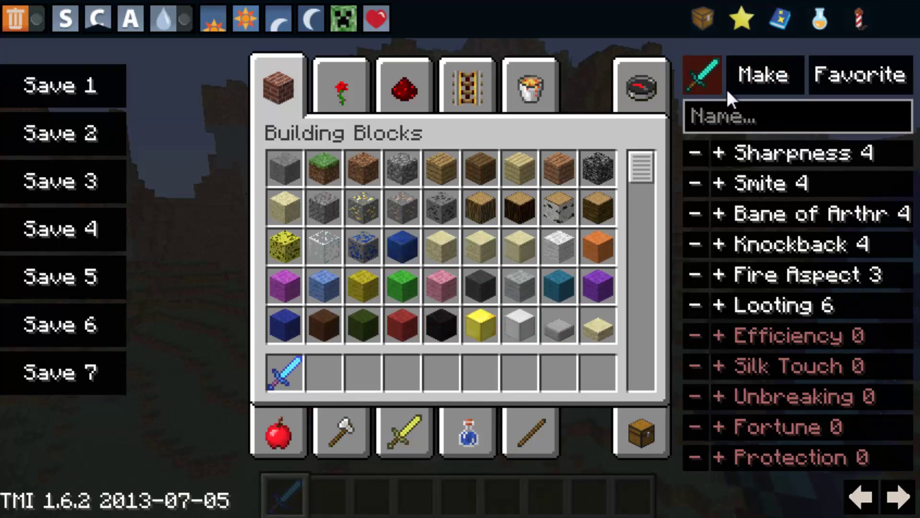
View the enchantable items in TooManyItems, open the potion panel, and page through its list of potion effects
{"action": "left_click", "coordinate": [702, 75]}
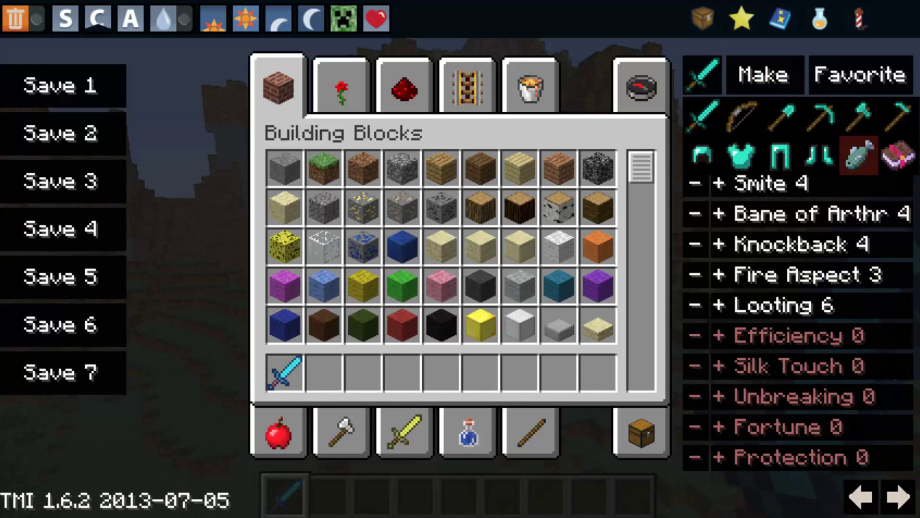
{"action": "left_click", "coordinate": [820, 20]}
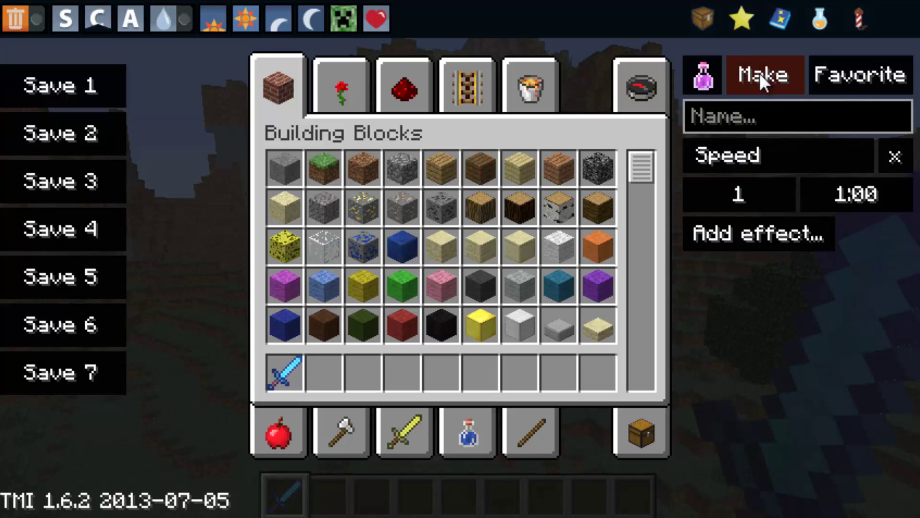
{"action": "left_click", "coordinate": [746, 160]}
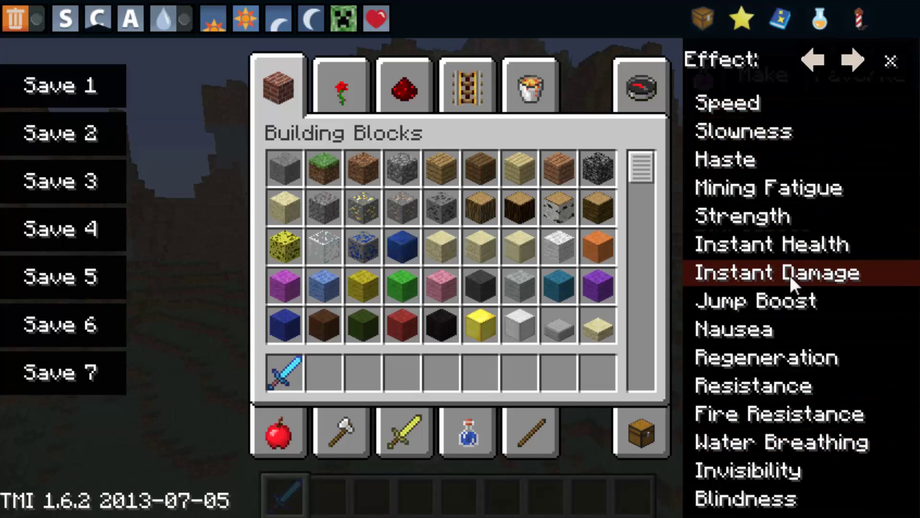
{"action": "left_click", "coordinate": [853, 59]}
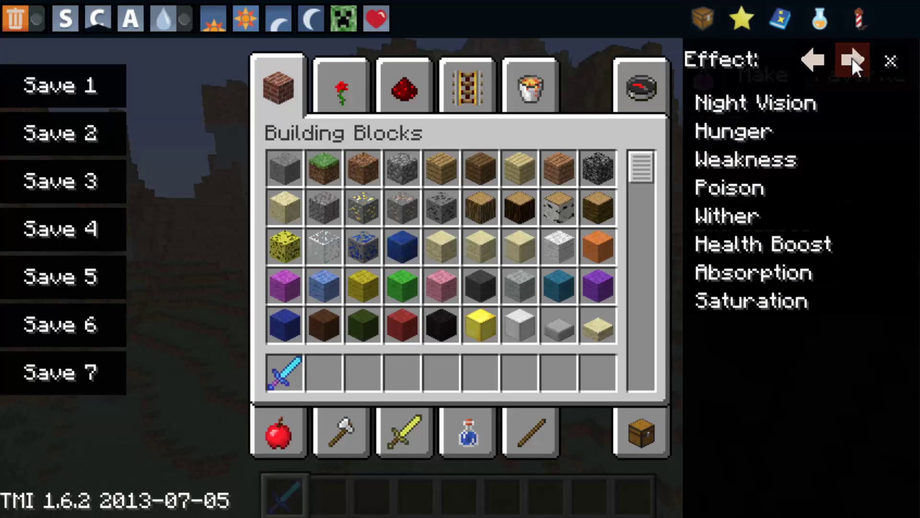
{"action": "left_click", "coordinate": [851, 59]}
{"action": "left_click", "coordinate": [847, 58]}
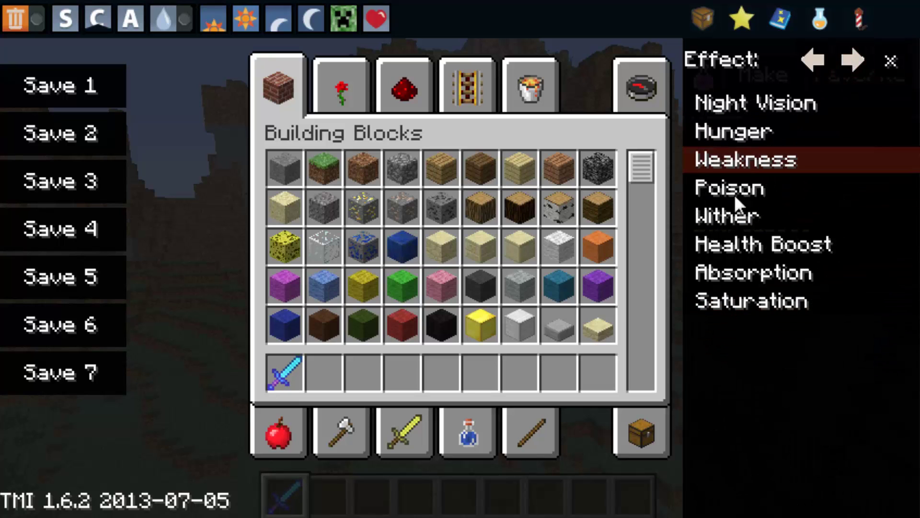
{"action": "left_click", "coordinate": [812, 58]}
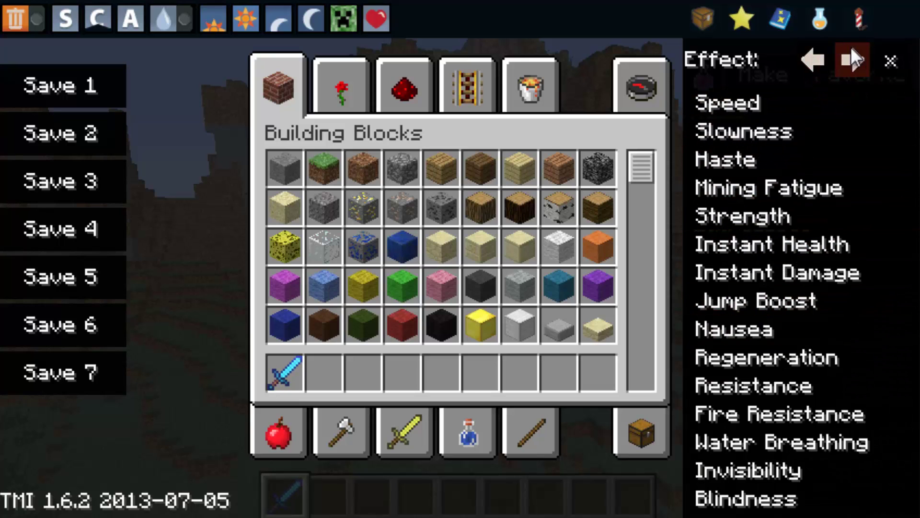
{"action": "left_click", "coordinate": [852, 58]}
{"action": "left_click", "coordinate": [890, 61]}
View the TooManyItems firework options, switch from the rocket to the firework star, and return to the item list
{"action": "left_click", "coordinate": [863, 19]}
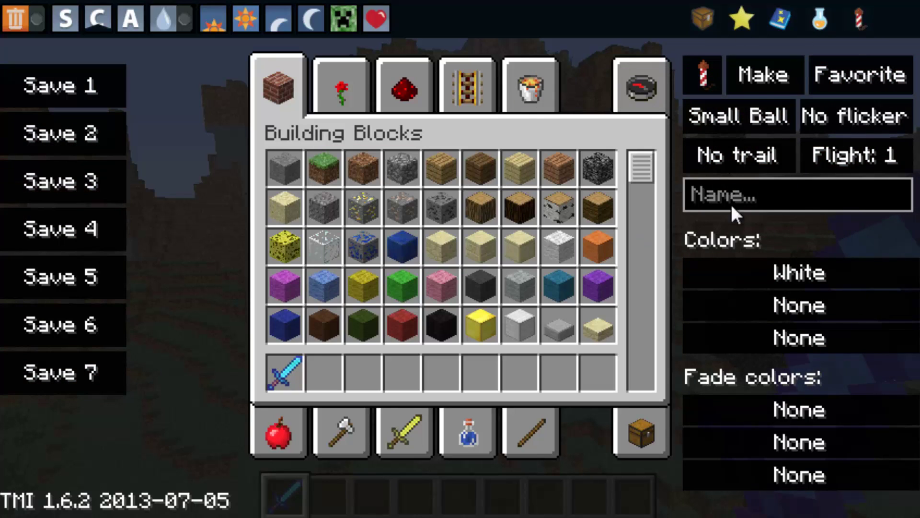
{"action": "left_click", "coordinate": [703, 73]}
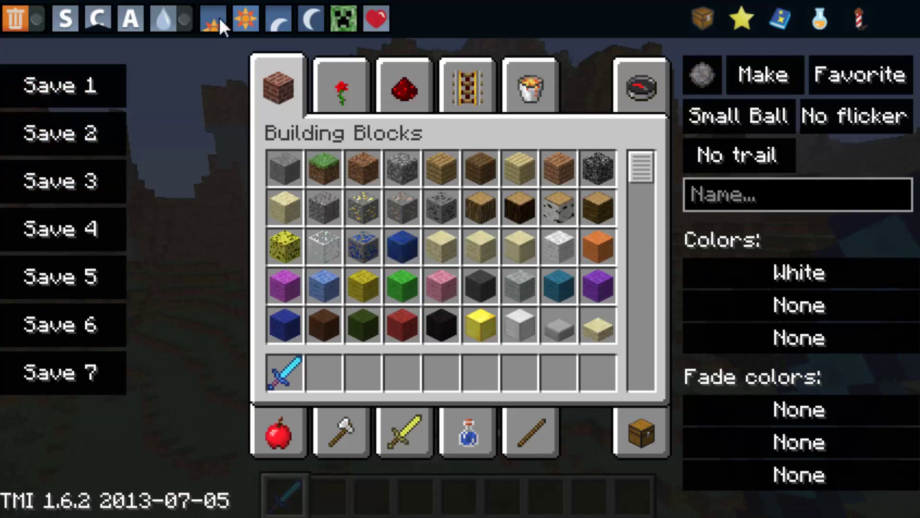
{"action": "left_click", "coordinate": [699, 20]}
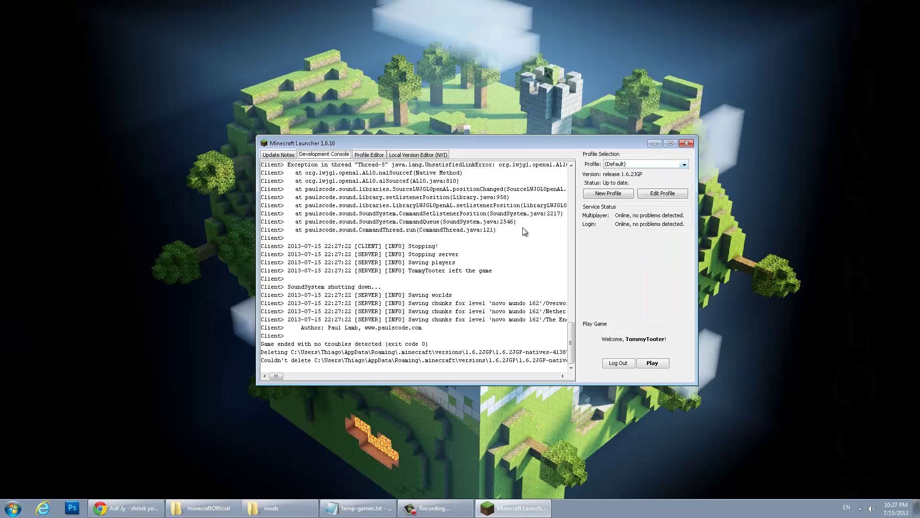
Close the Minecraft launcher and switch to Craftminer502's XRay Mod page in Chrome
{"action": "left_click", "coordinate": [686, 143]}
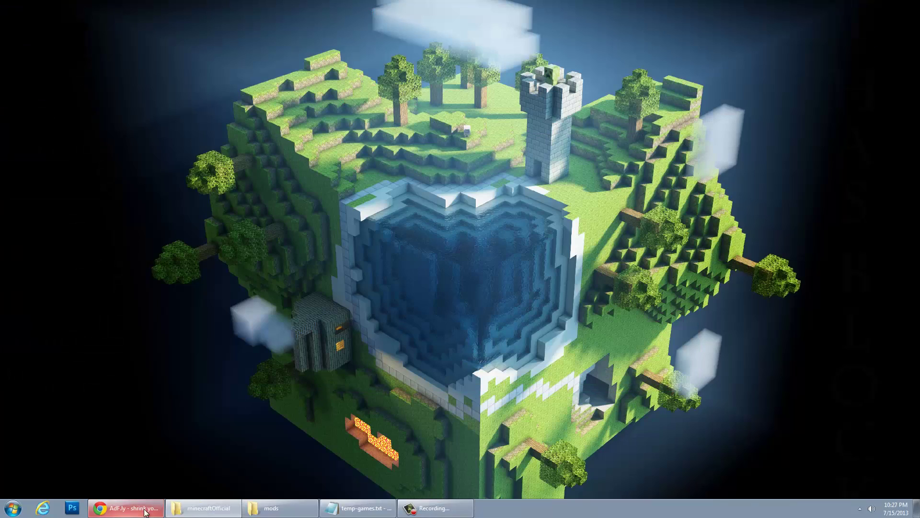
{"action": "key", "text": "alt+Tab"}
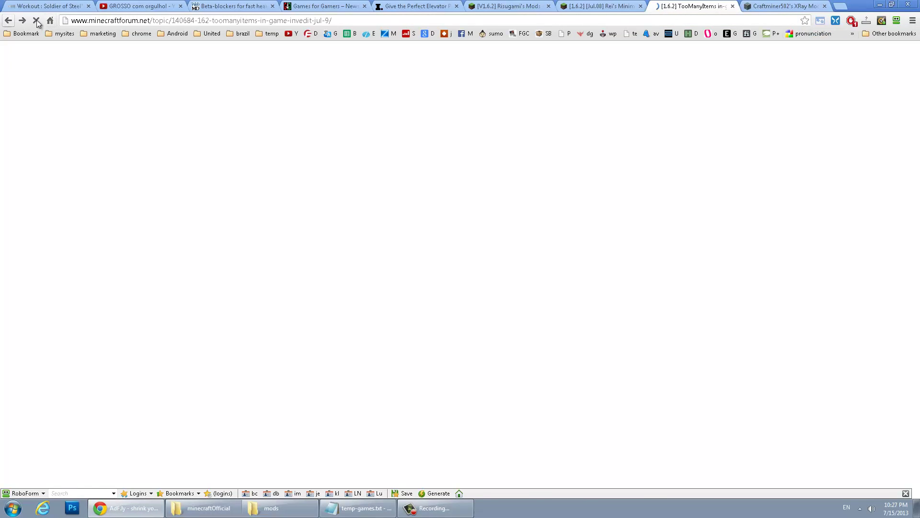
{"action": "key", "text": "ctrl+Tab"}
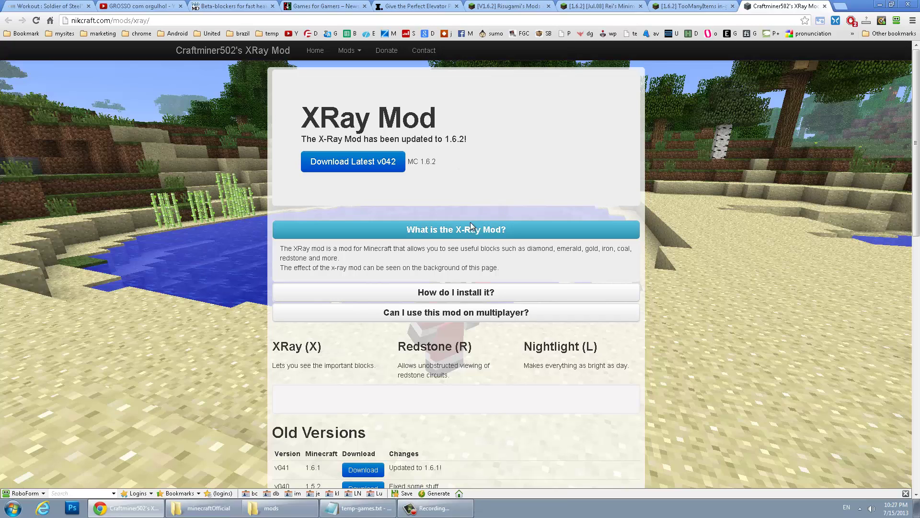
Start the download of XRay Mod v042 for Minecraft 1.6.2, cancel saving the file, and close the adf.ly page
{"action": "left_click", "coordinate": [347, 165]}
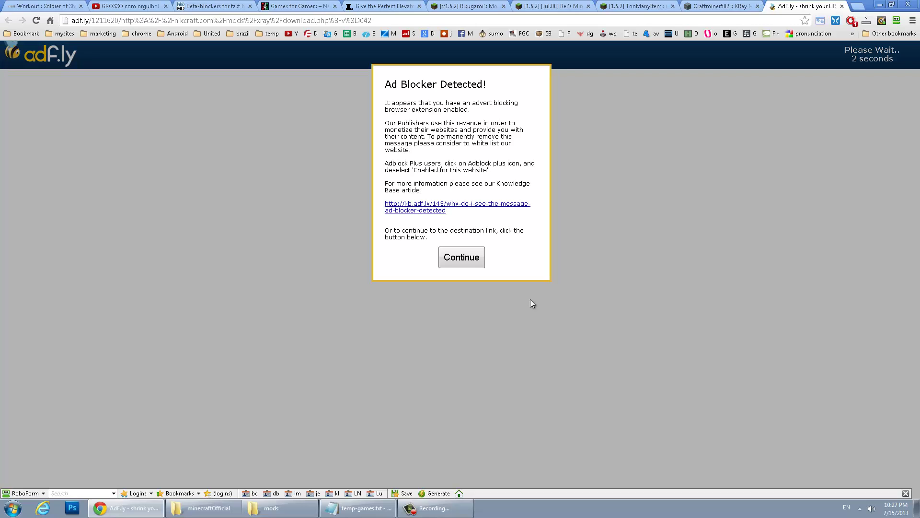
{"action": "left_click", "coordinate": [479, 256]}
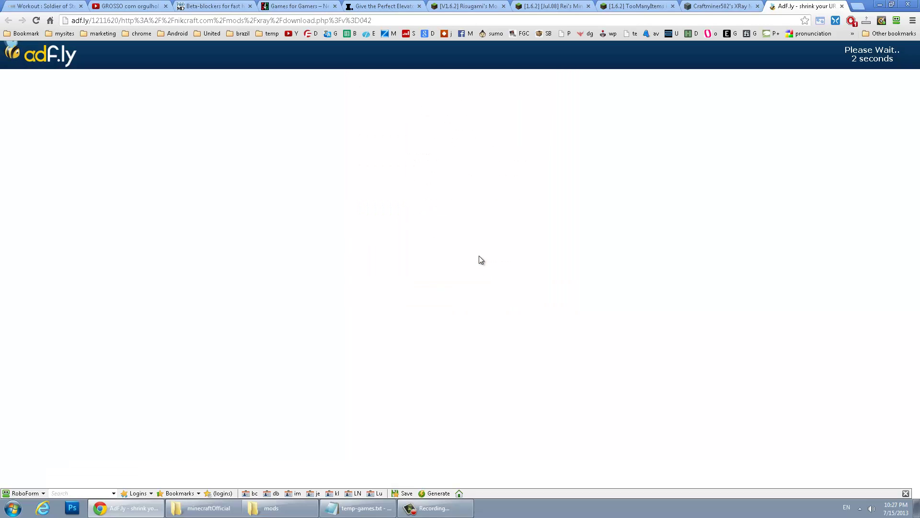
{"action": "left_click", "coordinate": [862, 56]}
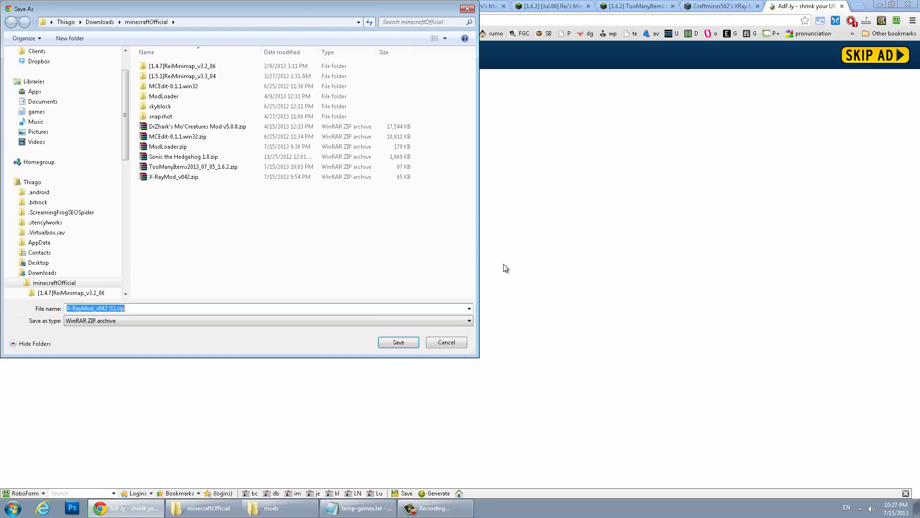
{"action": "left_click", "coordinate": [459, 341]}
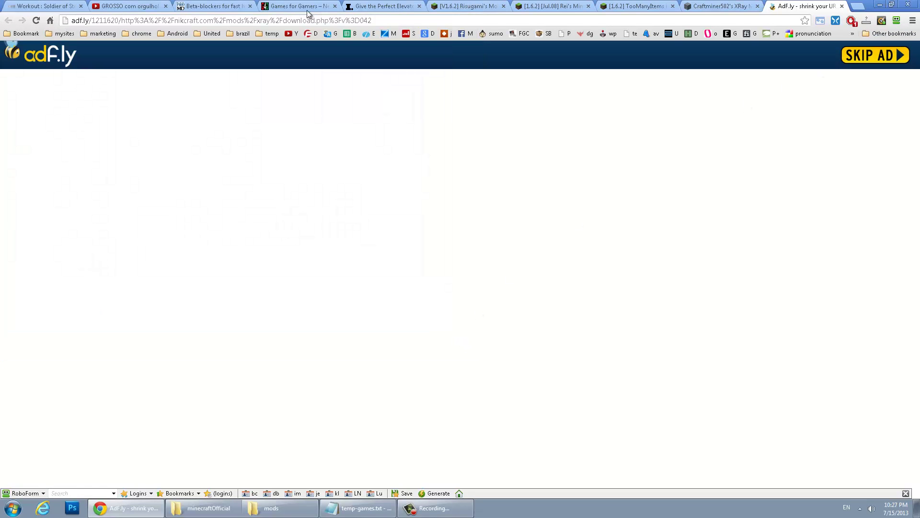
{"action": "left_click", "coordinate": [842, 7]}
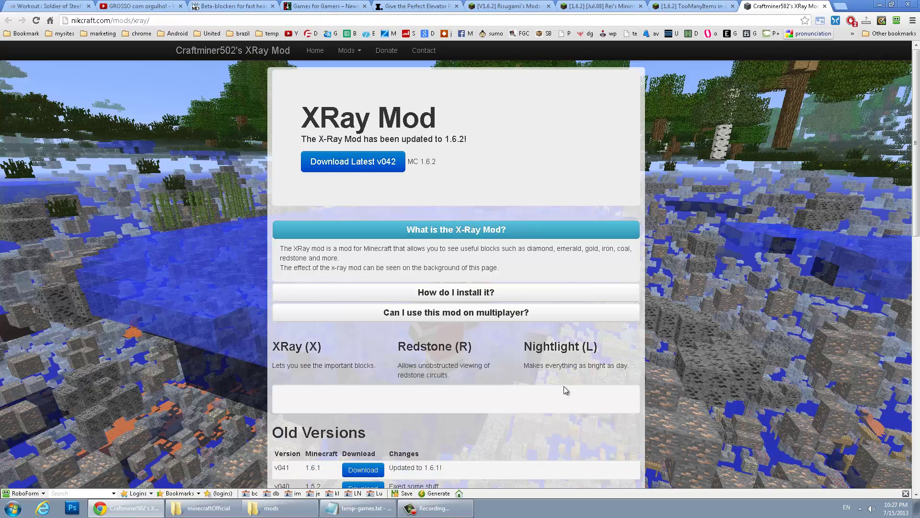
Copy X-RayMod_v042.zip from the minecraftOfficial downloads folder into the mods folder of version 1.6.2JGP
{"action": "left_click", "coordinate": [880, 5]}
{"action": "left_click", "coordinate": [211, 509]}
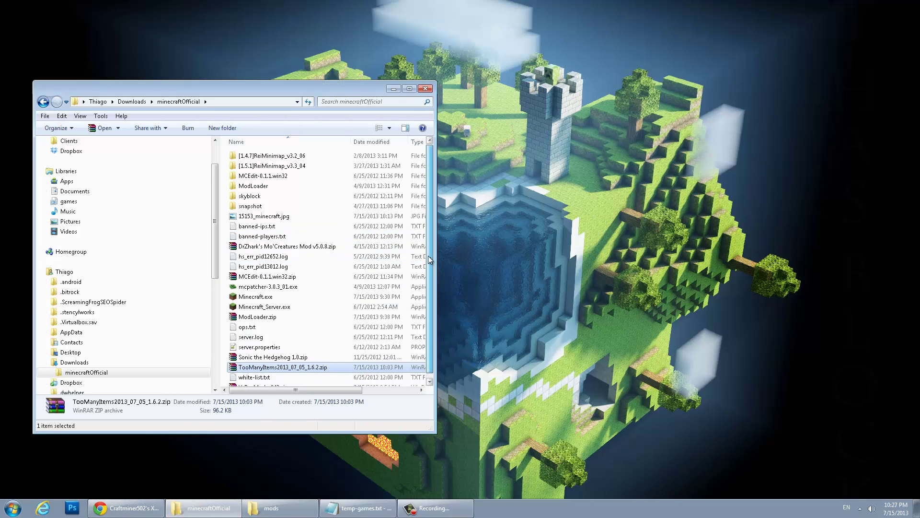
{"action": "scroll", "coordinate": [326, 263], "scroll_direction": "down", "scroll_amount": 1}
{"action": "left_click", "coordinate": [278, 508]}
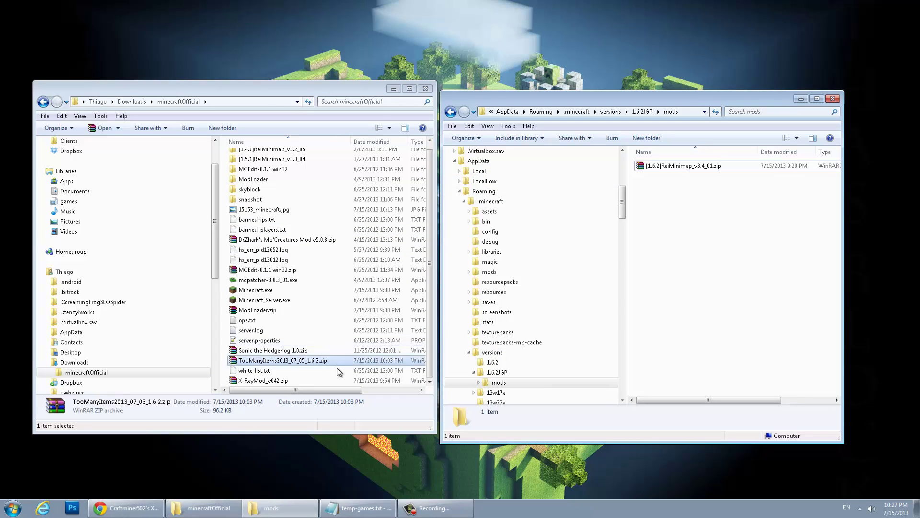
{"action": "left_click", "coordinate": [268, 380]}
{"action": "left_click", "coordinate": [720, 264]}
{"action": "key", "text": "ctrl+v"}
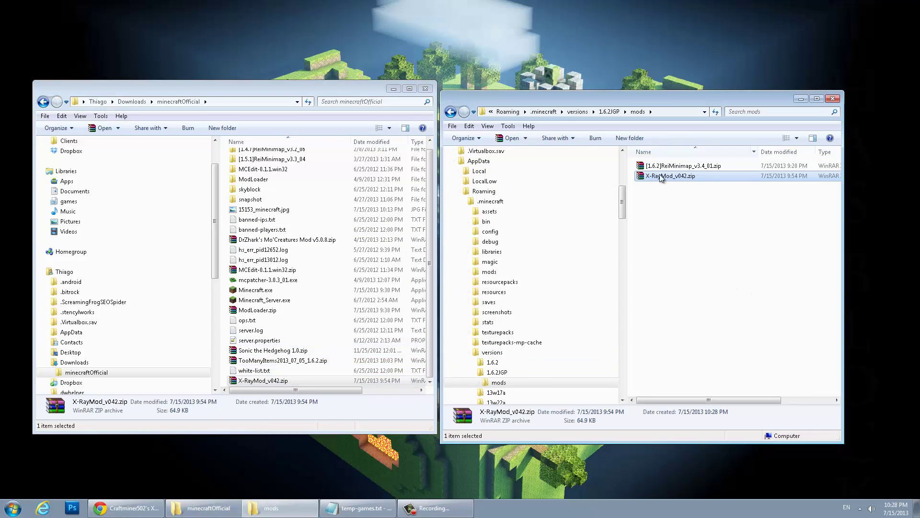
Start Minecraft from the launcher with the default 1.6.2JGP profile and load the world novo mundo 162
{"action": "left_click", "coordinate": [12, 508]}
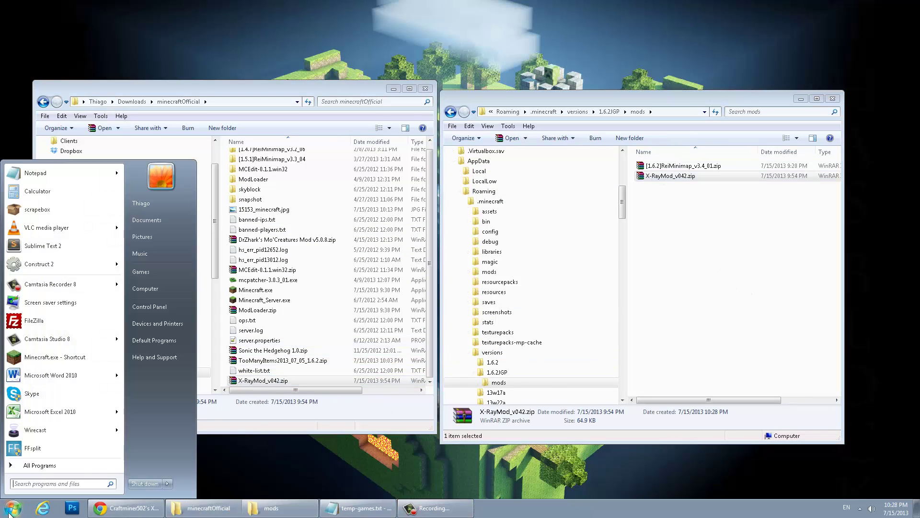
{"action": "left_click", "coordinate": [55, 357]}
{"action": "left_click", "coordinate": [531, 263]}
{"action": "left_click", "coordinate": [394, 88]}
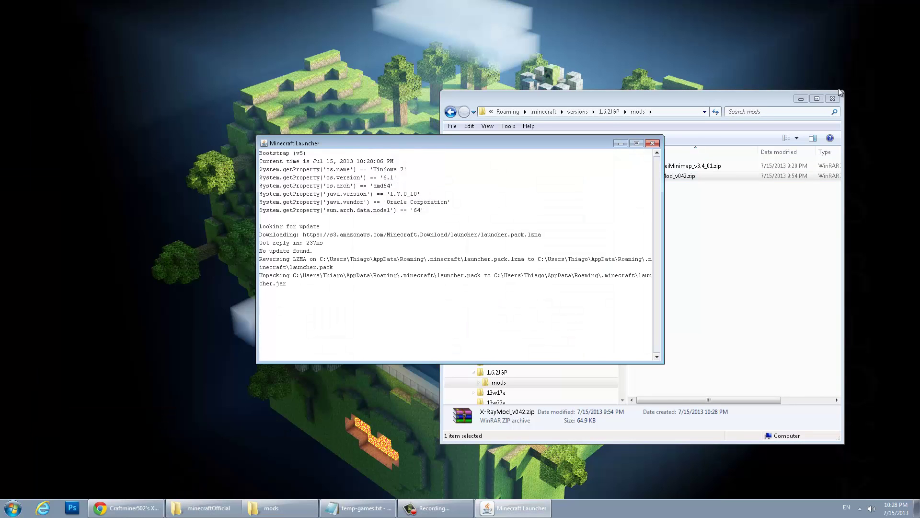
{"action": "left_click", "coordinate": [801, 98]}
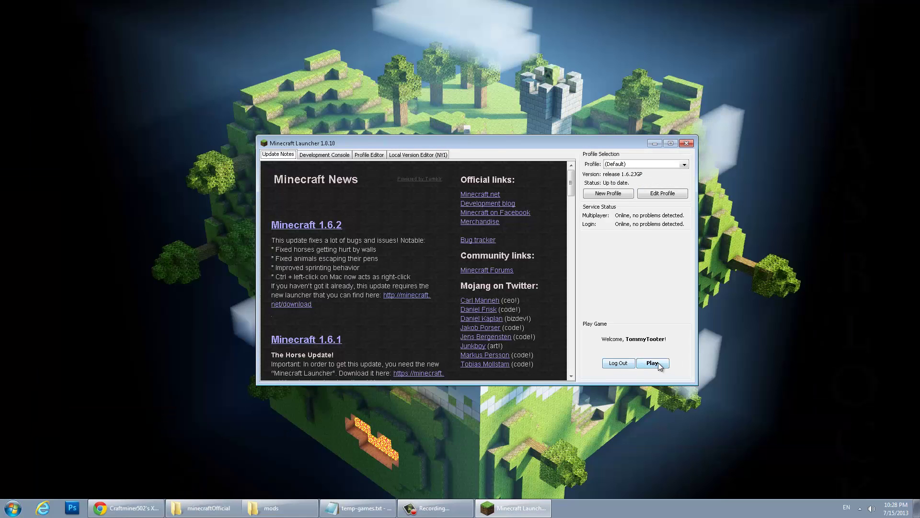
{"action": "left_click", "coordinate": [656, 364]}
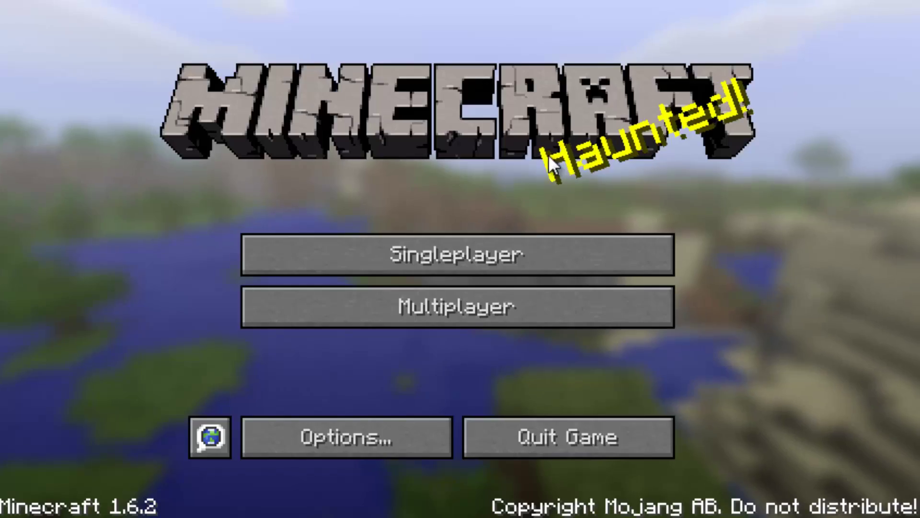
{"action": "left_click", "coordinate": [455, 247]}
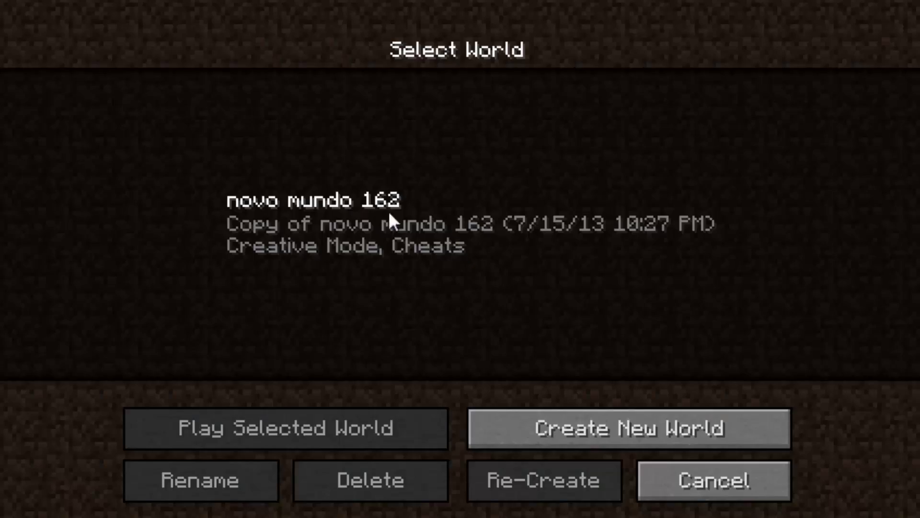
{"action": "double_click", "coordinate": [383, 222]}
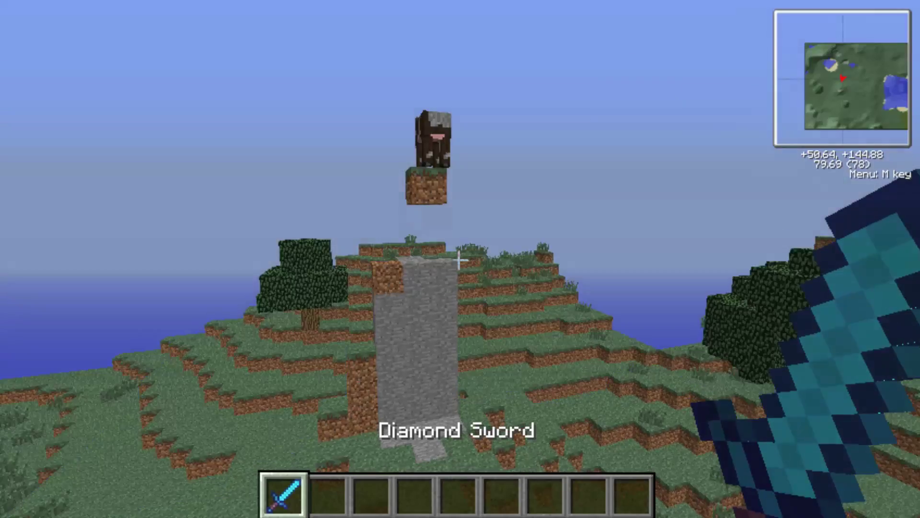
Move around the world to check the X-Ray mod, quit the game, and close the launcher
{"action": "key", "text": "w"}
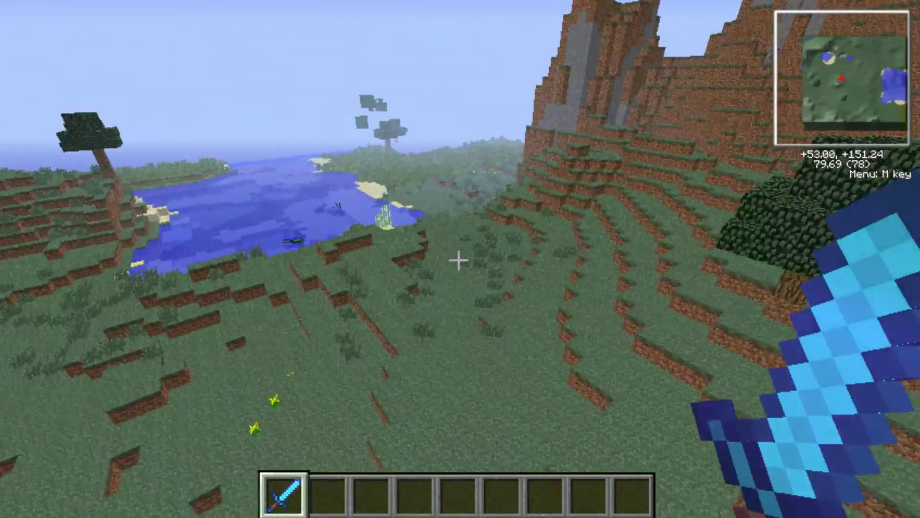
{"action": "key", "text": "w"}
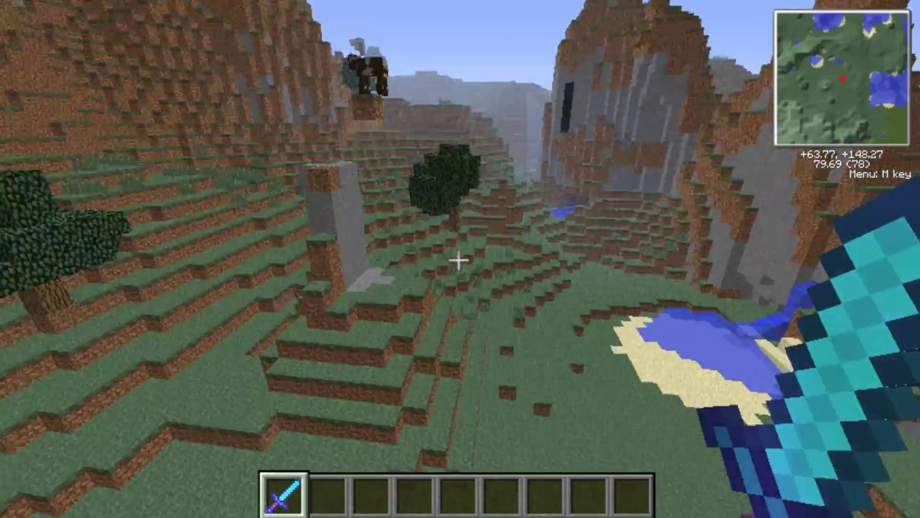
{"action": "key", "text": "w"}
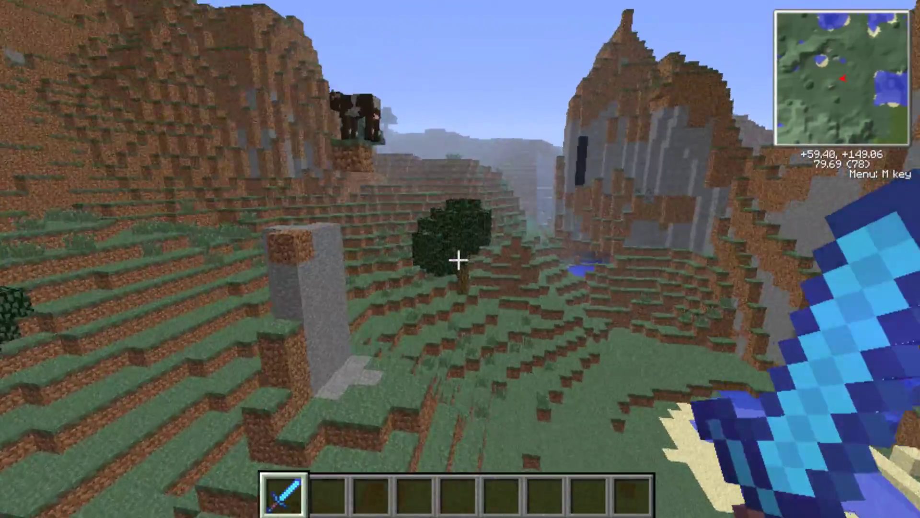
{"action": "key", "text": "w"}
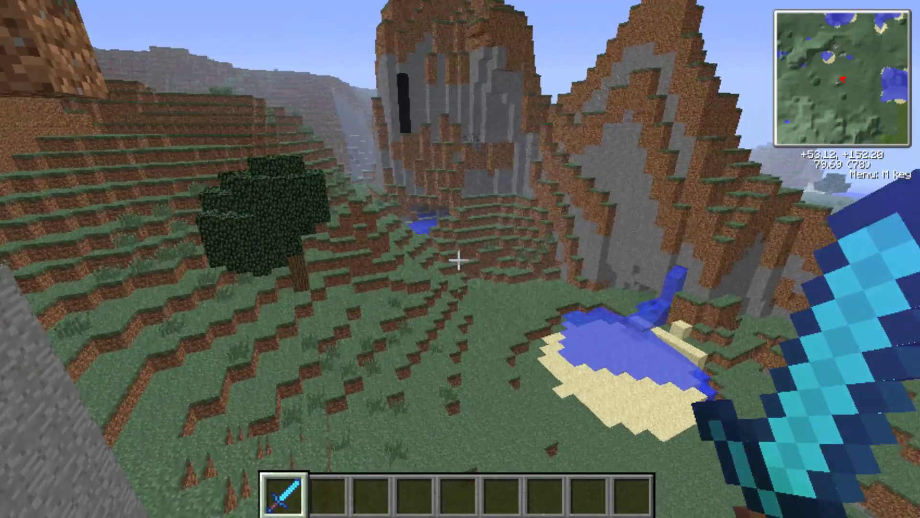
{"action": "key", "text": "Escape"}
{"action": "left_click", "coordinate": [439, 372]}
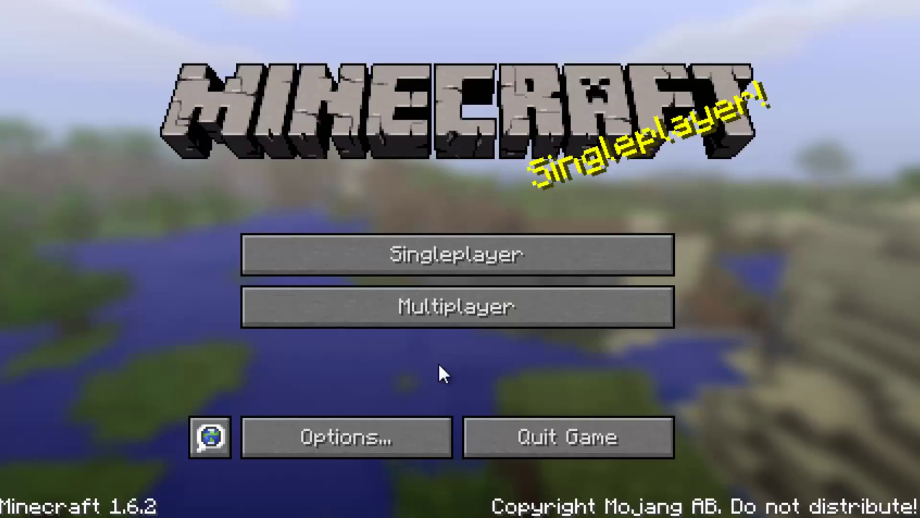
{"action": "left_click", "coordinate": [532, 428]}
{"action": "left_click", "coordinate": [686, 143]}
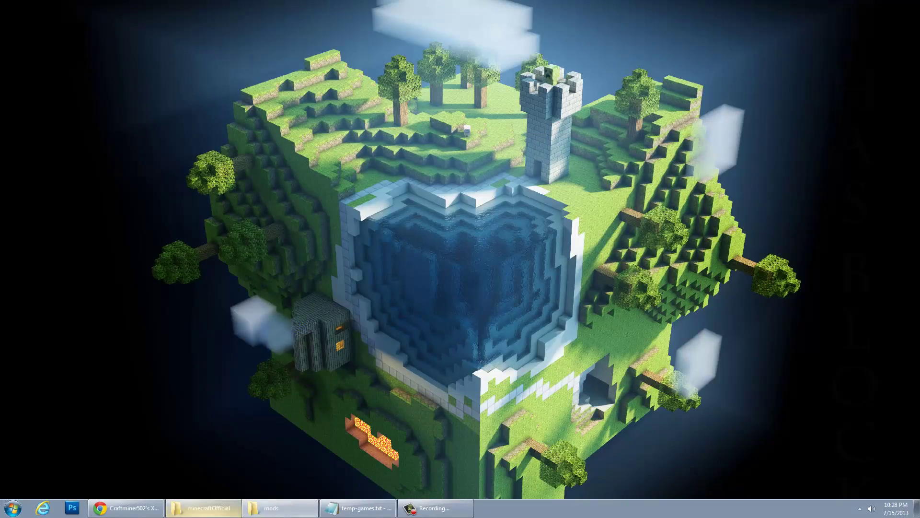
Delete X-RayMod_v042.zip from the mods folder of version 1.6.2JGP
{"action": "left_click", "coordinate": [216, 509]}
{"action": "left_click", "coordinate": [271, 508]}
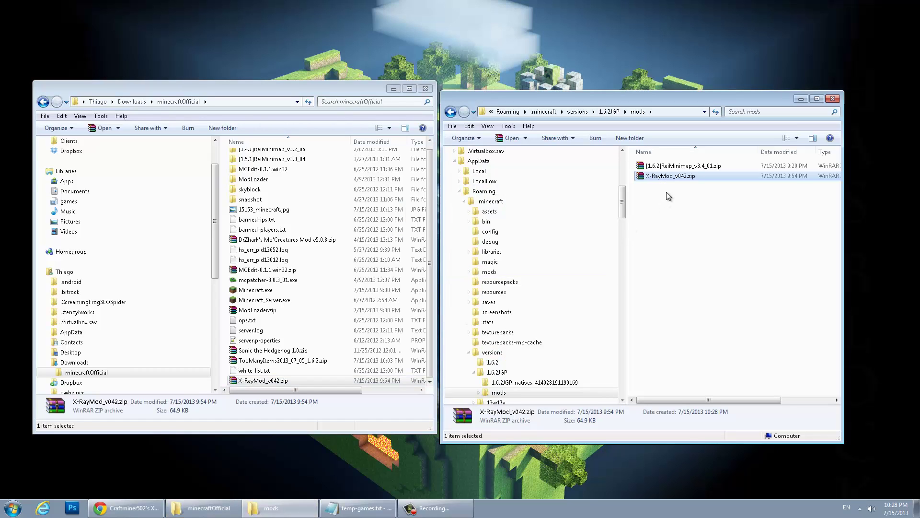
{"action": "key", "text": "Delete"}
{"action": "left_click", "coordinate": [496, 292]}
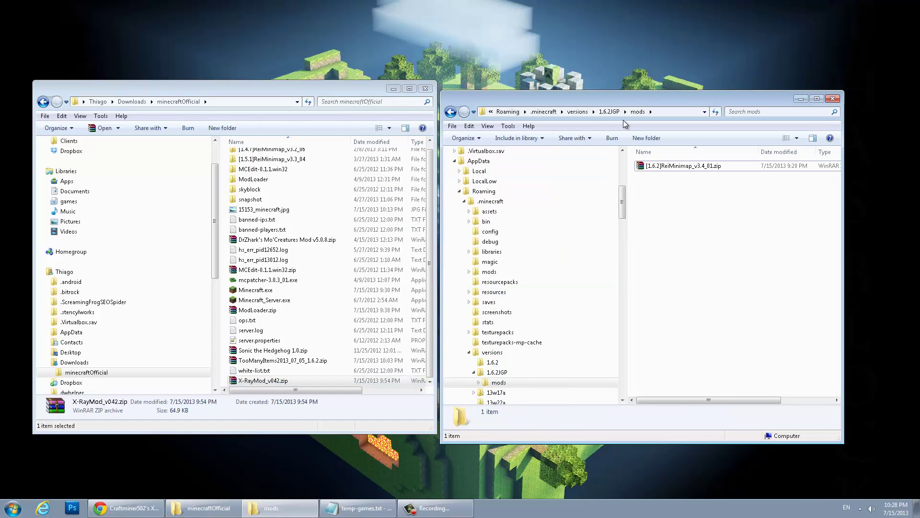
Open X-RayMod_v042.zip and 1.6.2JGP.jar from the 1.6.2JGP version folder as archives in WinRAR, arranged side by side
{"action": "left_click", "coordinate": [608, 112]}
{"action": "double_click", "coordinate": [259, 380]}
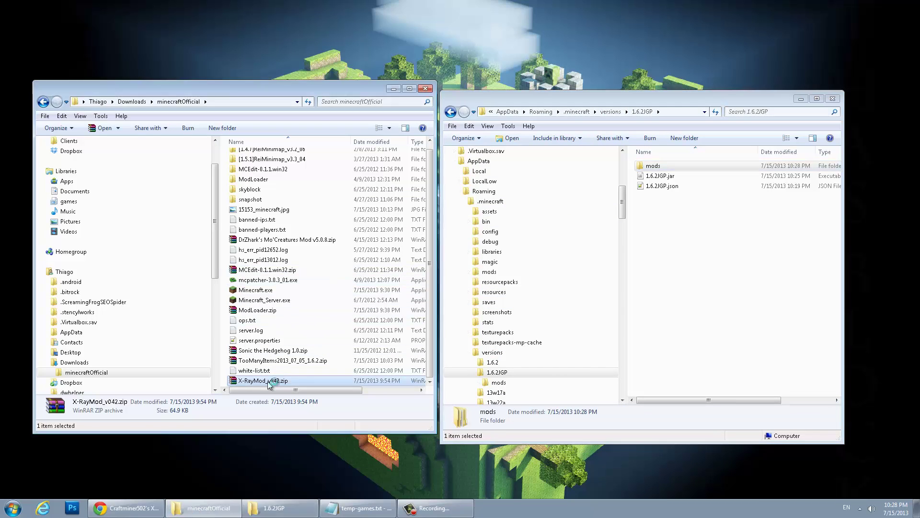
{"action": "left_click_drag", "start_coordinate": [300, 16], "coordinate": [265, 14]}
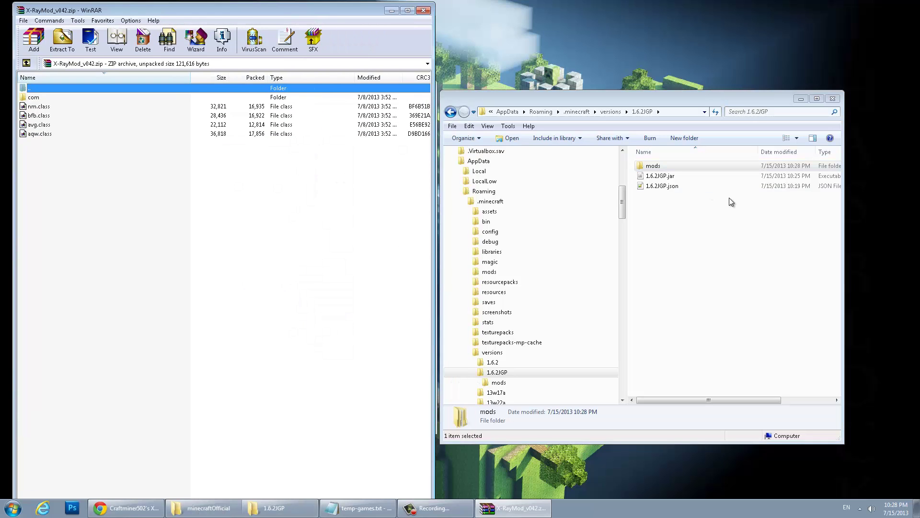
{"action": "left_click", "coordinate": [669, 178]}
{"action": "right_click", "coordinate": [669, 177]}
{"action": "mouse_move", "coordinate": [709, 187]}
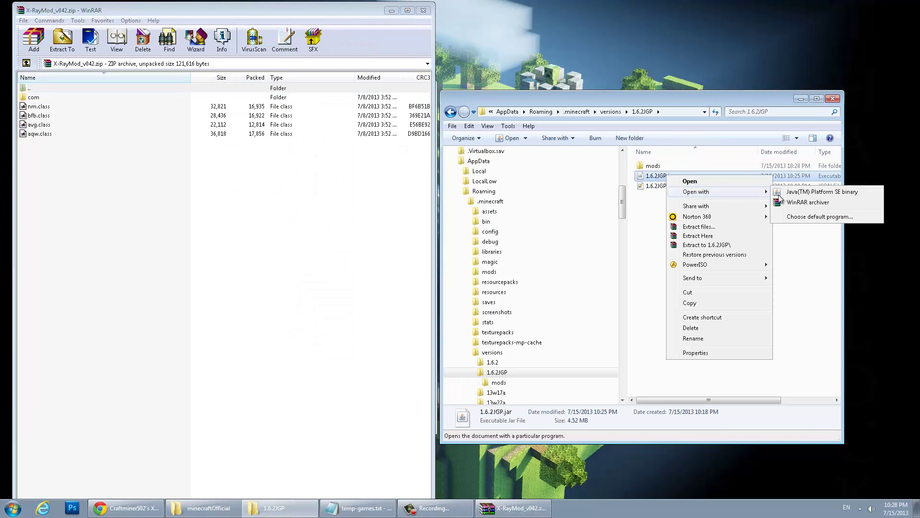
{"action": "left_click", "coordinate": [805, 209]}
{"action": "left_click_drag", "start_coordinate": [364, 14], "coordinate": [782, 15]}
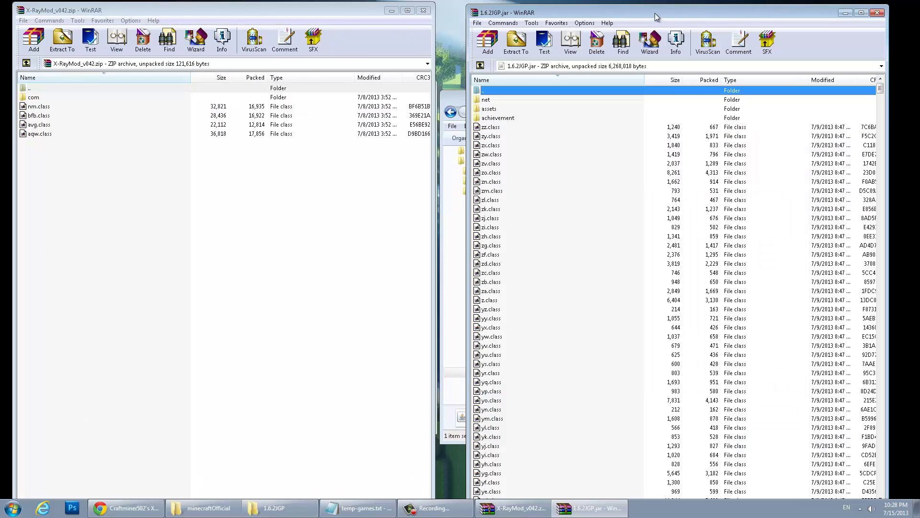
{"action": "left_click_drag", "start_coordinate": [655, 14], "coordinate": [622, 10]}
Add the com folder and the four class files from X-RayMod_v042.zip to 1.6.2JGP.jar, and close both archives
{"action": "left_click", "coordinate": [35, 97]}
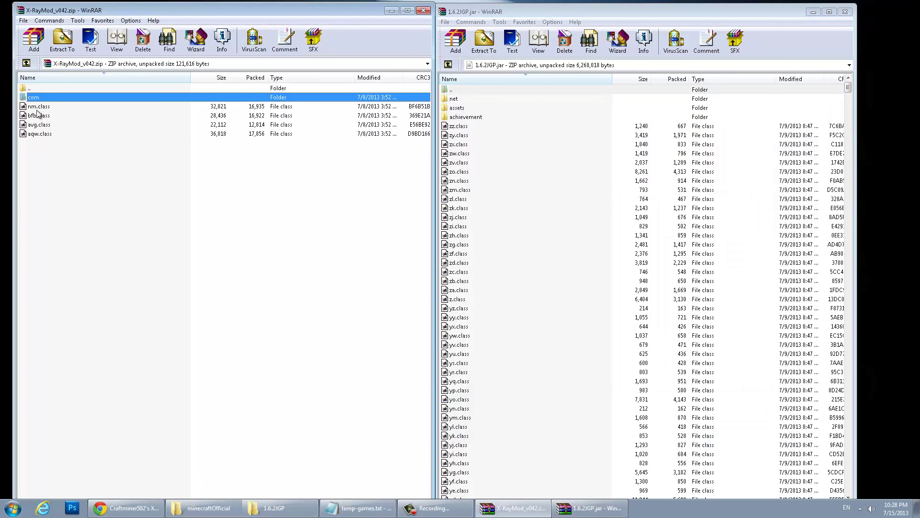
{"action": "left_click", "coordinate": [47, 134], "text": "shift"}
{"action": "left_click_drag", "start_coordinate": [539, 301], "coordinate": [540, 302]}
{"action": "left_click", "coordinate": [648, 352]}
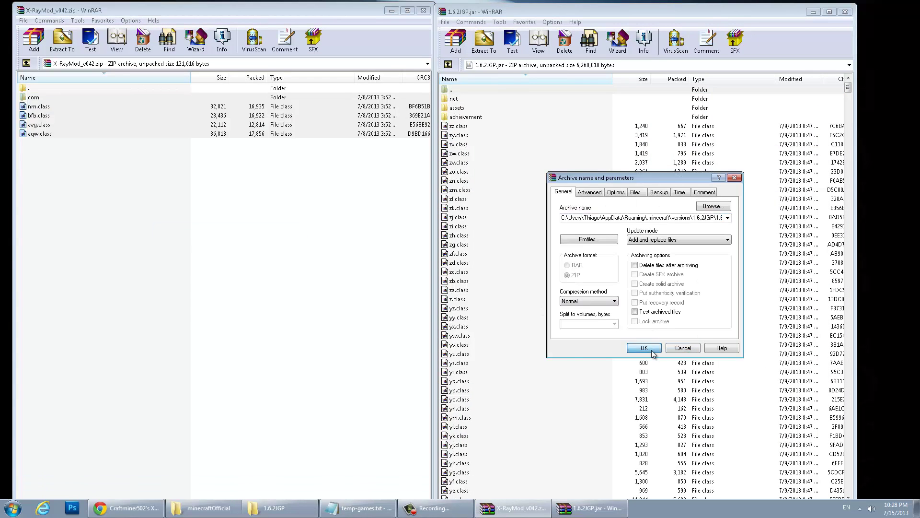
{"action": "left_click", "coordinate": [424, 10]}
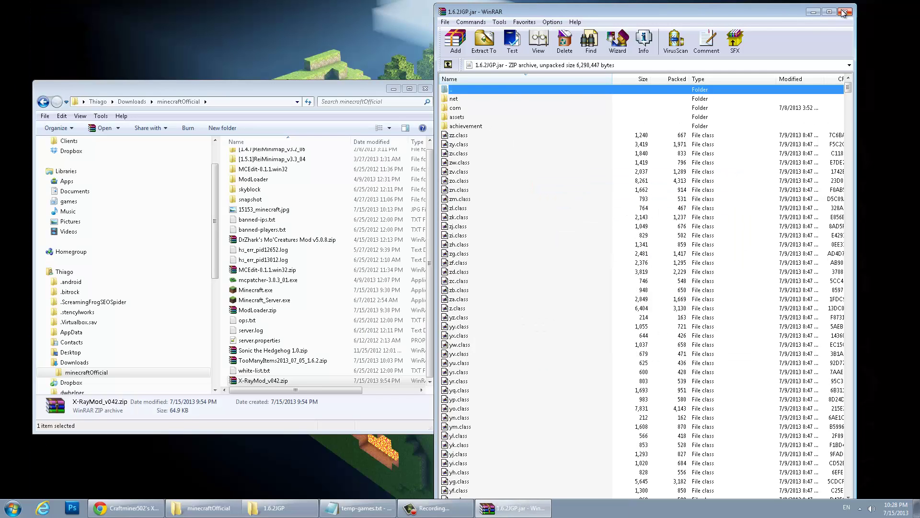
{"action": "left_click", "coordinate": [845, 11]}
Start Minecraft from the launcher with the default profile and load the first singleplayer world
{"action": "key", "text": "super+d"}
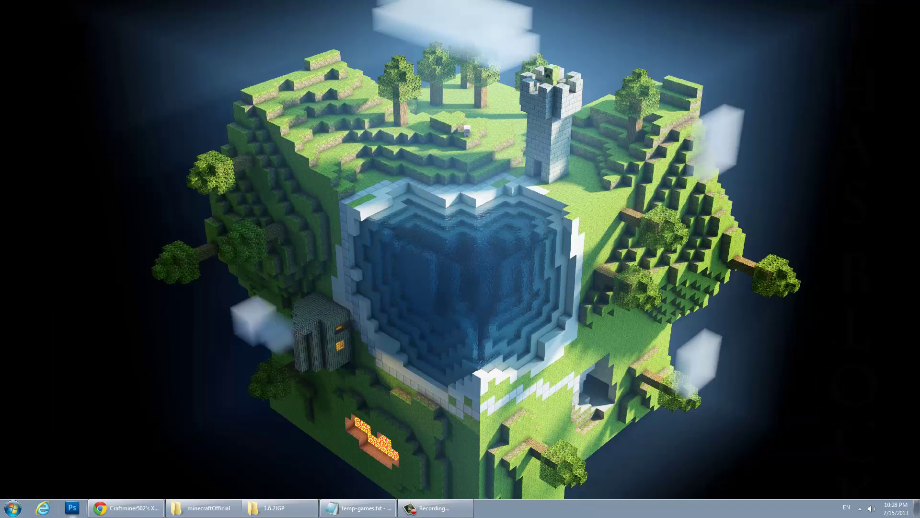
{"action": "key", "text": "super"}
{"action": "left_click", "coordinate": [60, 358]}
{"action": "left_click", "coordinate": [487, 262]}
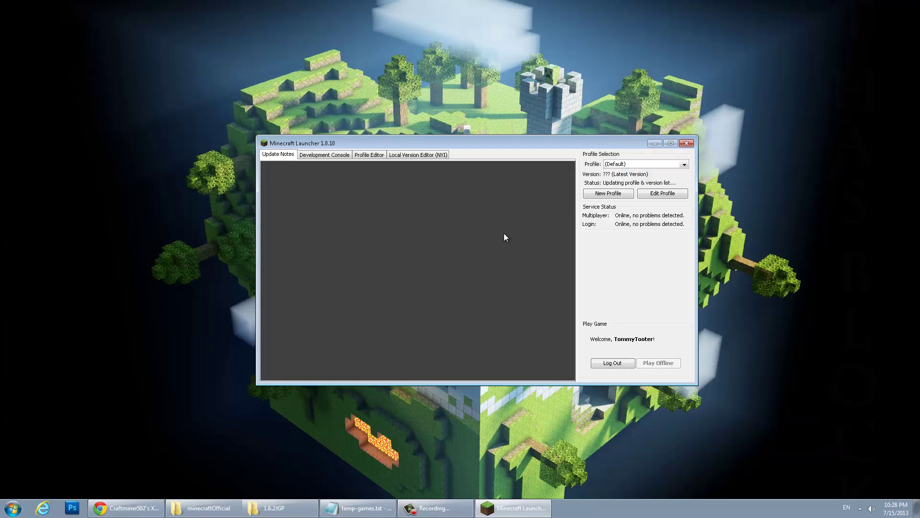
{"action": "left_click", "coordinate": [652, 363]}
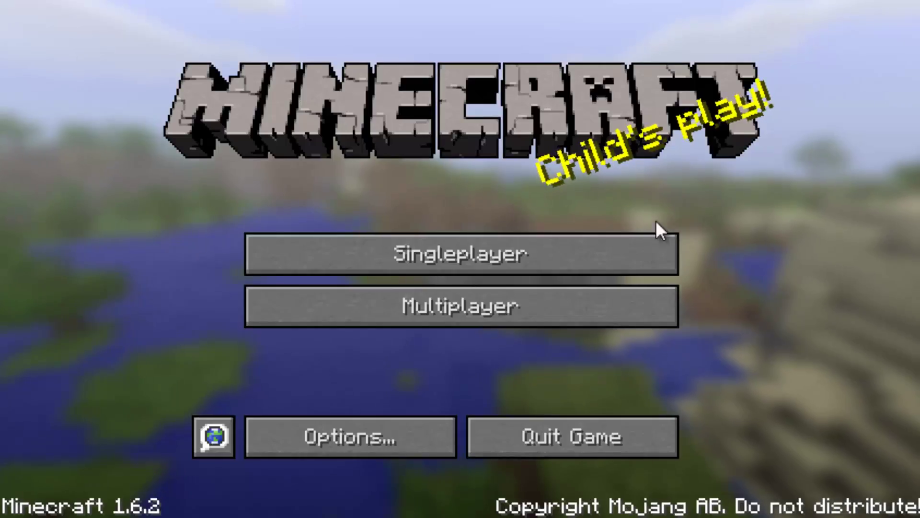
{"action": "left_click", "coordinate": [464, 246]}
{"action": "double_click", "coordinate": [464, 246]}
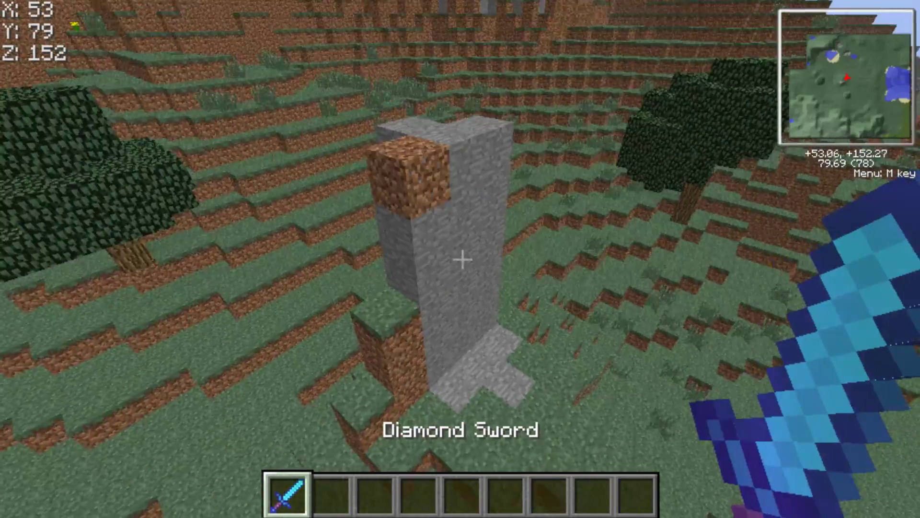
Turn on the X-ray view and travel across the surface to inspect the ores, lava and water below
{"action": "key", "text": "w"}
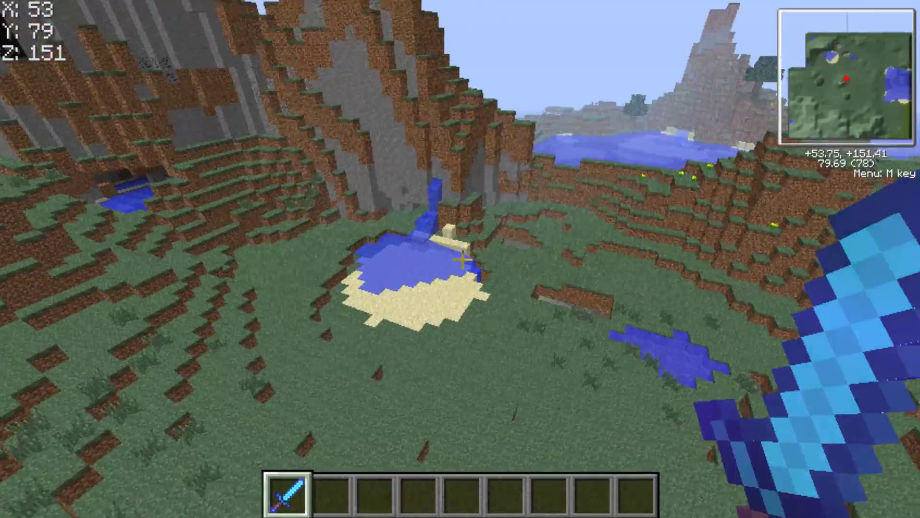
{"action": "key", "text": "x"}
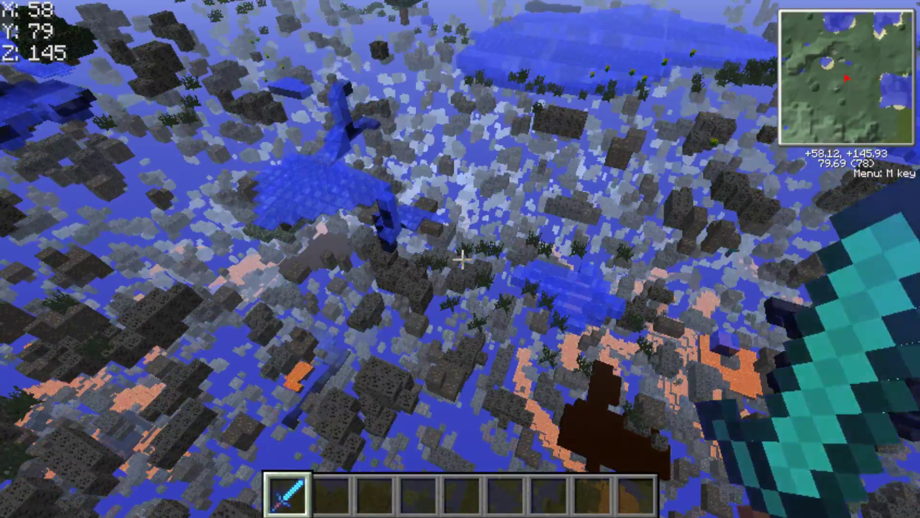
{"action": "key", "text": "w"}
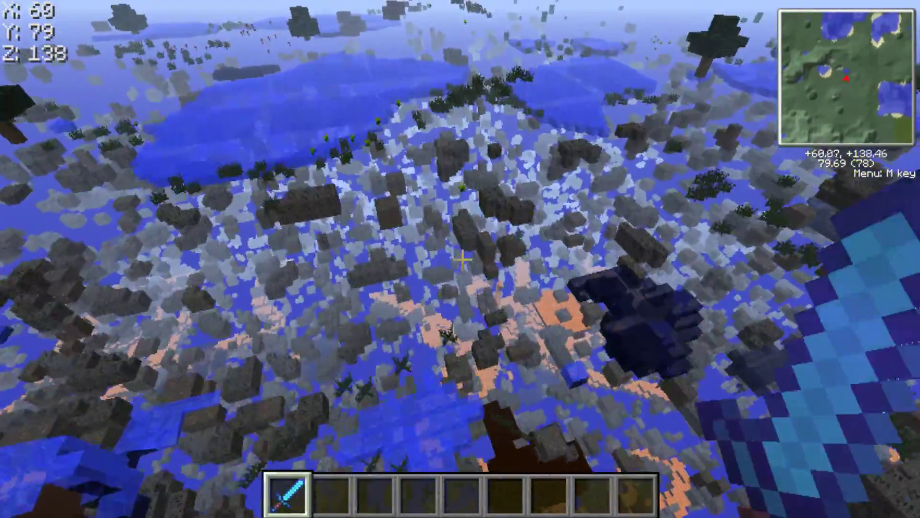
{"action": "key", "text": "w"}
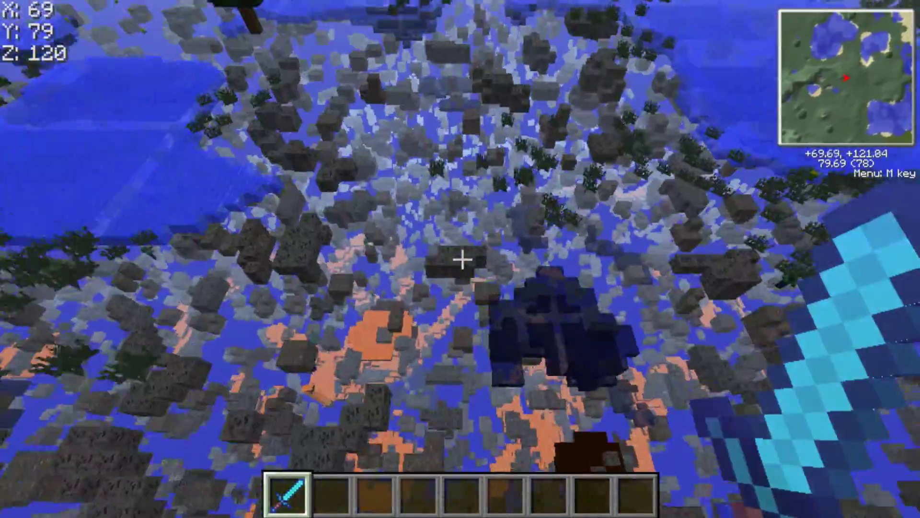
{"action": "key", "text": "w"}
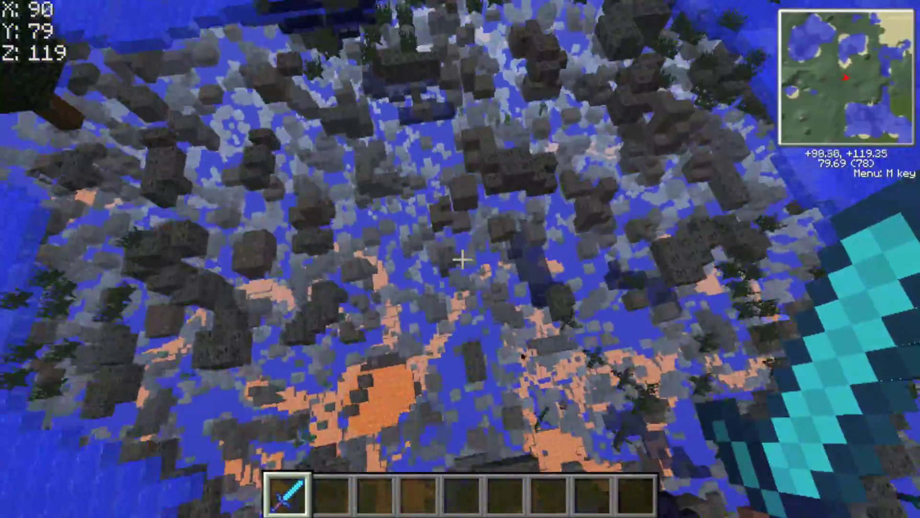
{"action": "key", "text": "w"}
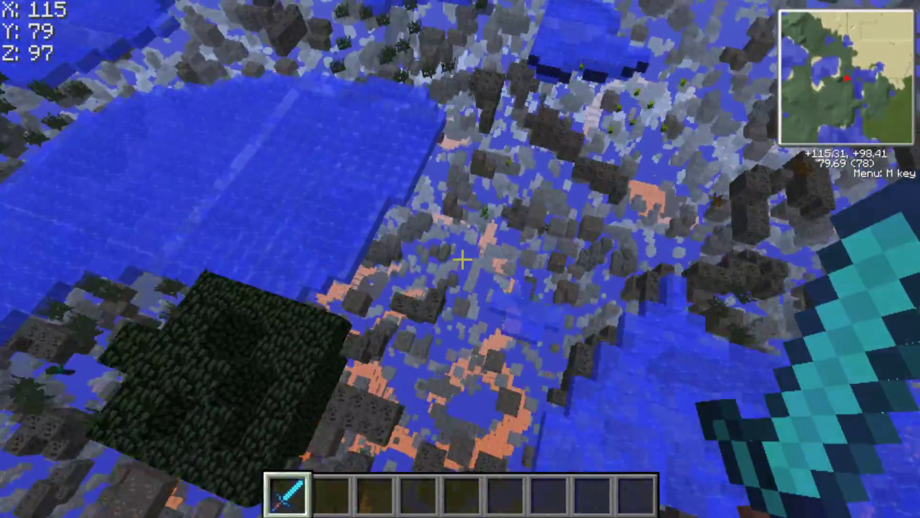
Descend underground to about Y 19 with an empty hand and examine the surrounding ores through the X-ray view
{"action": "key", "text": "shift"}
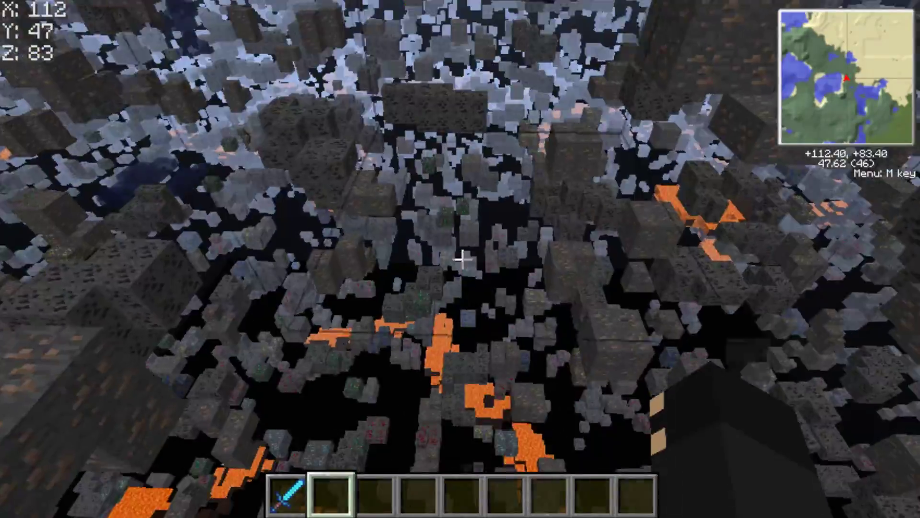
{"action": "key", "text": "w"}
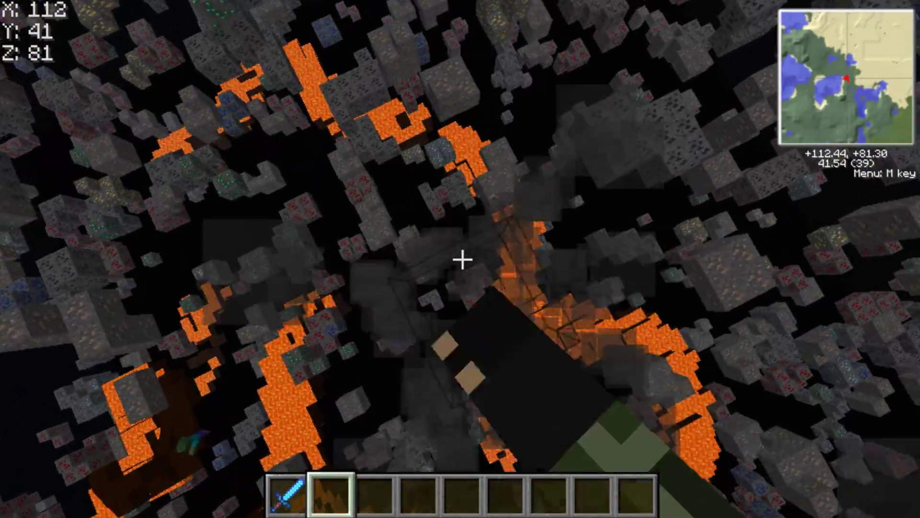
{"action": "key", "text": "w"}
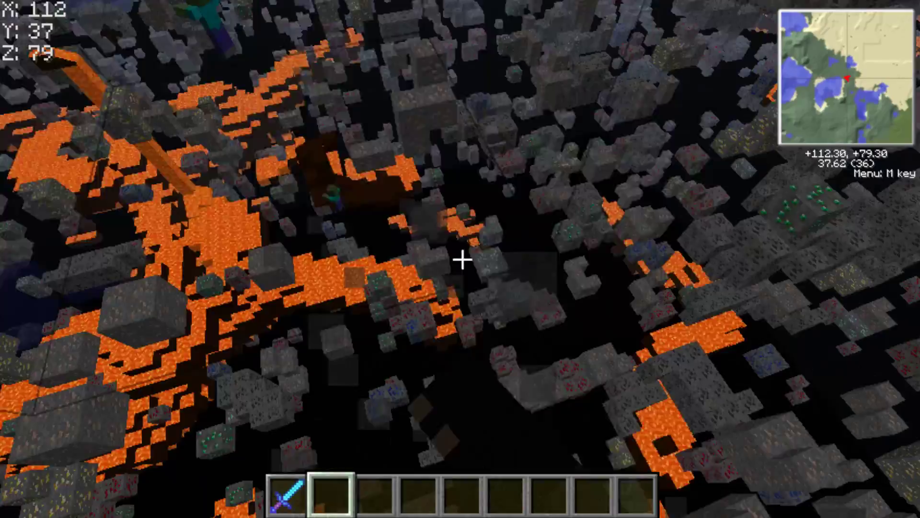
{"action": "key", "text": "w"}
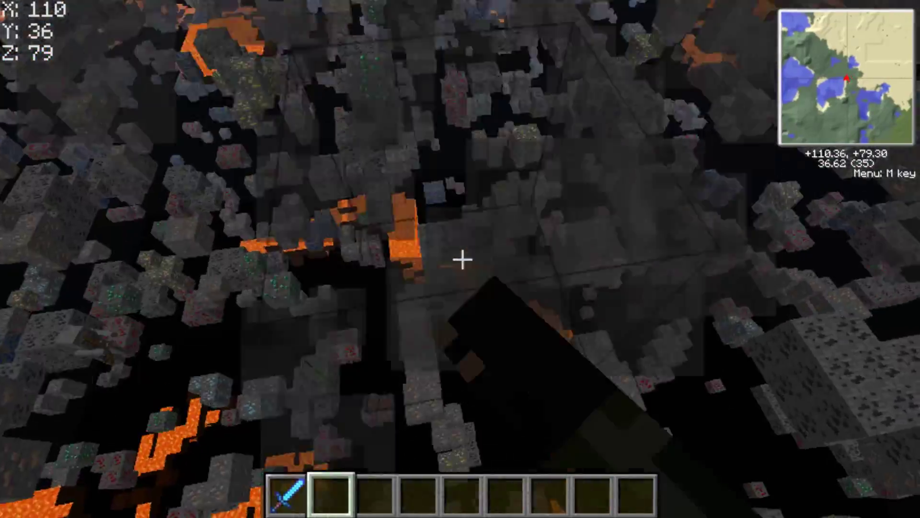
{"action": "key", "text": "w"}
{"action": "key", "text": "w"}
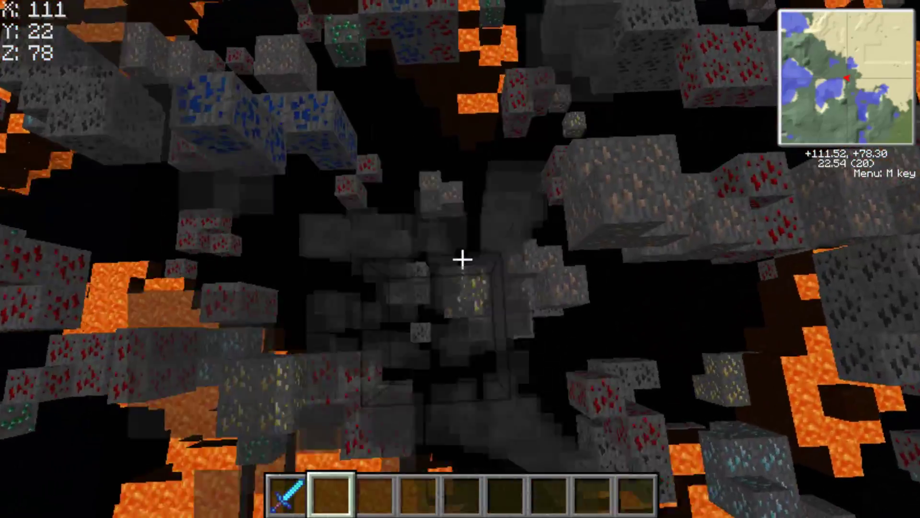
{"action": "key", "text": "w"}
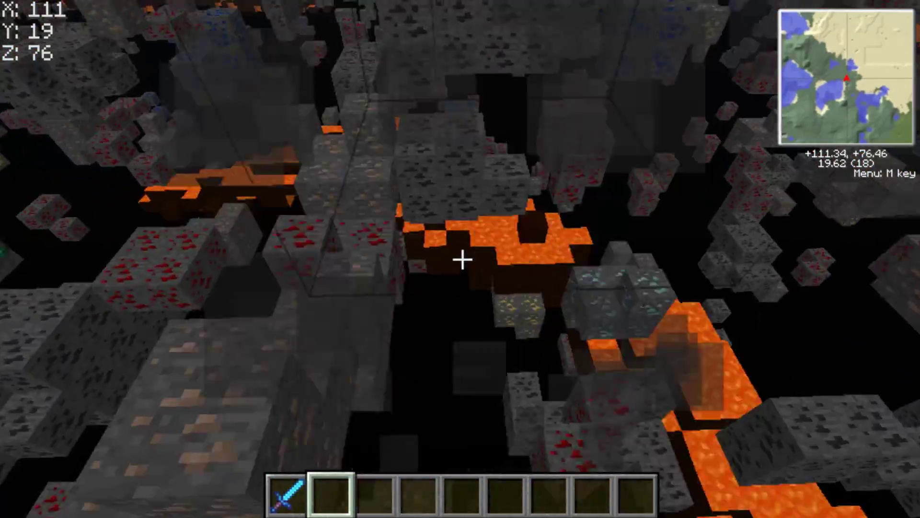
{"action": "key", "text": "w"}
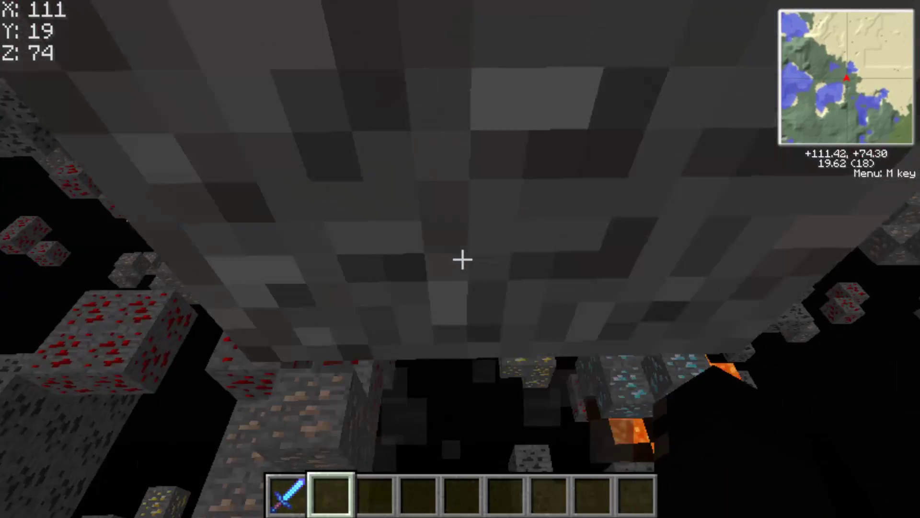
{"action": "key", "text": "s"}
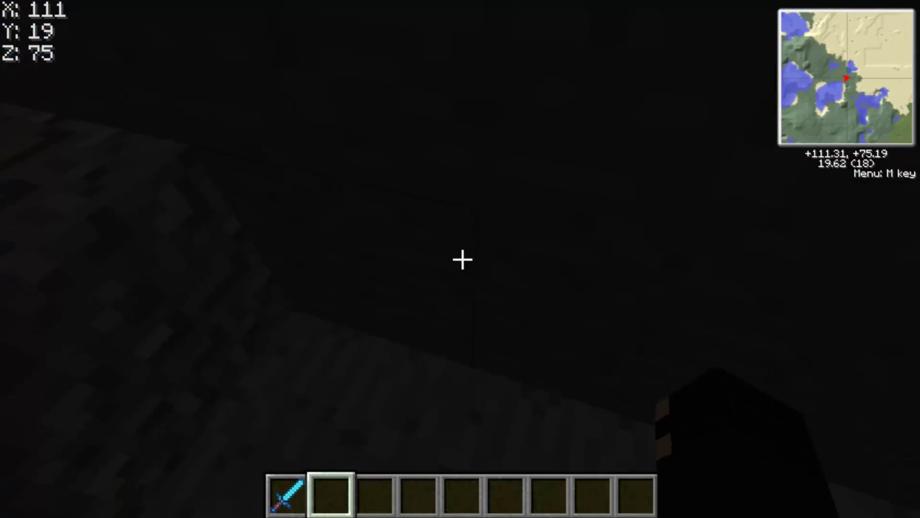